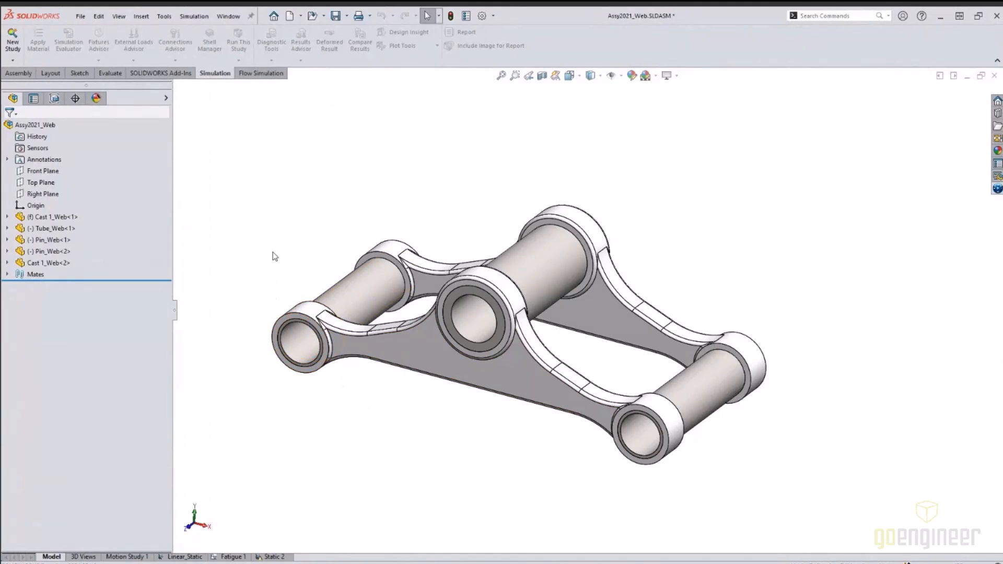
Create a new static simulation study named "Webinar Linear Static Study"
{"action": "left_click", "coordinate": [13, 44]}
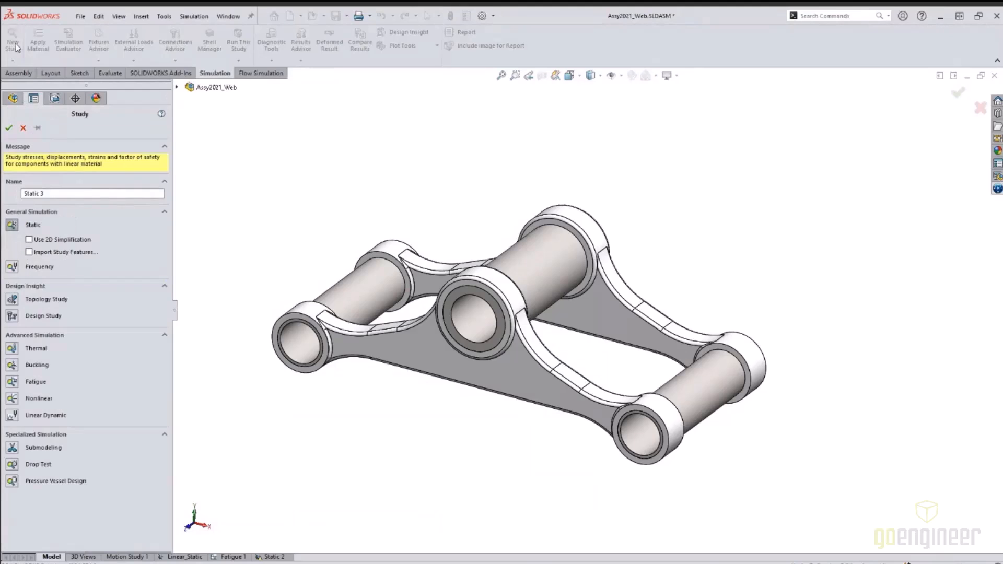
{"action": "left_click", "coordinate": [44, 193]}
{"action": "left_click_drag", "start_coordinate": [49, 193], "coordinate": [22, 194]}
{"action": "type", "text": "Webinar Linear Stat"}
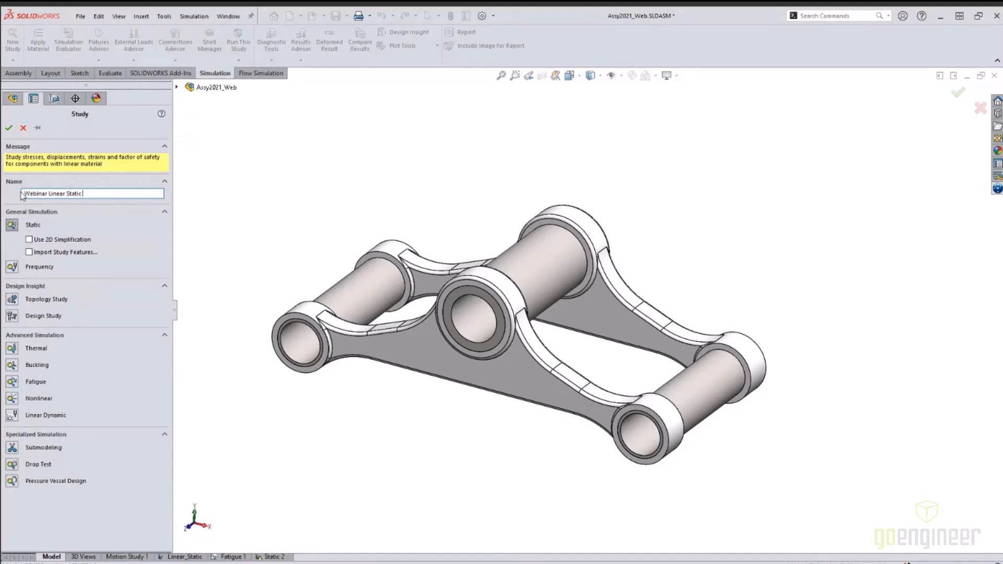
{"action": "type", "text": "ic Study"}
{"action": "left_click", "coordinate": [9, 130]}
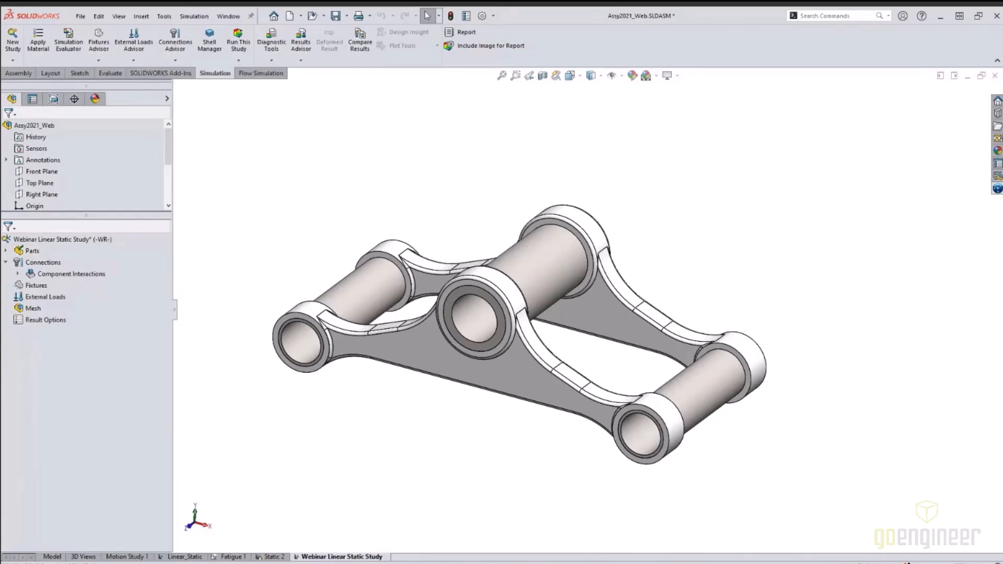
Expand the study's parts list and open the material library for applying a material to all parts
{"action": "double_click", "coordinate": [21, 251]}
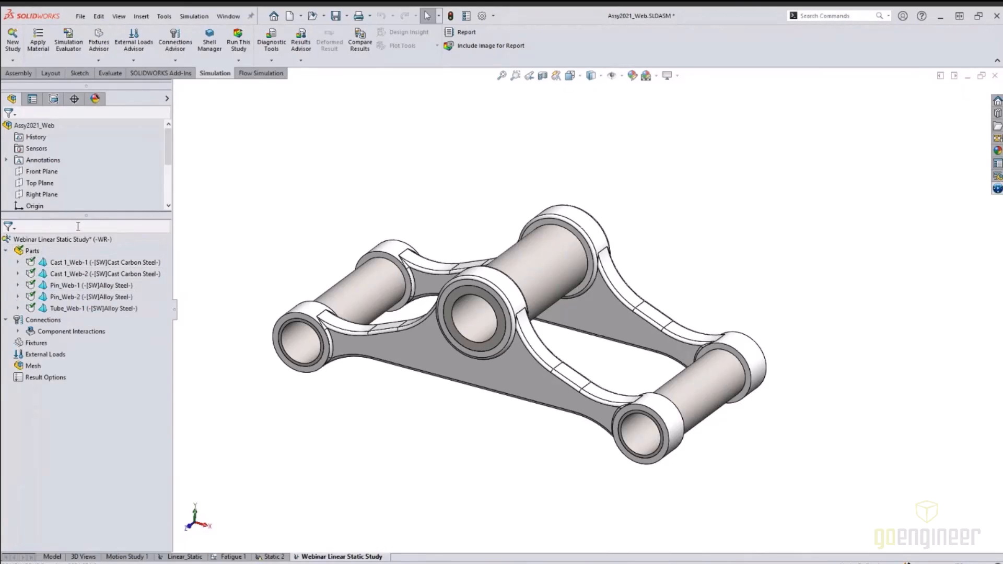
{"action": "left_click_drag", "start_coordinate": [83, 211], "coordinate": [84, 186]}
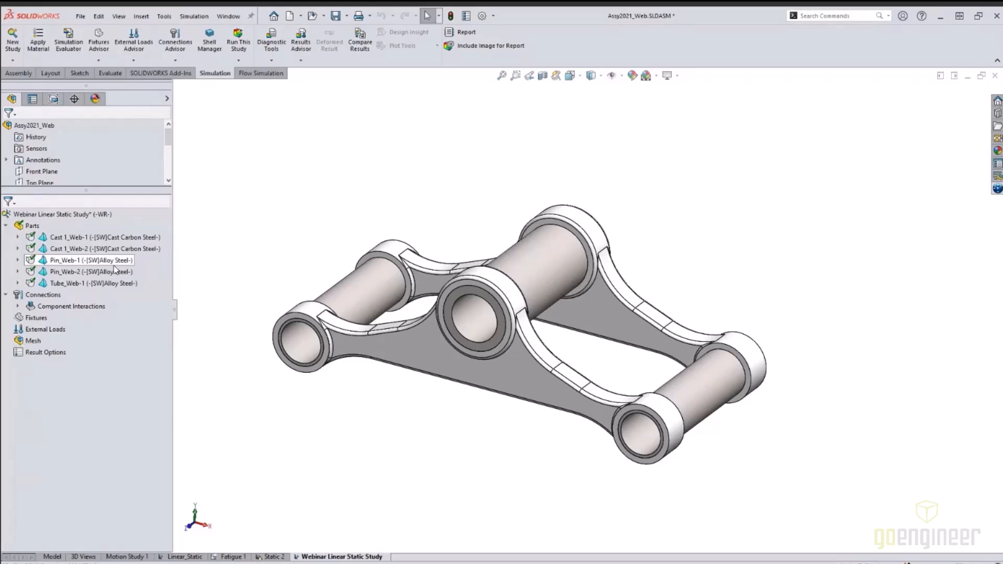
{"action": "right_click", "coordinate": [33, 226]}
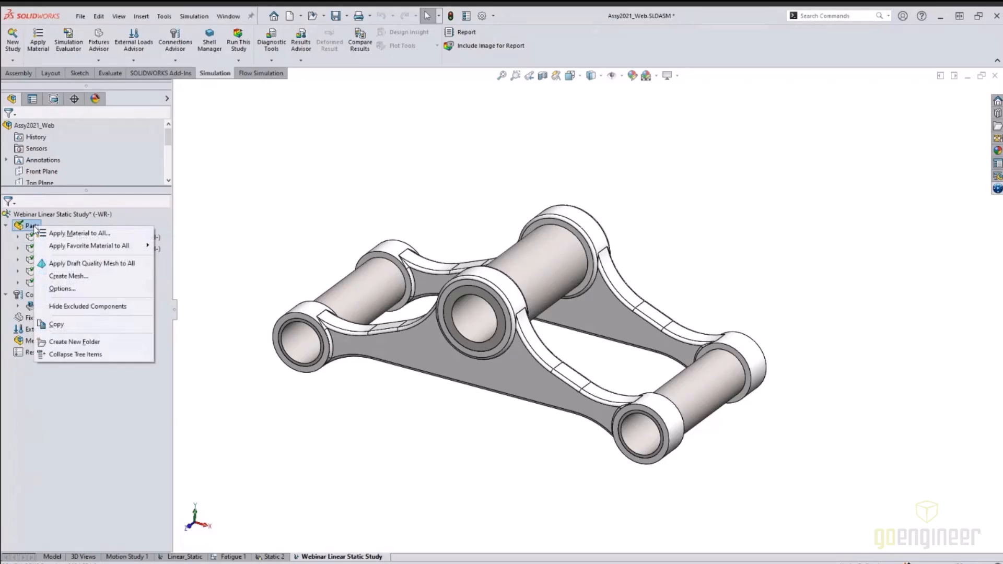
{"action": "left_click", "coordinate": [66, 234]}
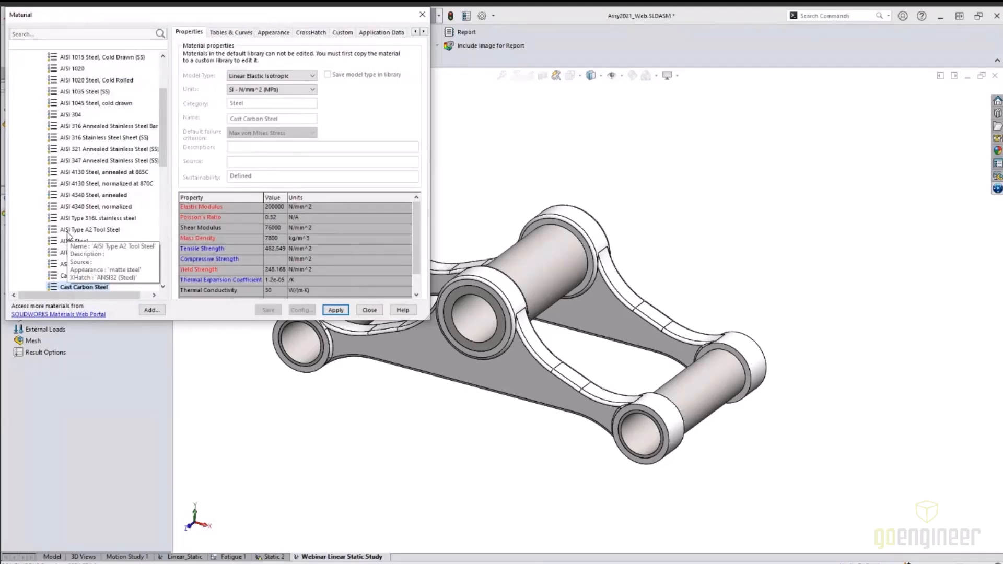
{"action": "left_click_drag", "start_coordinate": [232, 18], "coordinate": [483, 122]}
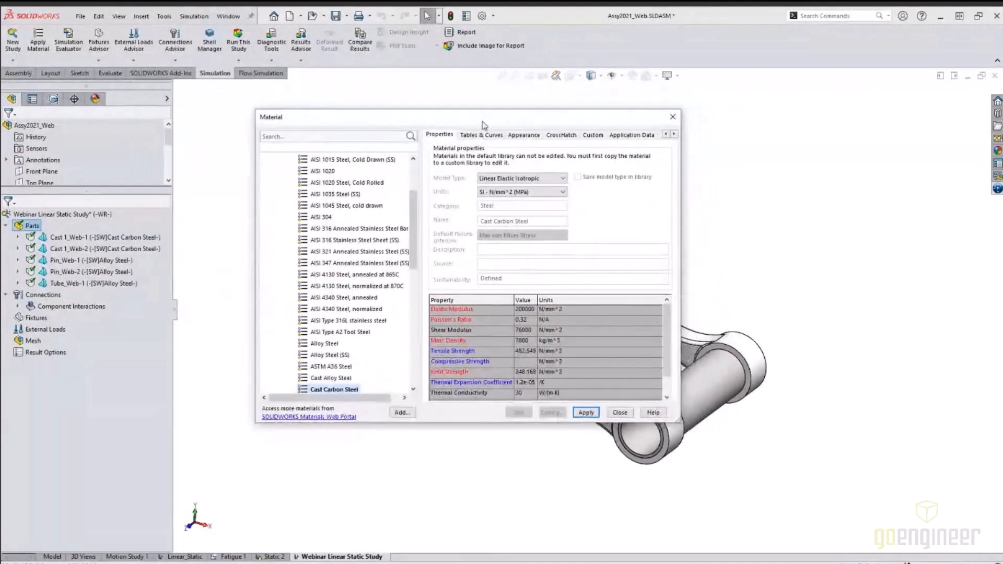
Copy Cast Carbon Steel from the Steel category of the SOLIDWORKS Materials library
{"action": "scroll", "coordinate": [415, 221], "scroll_direction": "up", "scroll_amount": 2}
{"action": "scroll", "coordinate": [415, 221], "scroll_direction": "down", "scroll_amount": 1}
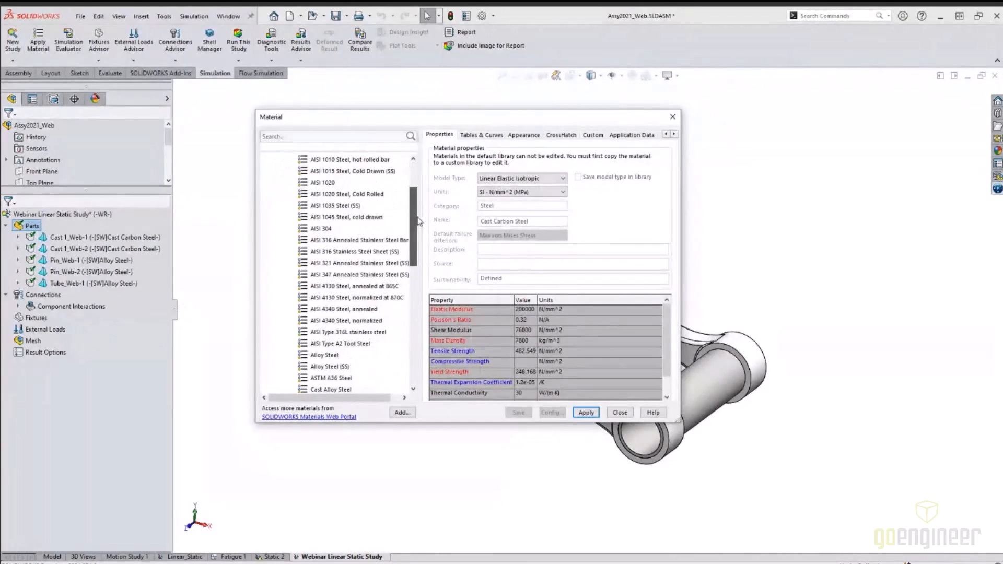
{"action": "scroll", "coordinate": [419, 221], "scroll_direction": "up", "scroll_amount": 2}
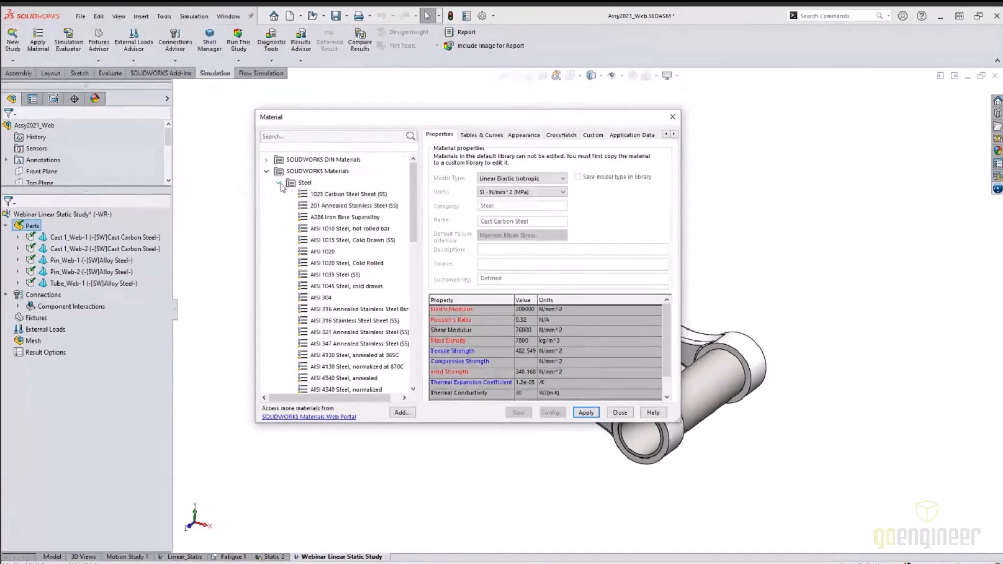
{"action": "scroll", "coordinate": [306, 187], "scroll_direction": "down", "scroll_amount": 3}
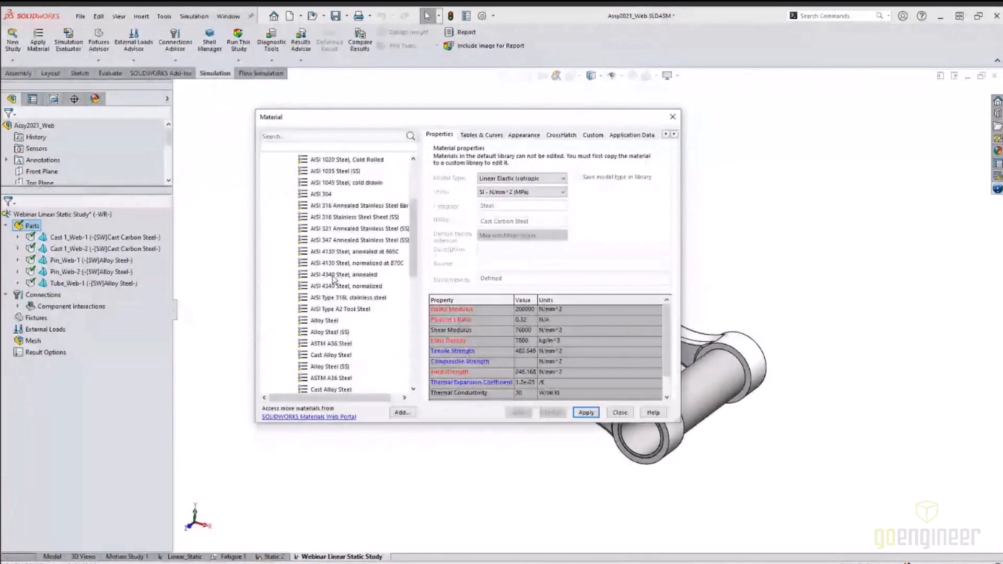
{"action": "scroll", "coordinate": [333, 278], "scroll_direction": "down", "scroll_amount": 2}
{"action": "left_click", "coordinate": [324, 298]}
{"action": "right_click", "coordinate": [326, 299]}
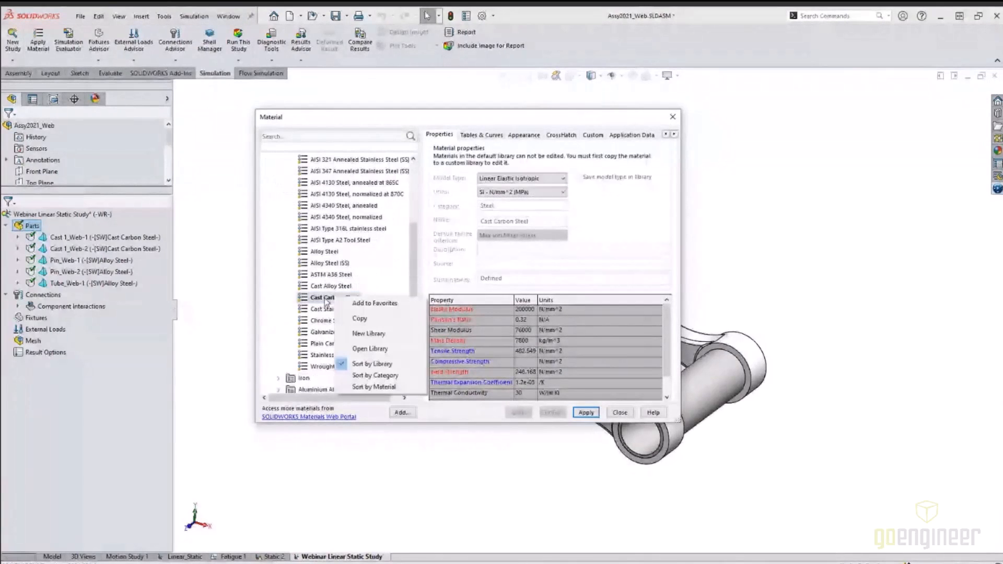
{"action": "key", "text": "Escape"}
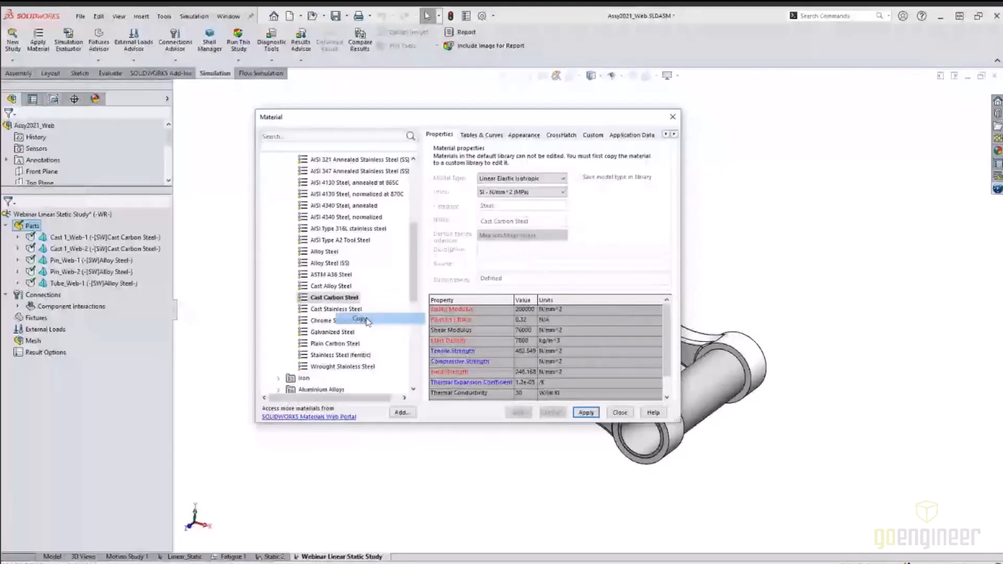
Paste the copied Cast Carbon Steel into the Webinar Material category of the last Custom Materials library
{"action": "left_click_drag", "start_coordinate": [412, 284], "coordinate": [416, 228]}
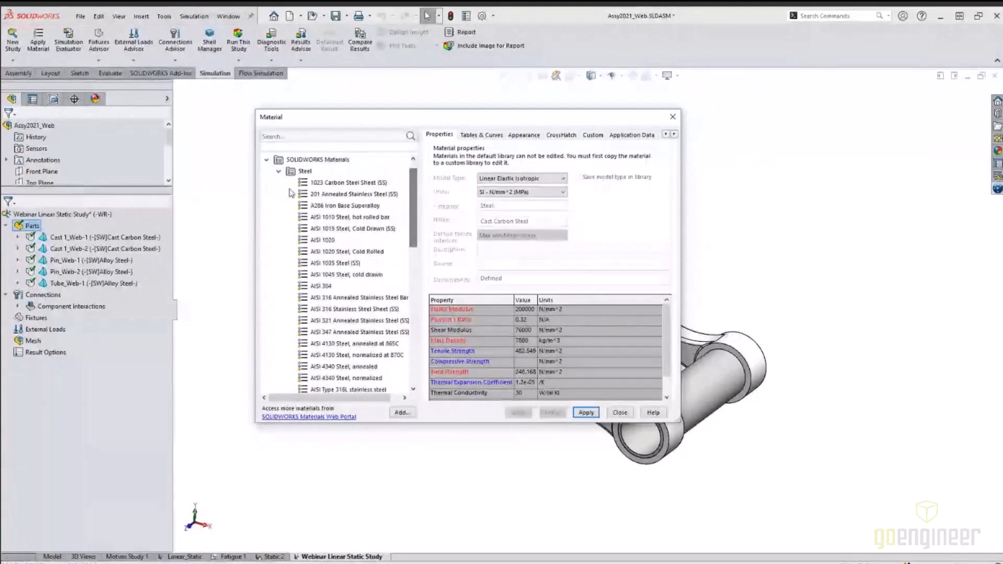
{"action": "left_click", "coordinate": [279, 172]}
{"action": "left_click", "coordinate": [267, 160]}
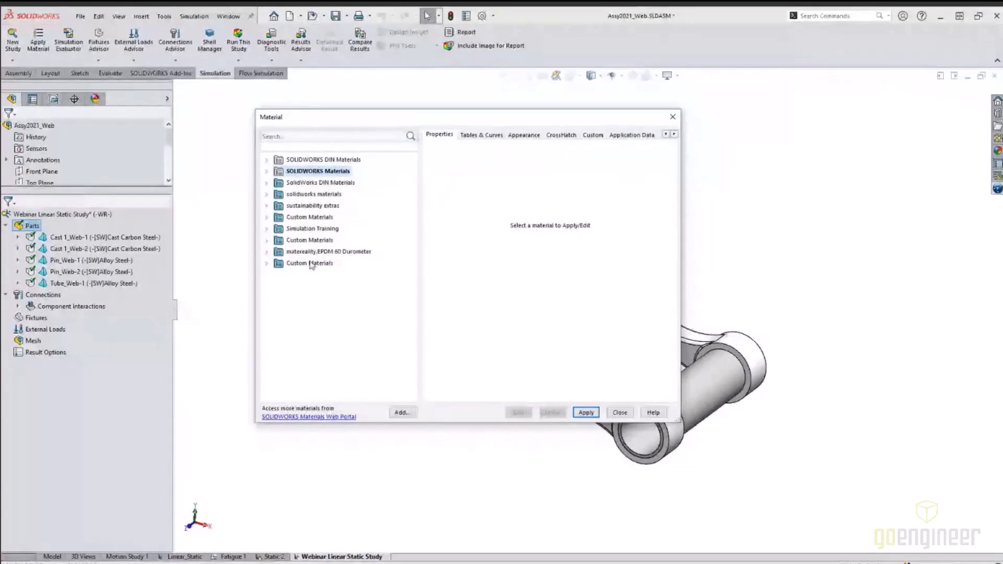
{"action": "left_click", "coordinate": [268, 264]}
{"action": "left_click", "coordinate": [267, 264]}
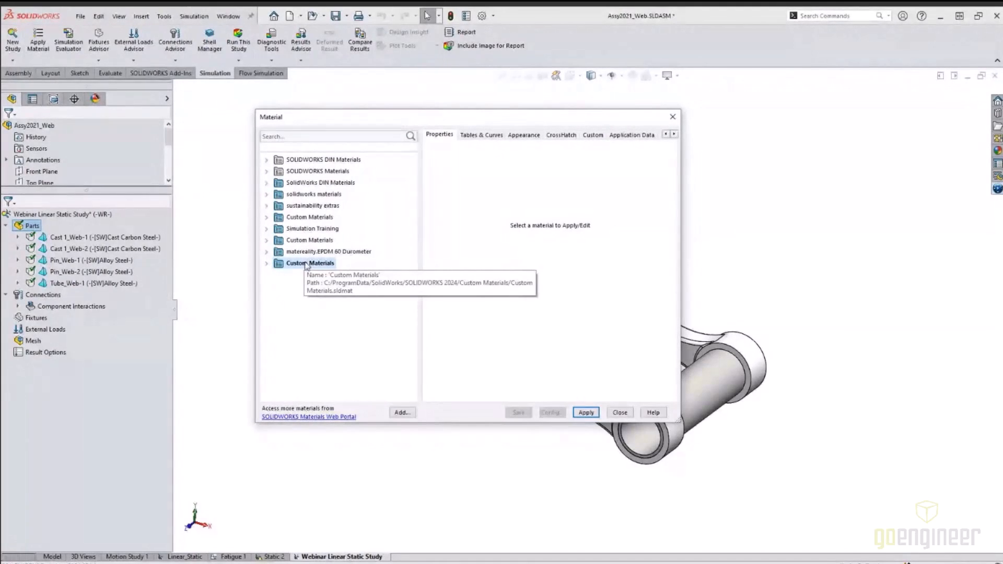
{"action": "left_click", "coordinate": [267, 264]}
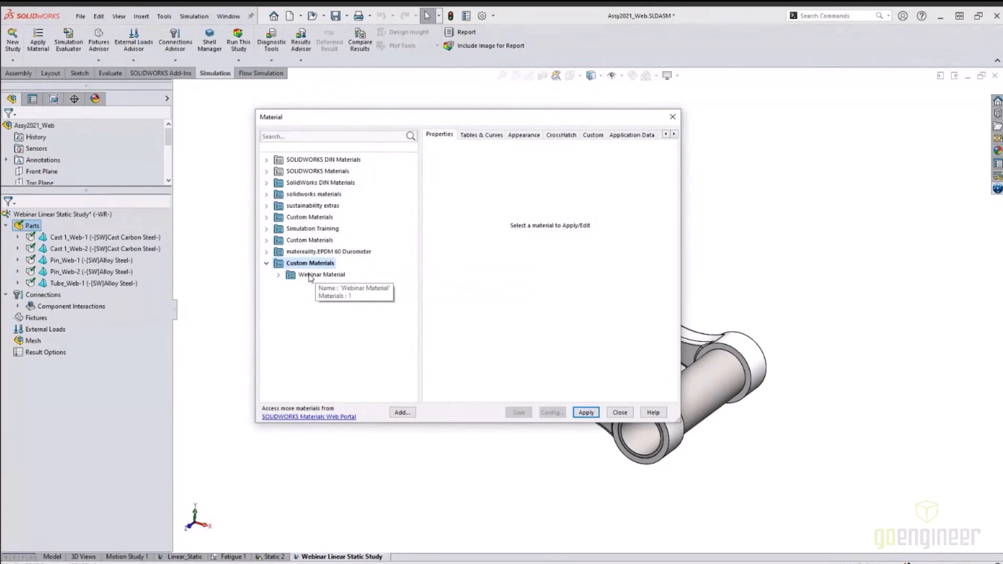
{"action": "left_click", "coordinate": [267, 263]}
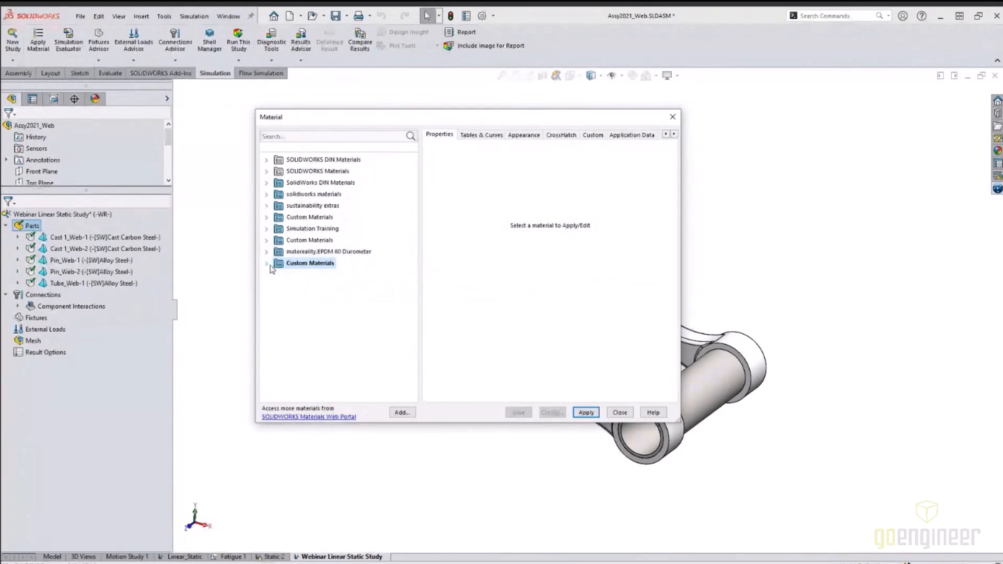
{"action": "right_click", "coordinate": [315, 264]}
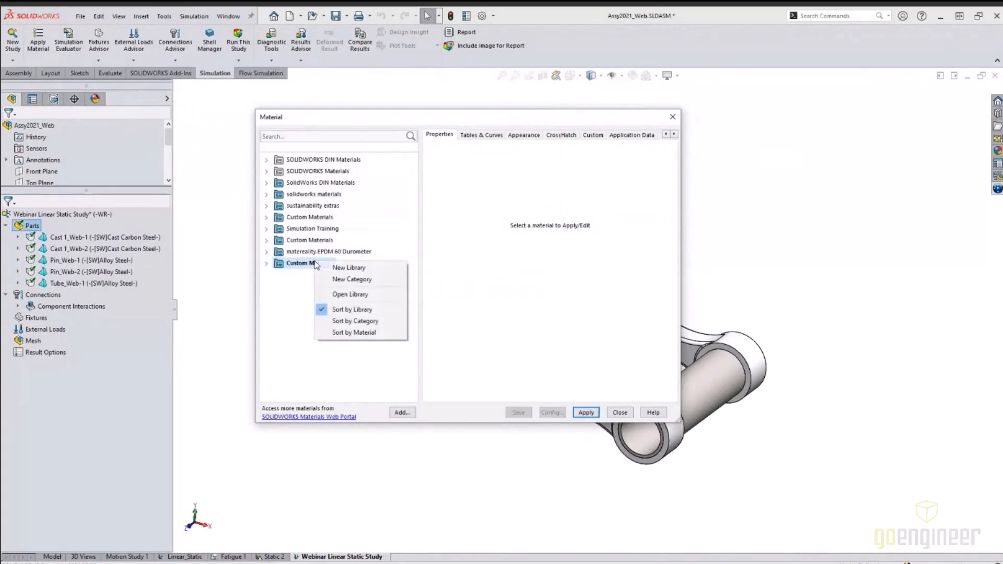
{"action": "left_click", "coordinate": [351, 279]}
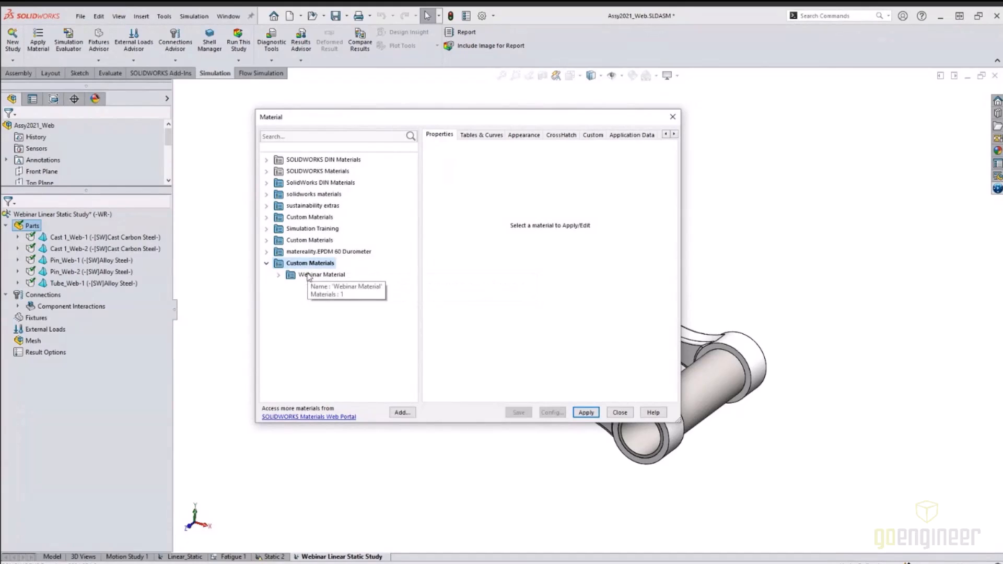
{"action": "left_click", "coordinate": [315, 277]}
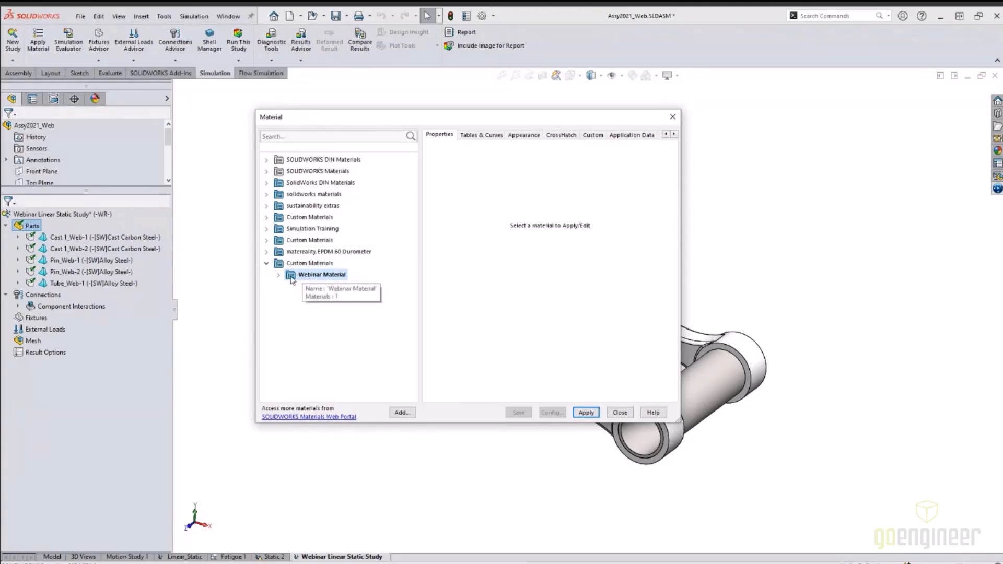
{"action": "right_click", "coordinate": [311, 279]}
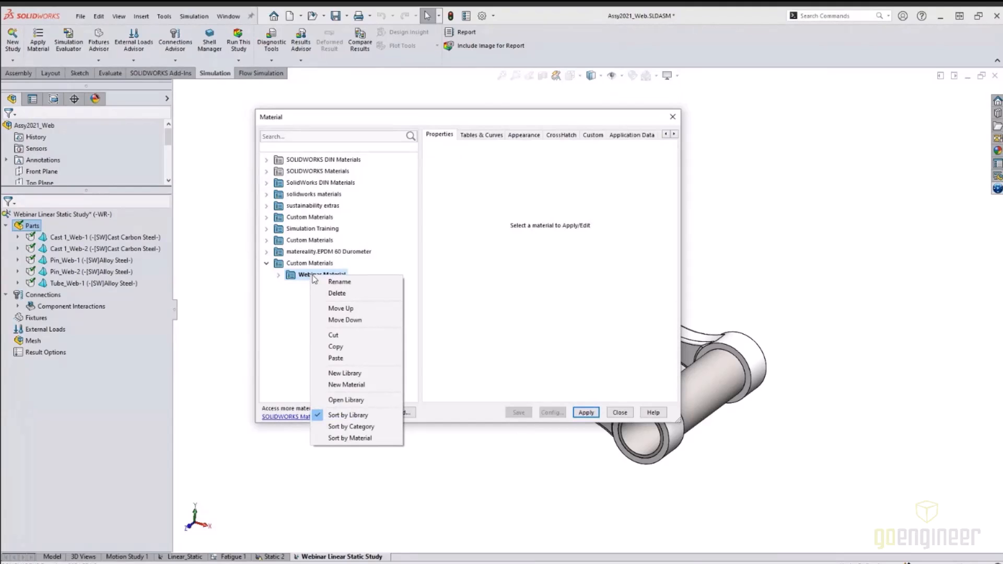
{"action": "left_click", "coordinate": [338, 358]}
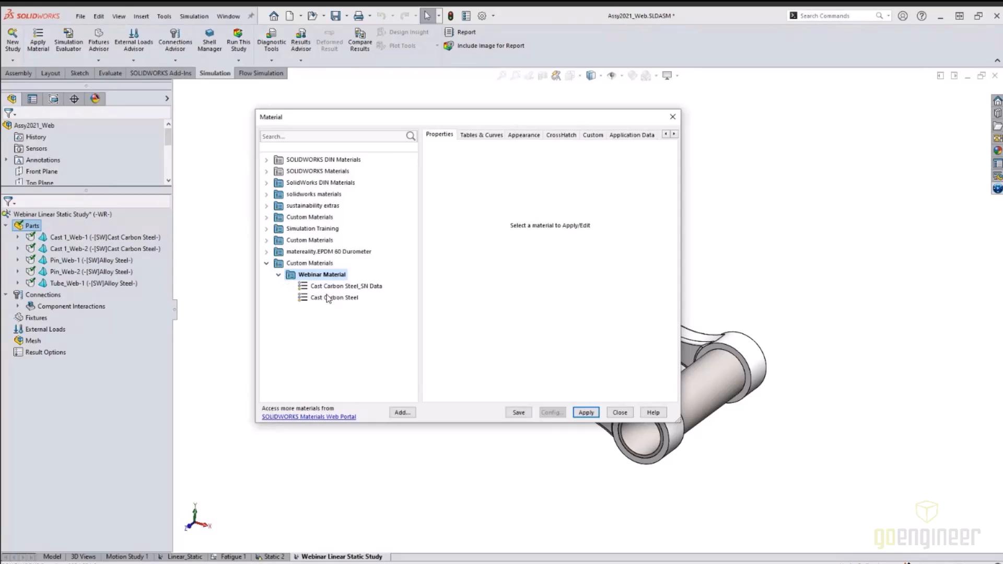
Enlarge the Material dialog and examine the editable properties of the pasted Cast Carbon Steel
{"action": "left_click", "coordinate": [327, 297]}
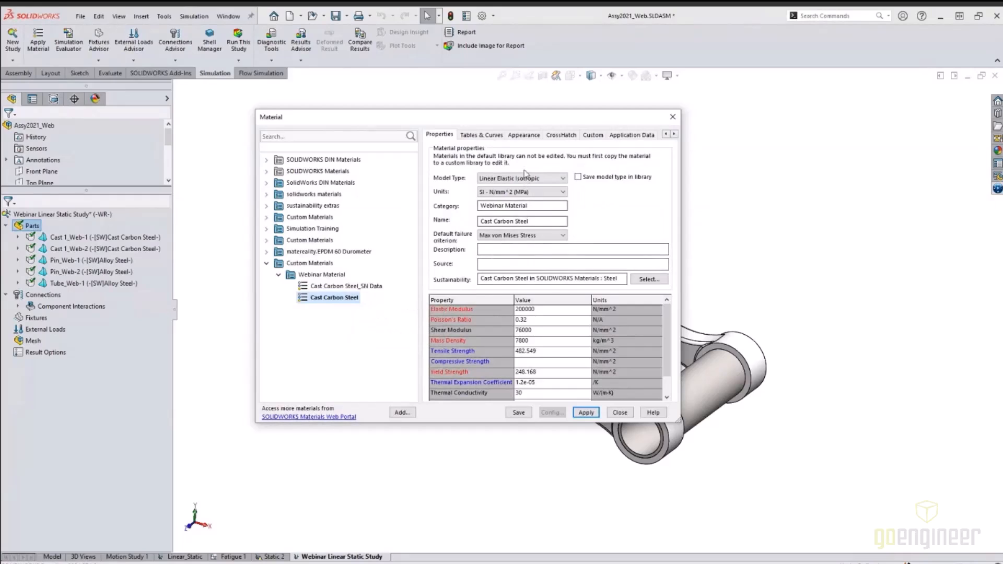
{"action": "left_click_drag", "start_coordinate": [681, 423], "coordinate": [707, 467]}
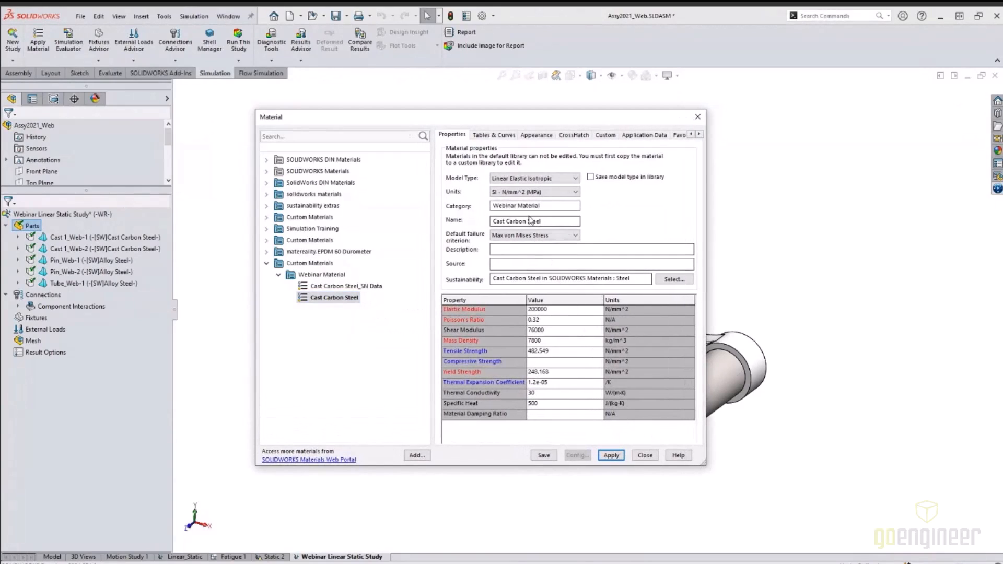
{"action": "left_click", "coordinate": [555, 313]}
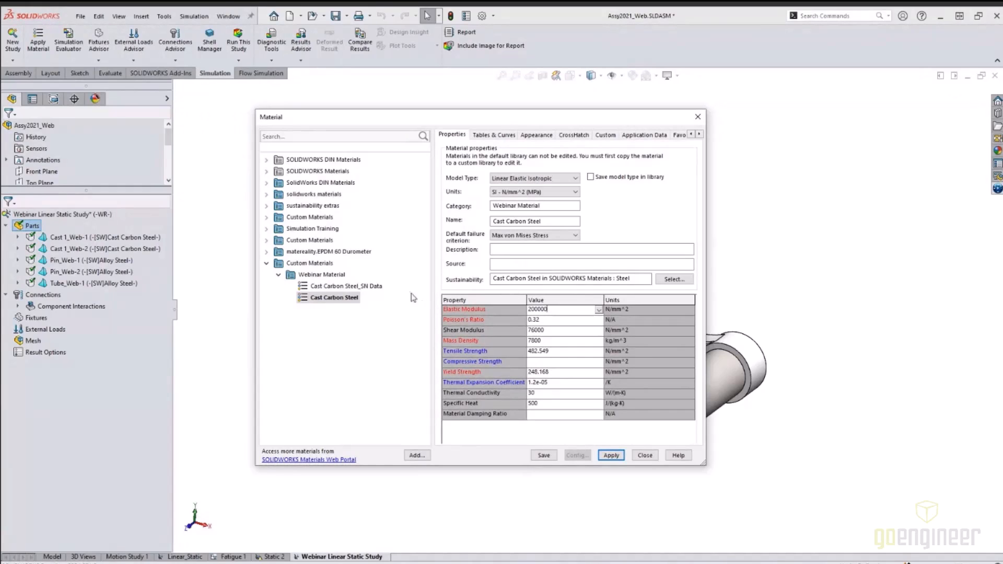
{"action": "left_click", "coordinate": [356, 288]}
{"action": "left_click", "coordinate": [351, 299]}
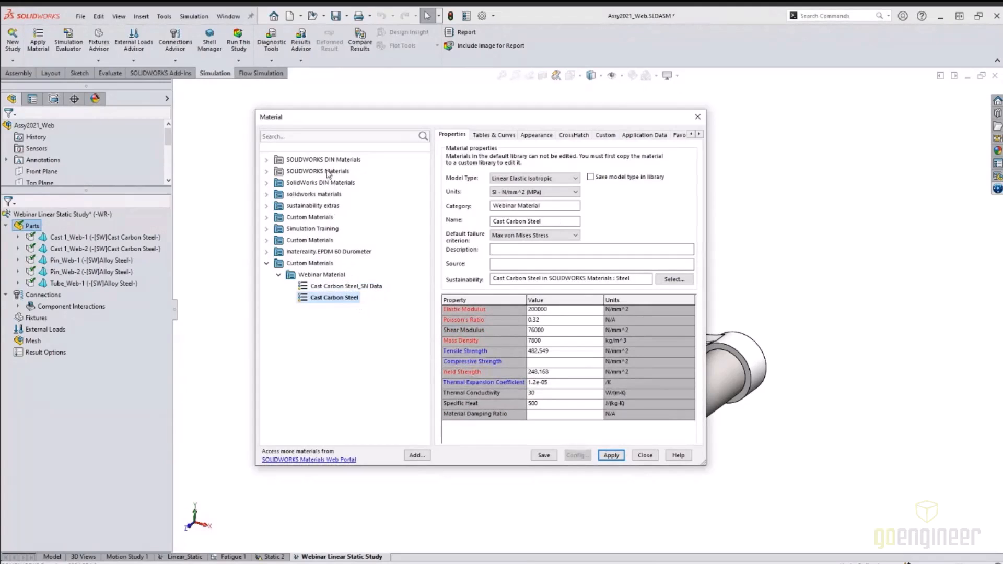
Rename the pasted Cast Carbon Steel as "Cast Carbon Steel SN Data 41824"
{"action": "right_click", "coordinate": [355, 300]}
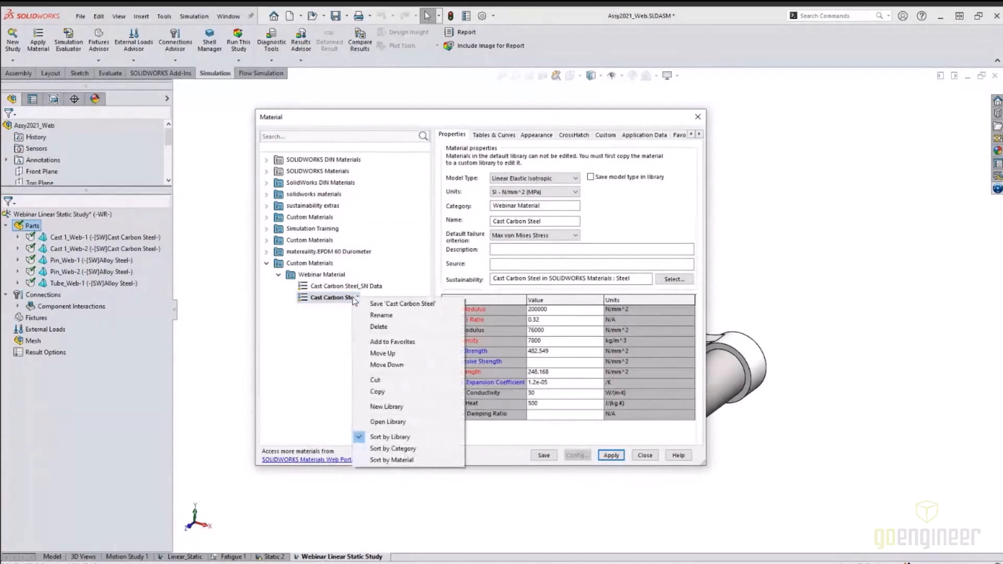
{"action": "left_click", "coordinate": [381, 315]}
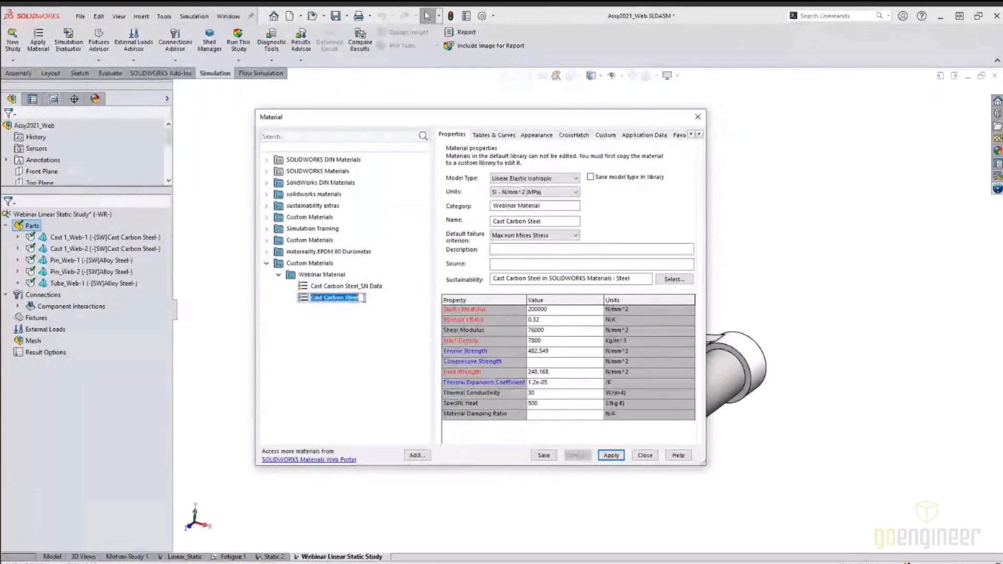
{"action": "left_click", "coordinate": [363, 298]}
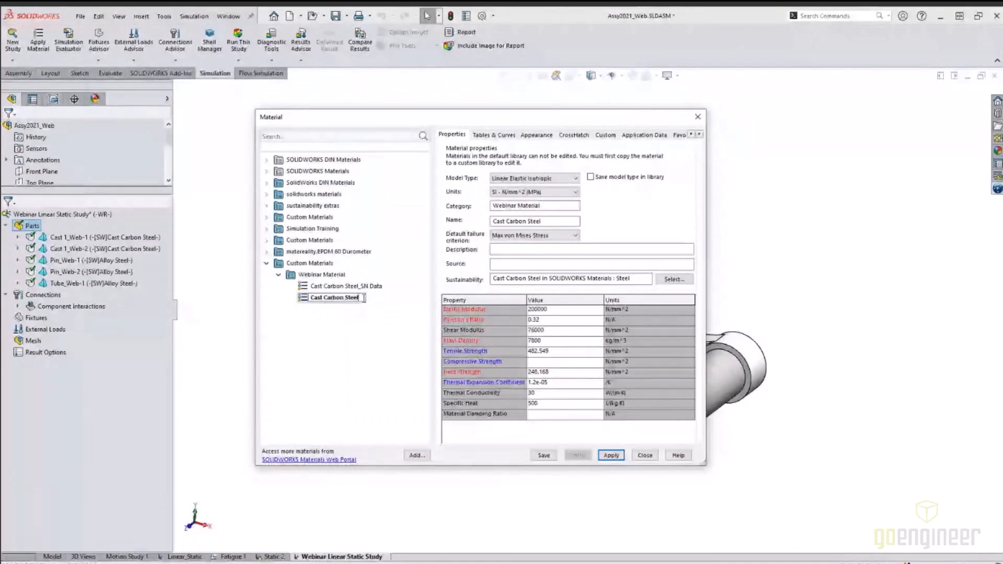
{"action": "type", "text": "SN"}
{"action": "type", "text": "Data 41824"}
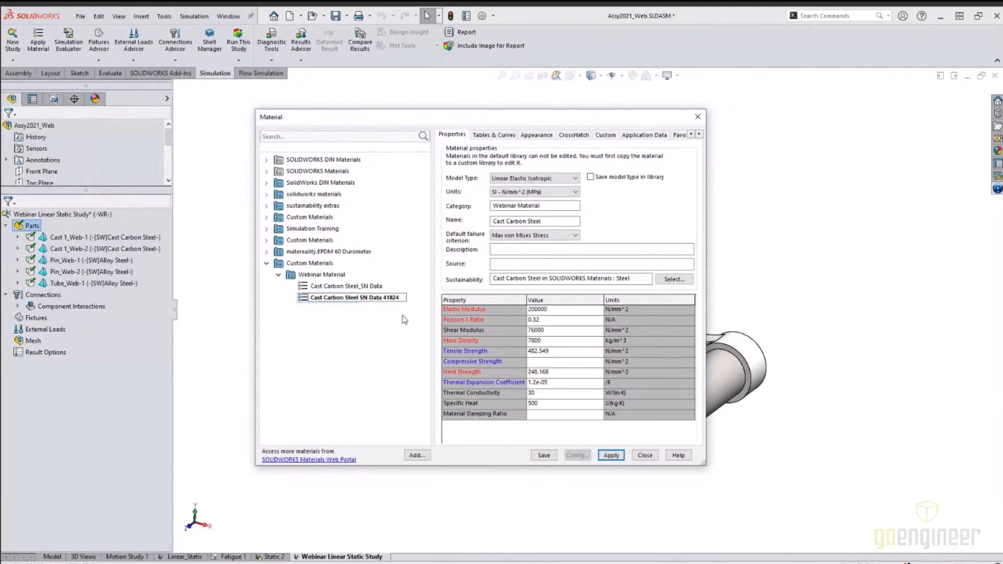
{"action": "key", "text": "Return"}
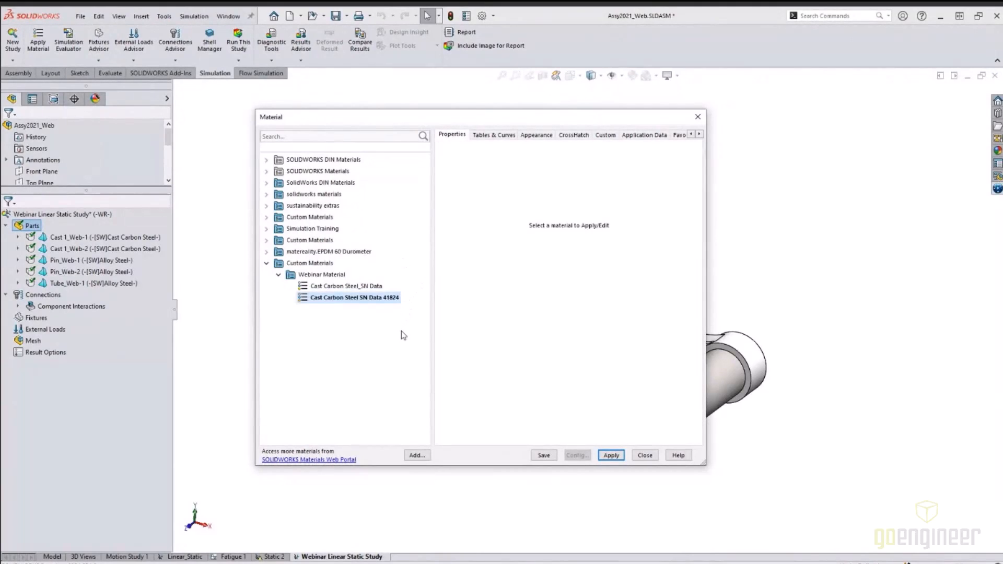
Save the renamed material to the custom library and reselect it
{"action": "left_click", "coordinate": [386, 301]}
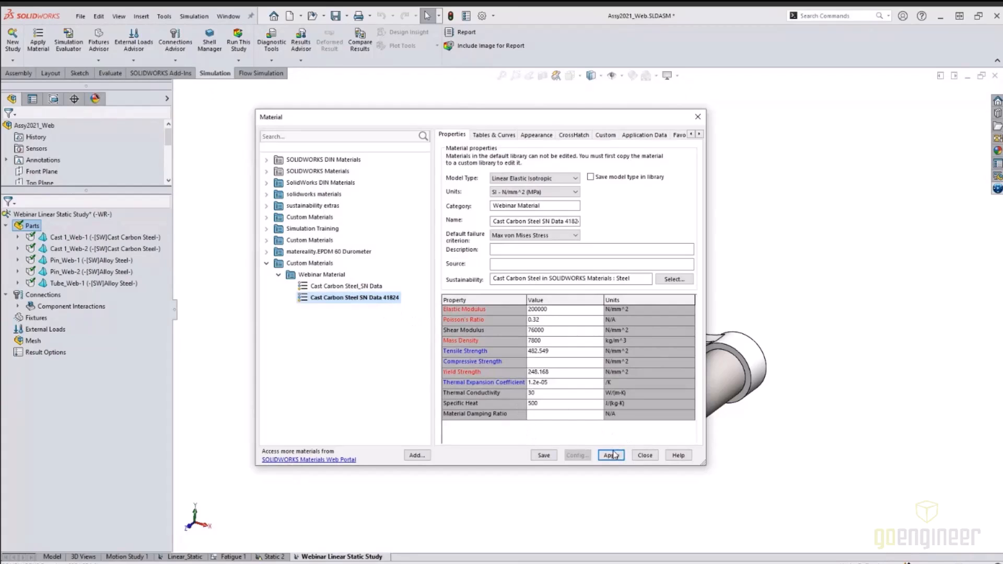
{"action": "left_click", "coordinate": [548, 458]}
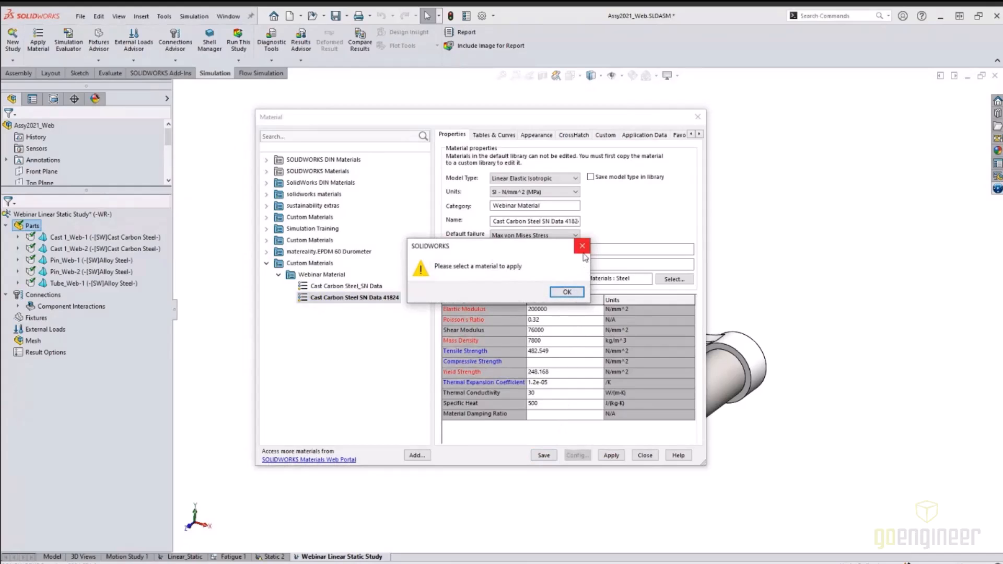
{"action": "left_click", "coordinate": [582, 247]}
{"action": "left_click", "coordinate": [365, 298]}
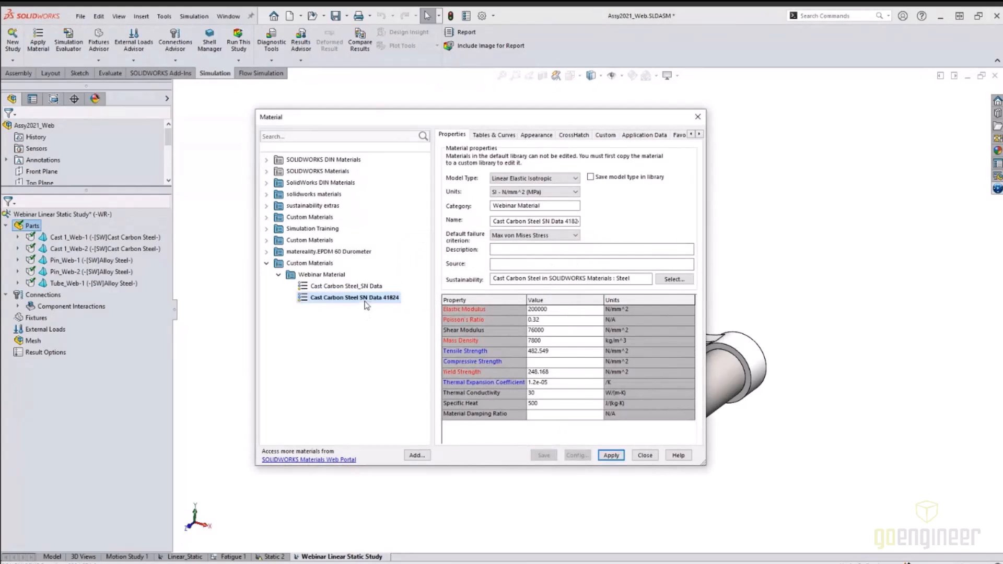
Apply Cast Carbon Steel SN Data 41824 to all parts, close the material settings and widen the study tree
{"action": "left_click", "coordinate": [610, 455]}
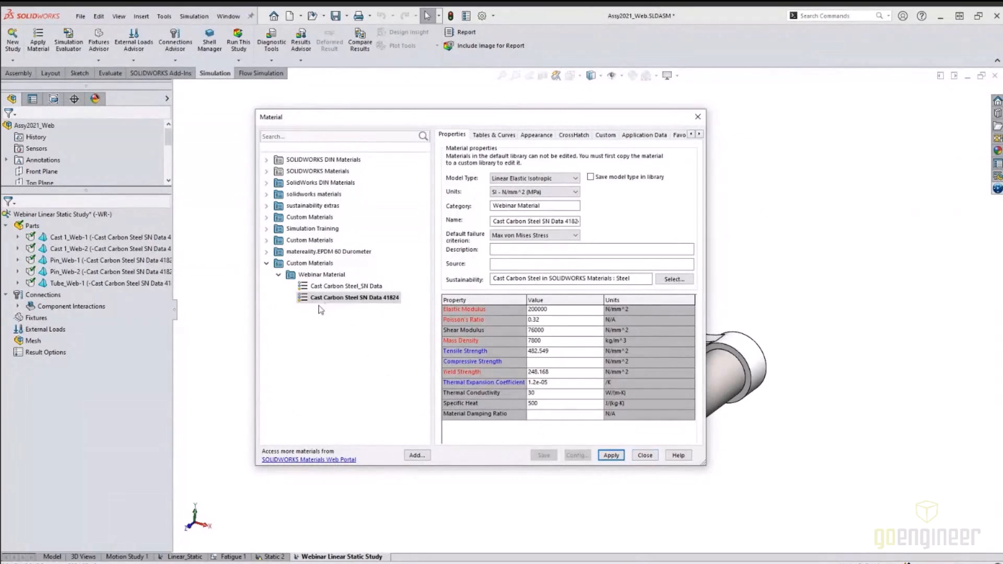
{"action": "left_click", "coordinate": [645, 455]}
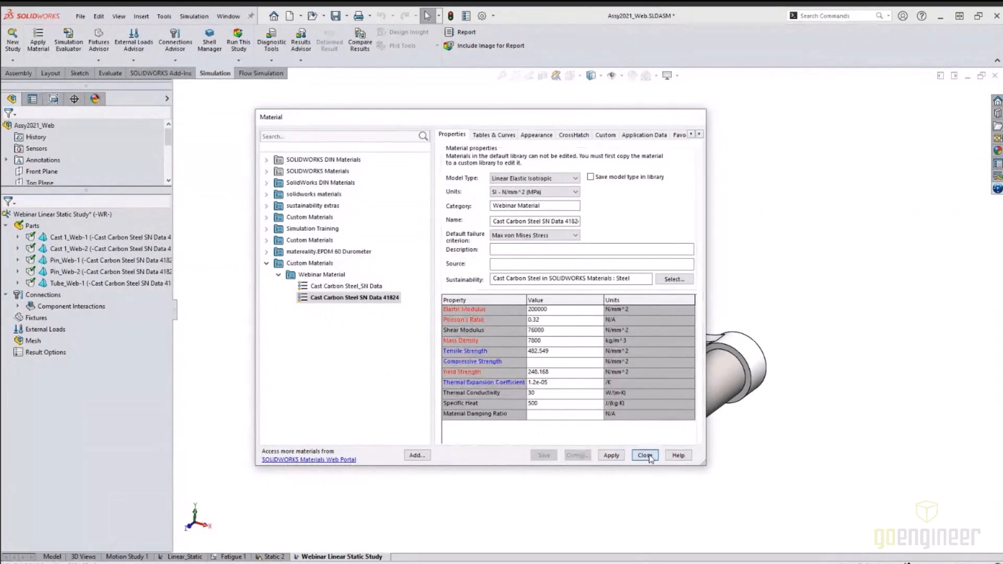
{"action": "left_click_drag", "start_coordinate": [182, 324], "coordinate": [206, 314]}
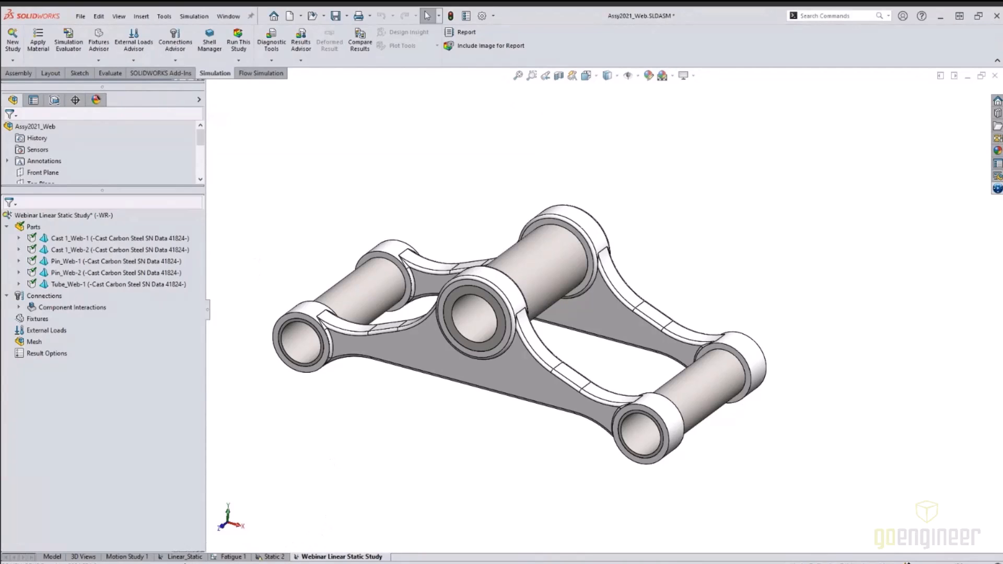
Copy all connections from the Linear_Static study into Webinar Linear Static Study and expand its component interactions
{"action": "left_click", "coordinate": [183, 557]}
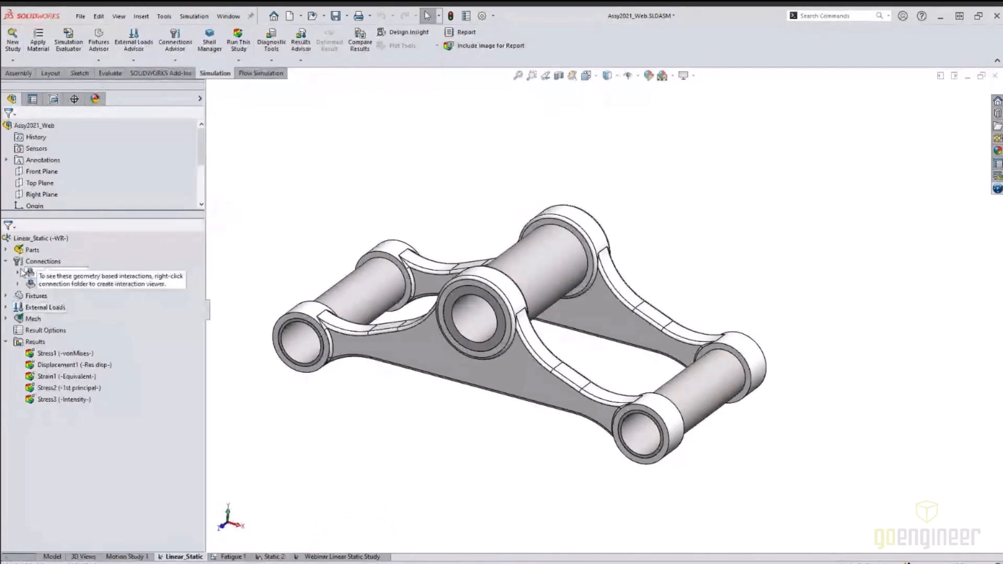
{"action": "left_click", "coordinate": [18, 272]}
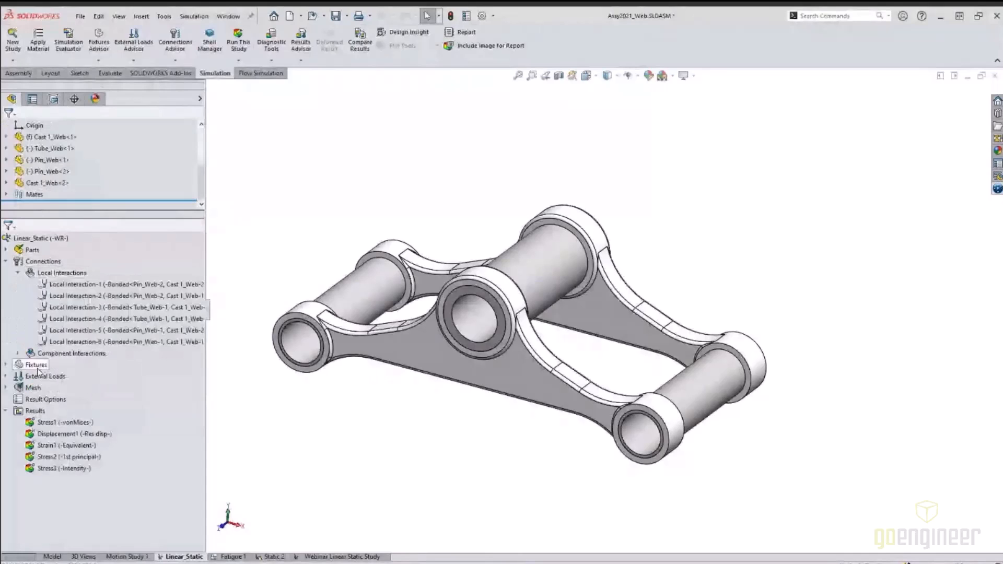
{"action": "double_click", "coordinate": [37, 367]}
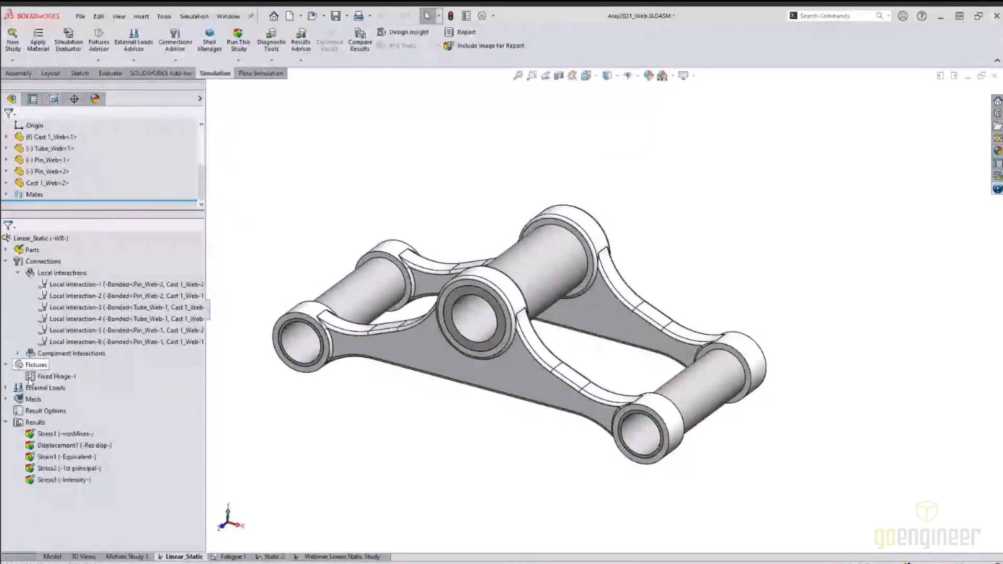
{"action": "left_click", "coordinate": [6, 389]}
{"action": "mouse_move", "coordinate": [57, 406]}
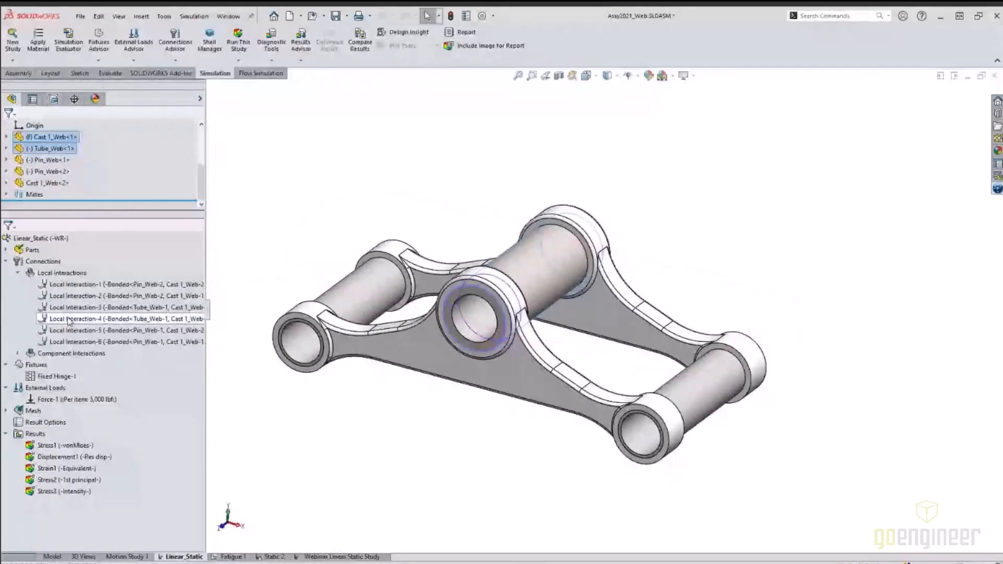
{"action": "left_click", "coordinate": [42, 262]}
{"action": "left_click_drag", "start_coordinate": [43, 264], "coordinate": [338, 555]}
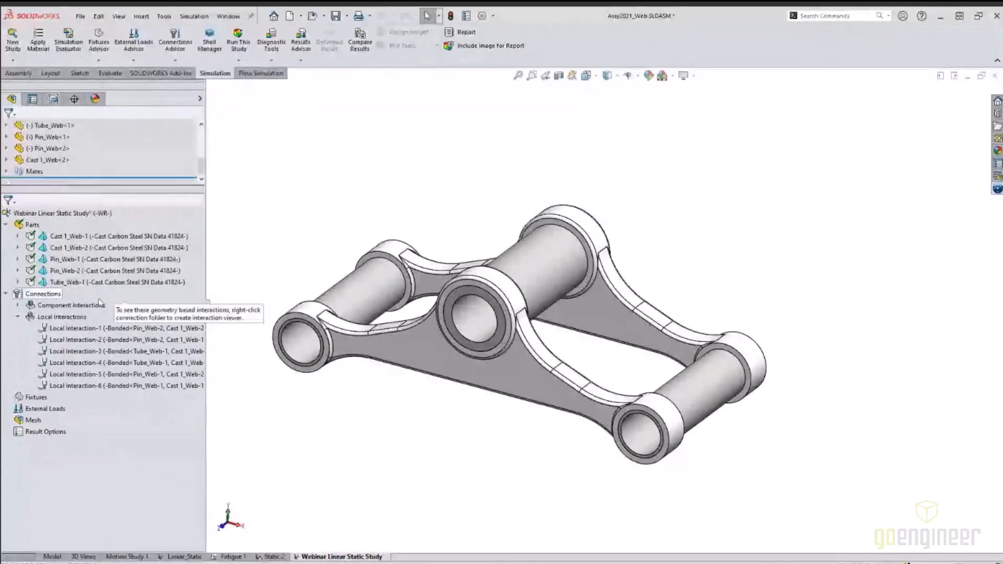
{"action": "left_click", "coordinate": [18, 305]}
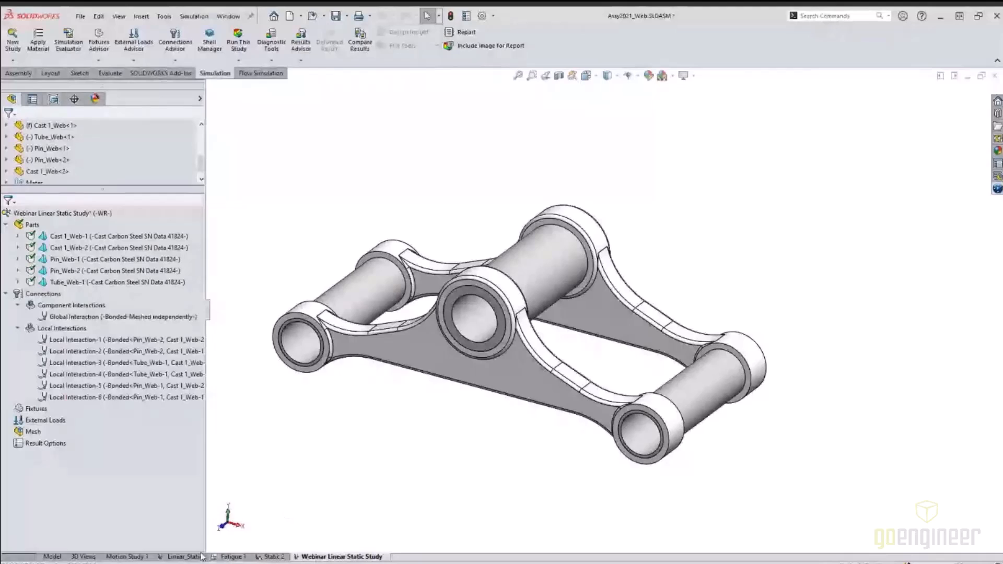
Copy the fixed hinge fixture and the 5,000 lbf force from Linear_Static into Webinar Linear Static Study
{"action": "left_click", "coordinate": [185, 556]}
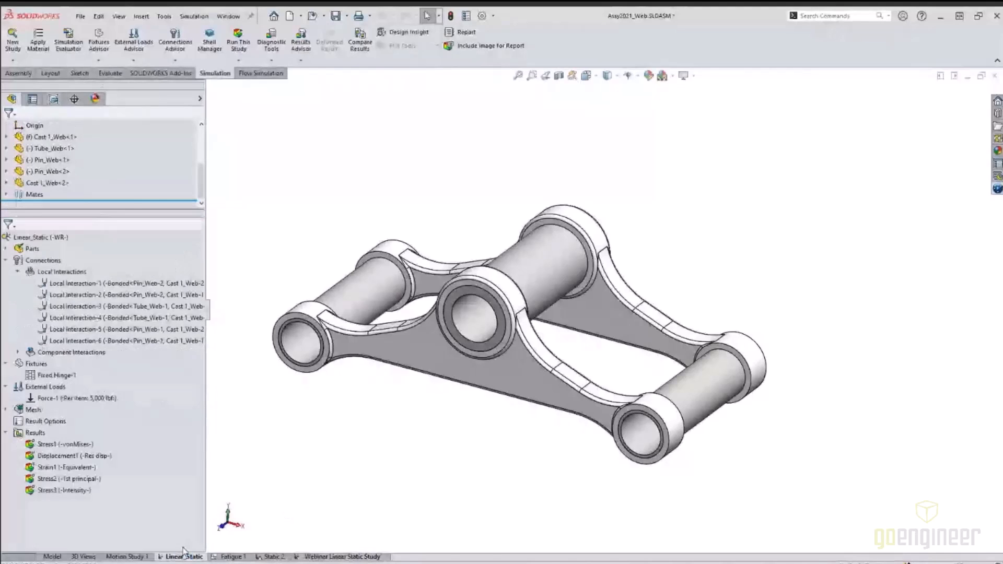
{"action": "left_click", "coordinate": [6, 261]}
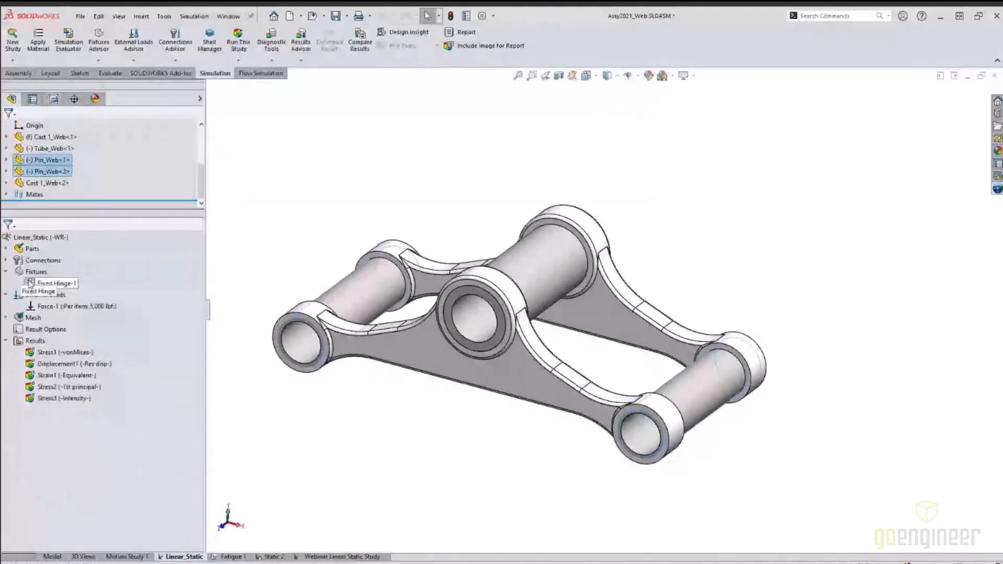
{"action": "left_click_drag", "start_coordinate": [30, 283], "coordinate": [333, 554]}
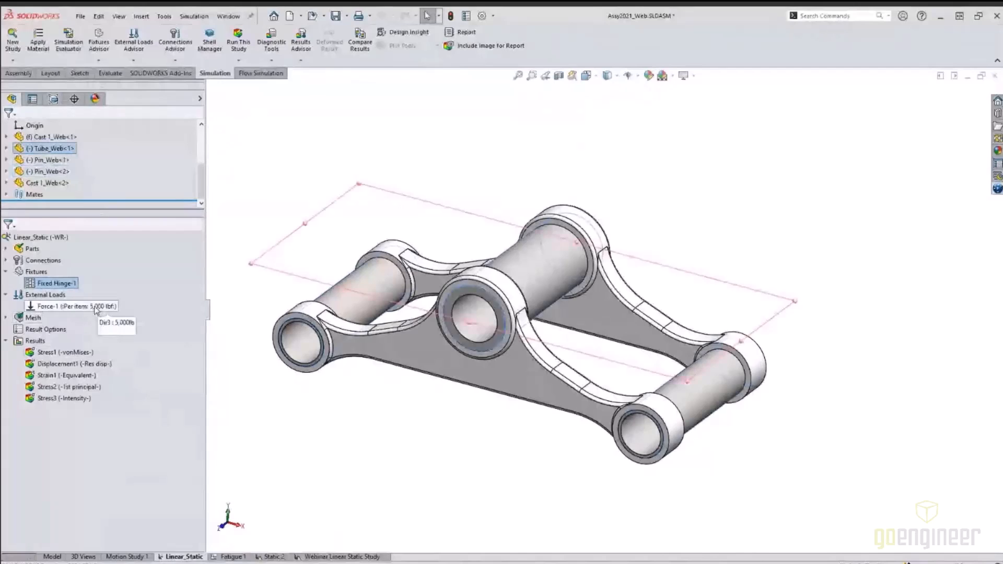
{"action": "left_click_drag", "start_coordinate": [52, 307], "coordinate": [349, 558]}
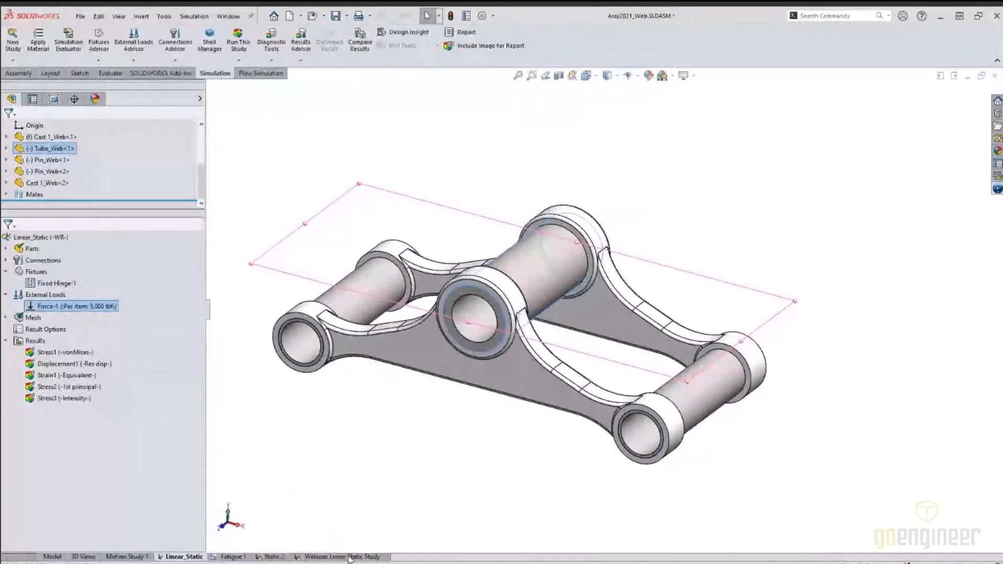
Copy the mesh from Linear_Static into Webinar Linear Static Study, open that study and widen its tree
{"action": "left_click", "coordinate": [32, 318]}
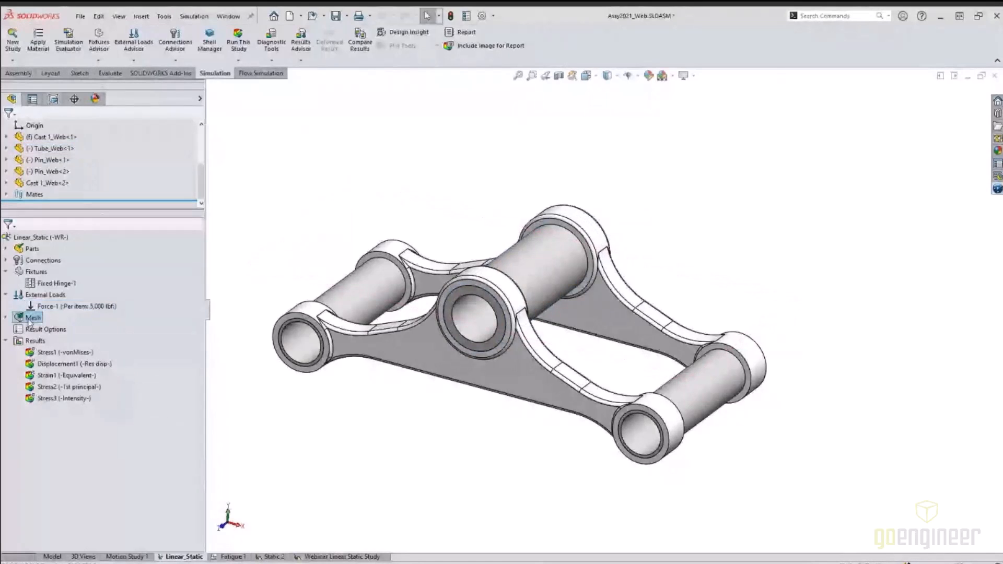
{"action": "left_click_drag", "start_coordinate": [30, 322], "coordinate": [346, 560]}
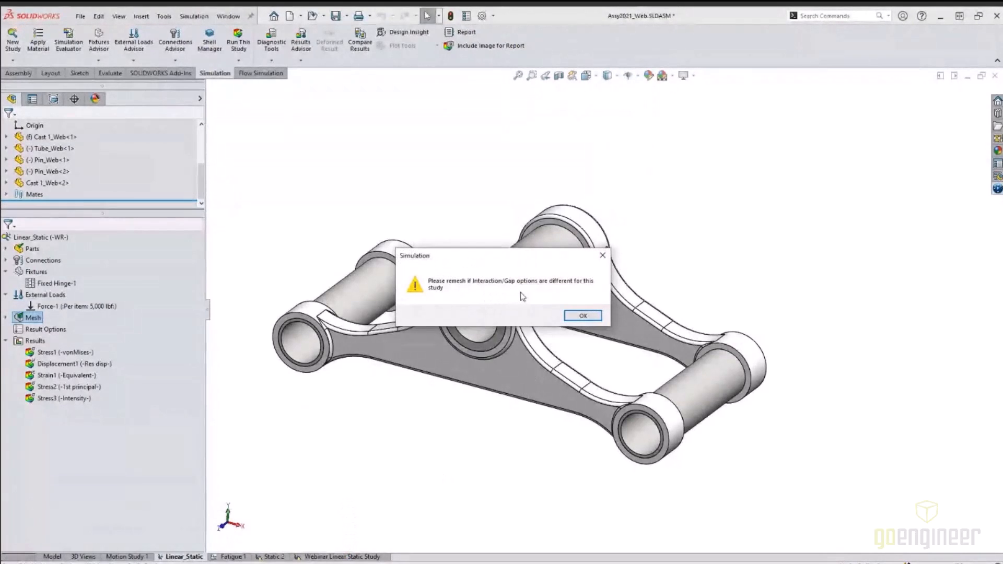
{"action": "left_click", "coordinate": [582, 316]}
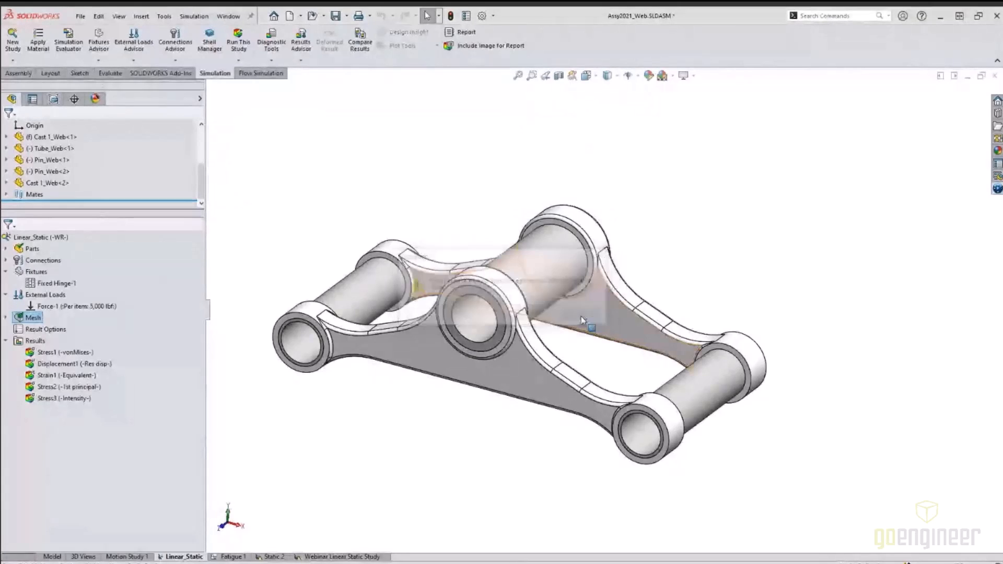
{"action": "left_click", "coordinate": [359, 557]}
{"action": "left_click_drag", "start_coordinate": [207, 337], "coordinate": [237, 330]}
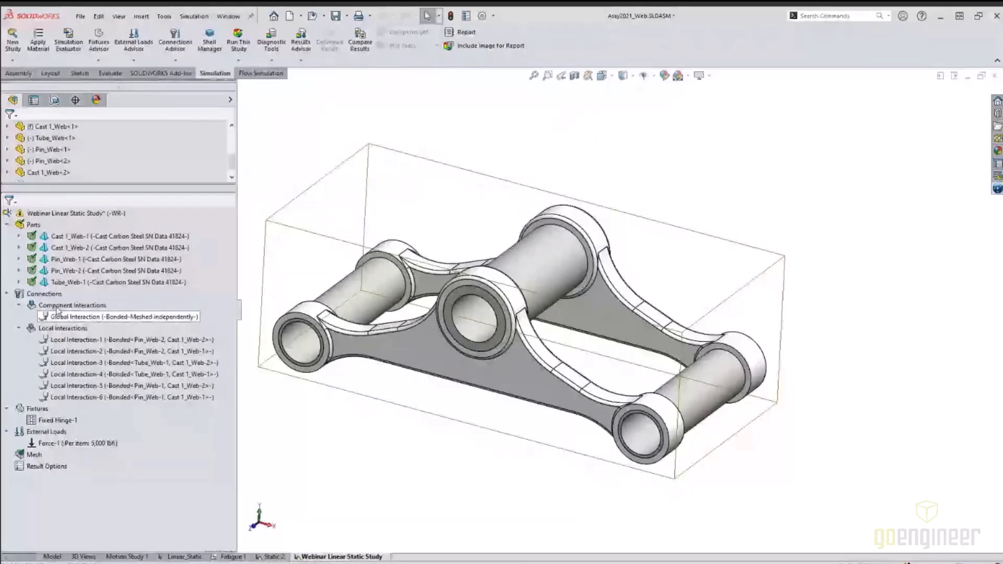
Calculate the whole assembly's interactions in the Interaction Viewer, inspect the bonded regions and close the viewer
{"action": "right_click", "coordinate": [44, 294]}
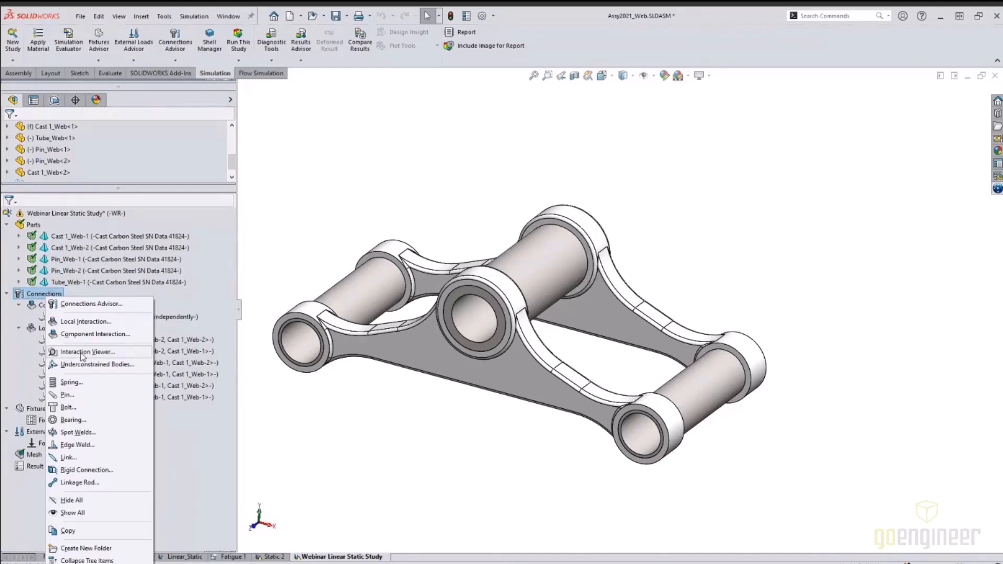
{"action": "left_click", "coordinate": [82, 353]}
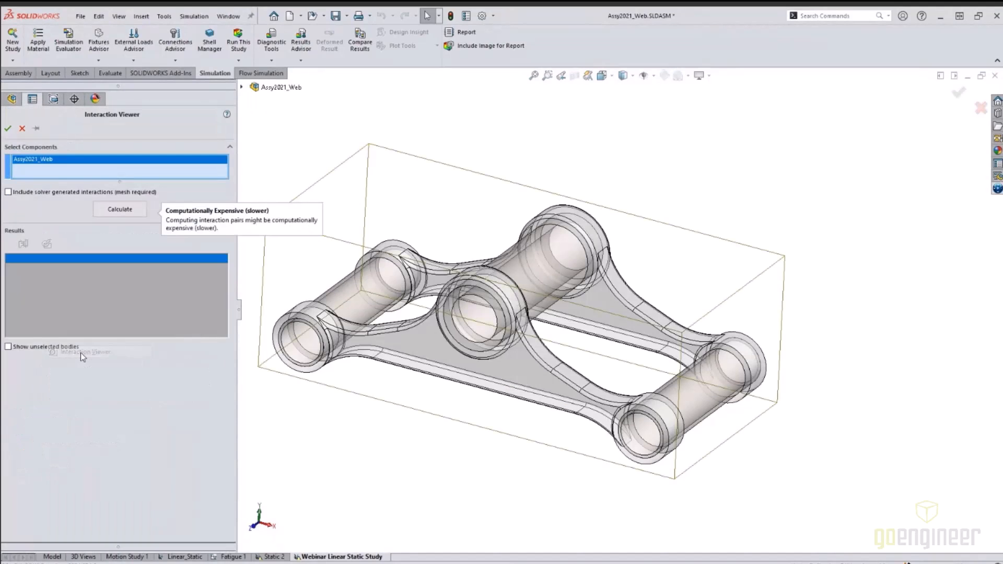
{"action": "left_click", "coordinate": [108, 206]}
{"action": "middle_click_drag", "start_coordinate": [526, 477], "coordinate": [520, 506]}
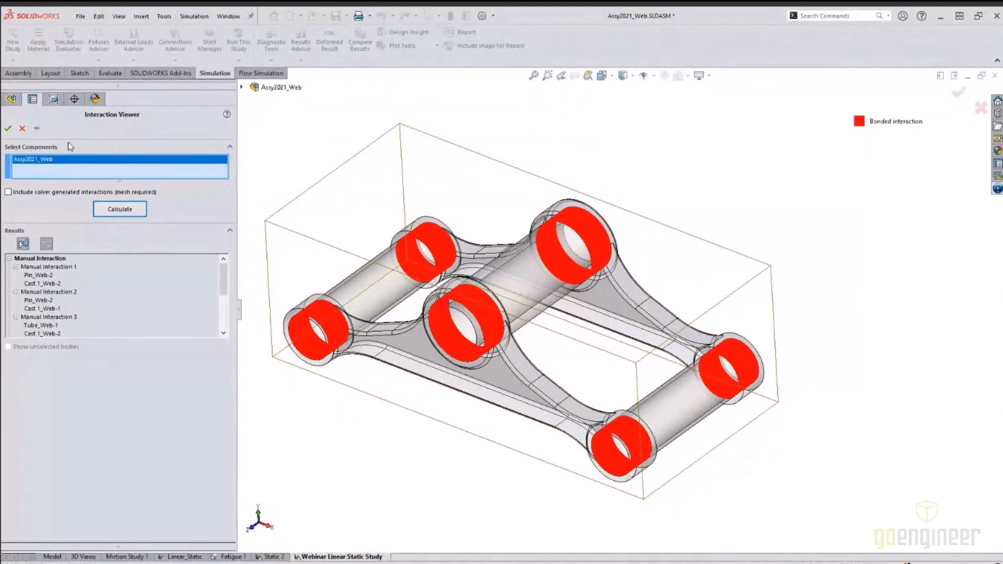
{"action": "left_click", "coordinate": [22, 130]}
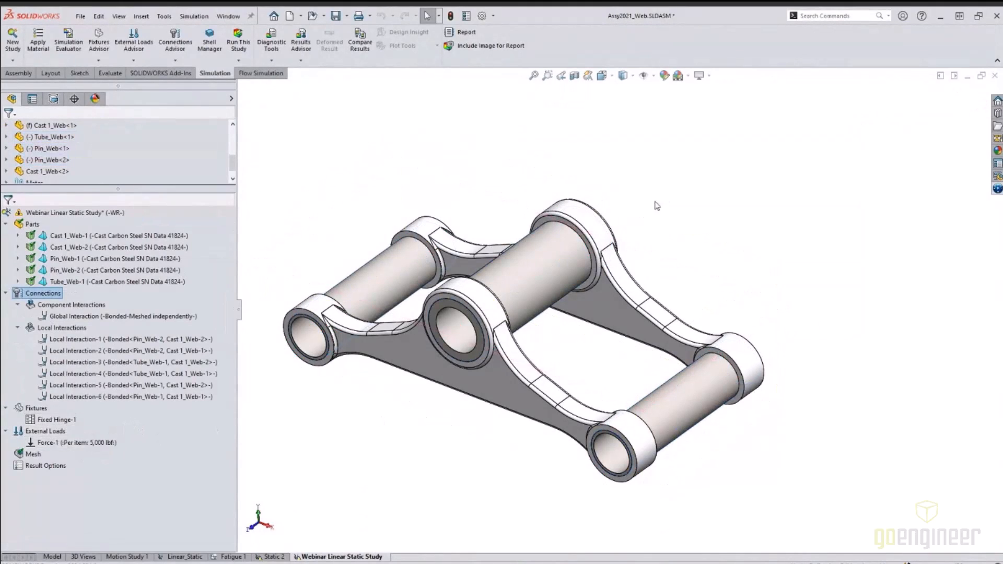
{"action": "left_click", "coordinate": [589, 191]}
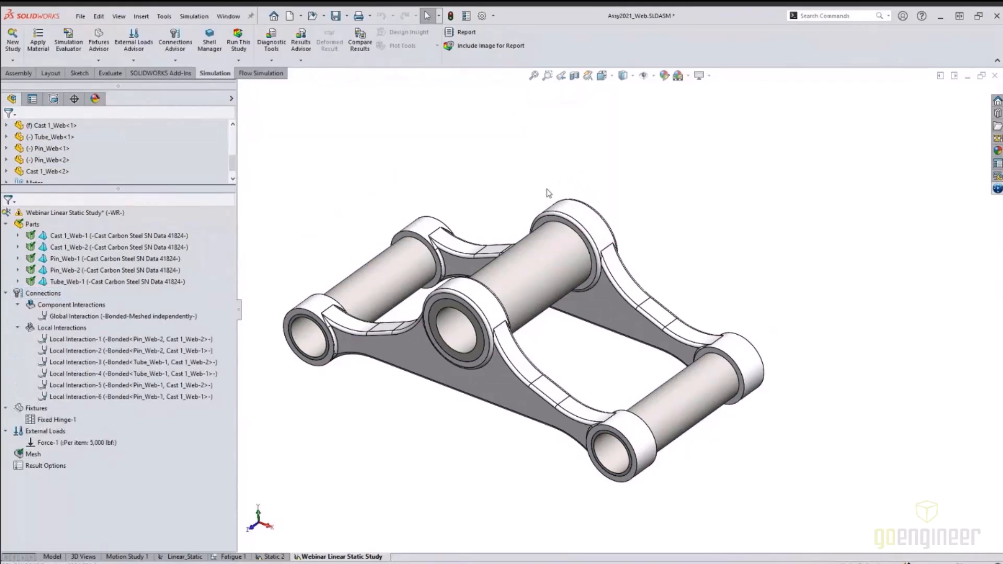
Show the fixed hinge fixture's symbols on the model
{"action": "left_click", "coordinate": [79, 419]}
{"action": "right_click", "coordinate": [63, 420]}
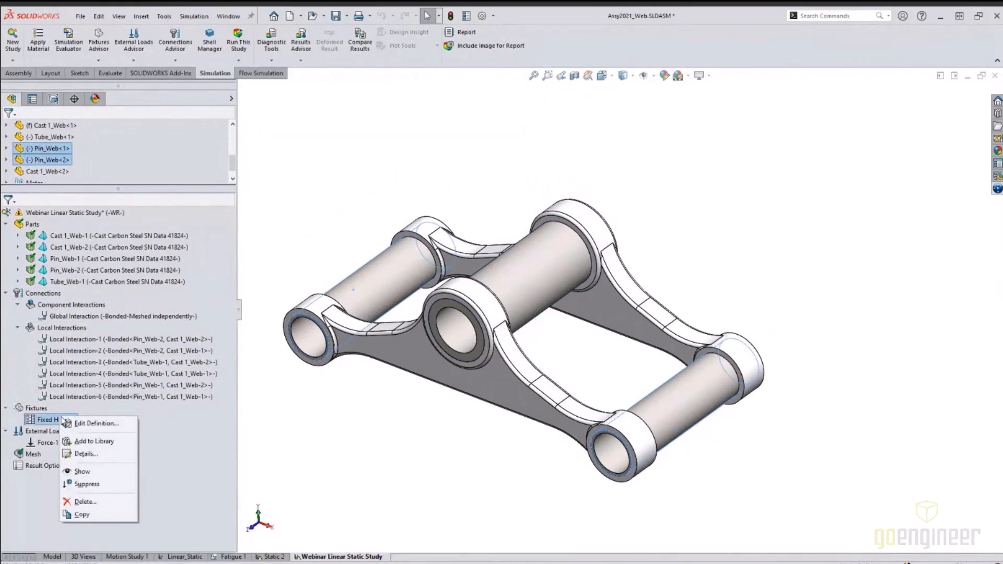
{"action": "left_click", "coordinate": [84, 472]}
{"action": "middle_click_drag", "start_coordinate": [343, 439], "coordinate": [420, 437]}
Show the 5,000 lbf force's symbols on the central tube
{"action": "left_click", "coordinate": [67, 443]}
{"action": "left_click", "coordinate": [400, 480]}
{"action": "right_click", "coordinate": [101, 448]}
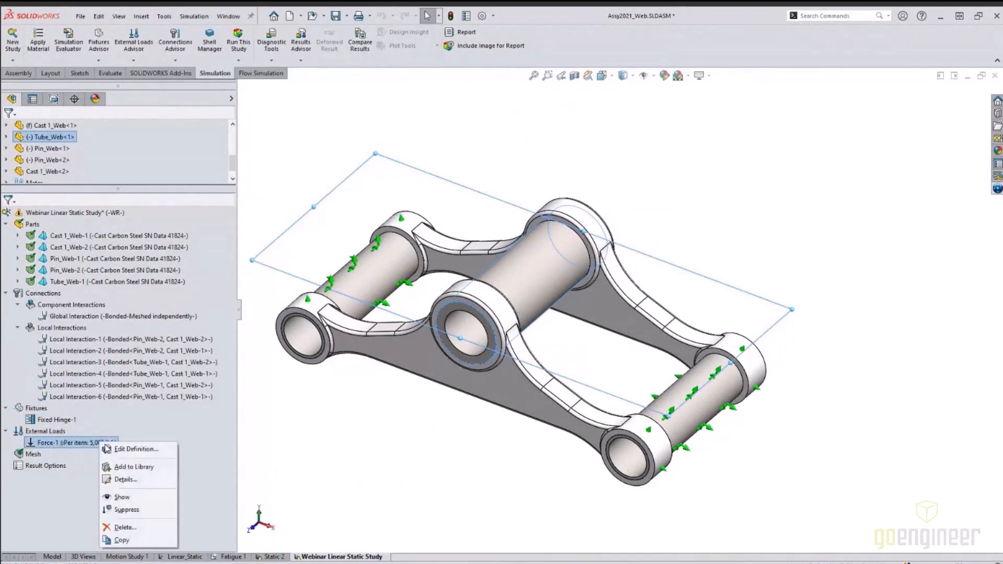
{"action": "left_click", "coordinate": [112, 497]}
{"action": "middle_click_drag", "start_coordinate": [410, 447], "coordinate": [413, 444]}
{"action": "left_click", "coordinate": [548, 307]}
{"action": "mouse_move", "coordinate": [547, 306]}
{"action": "middle_mouse_down"}
{"action": "mouse_move", "coordinate": [538, 274]}
{"action": "mouse_move", "coordinate": [544, 291]}
{"action": "middle_mouse_up"}
{"action": "key", "text": "Escape"}
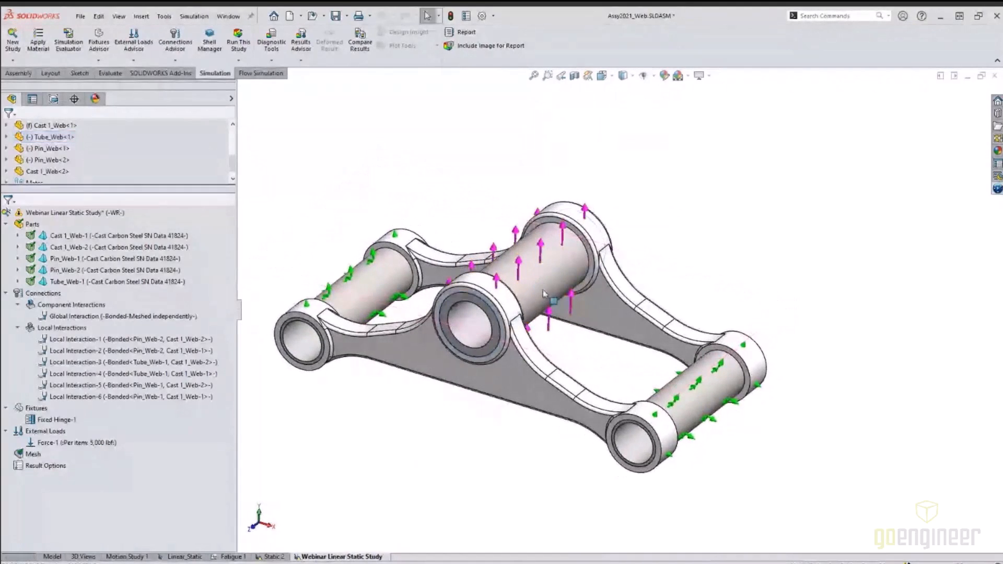
Examine the end pins held by the fixed hinge and the central tube face loaded by the force
{"action": "left_click", "coordinate": [703, 425]}
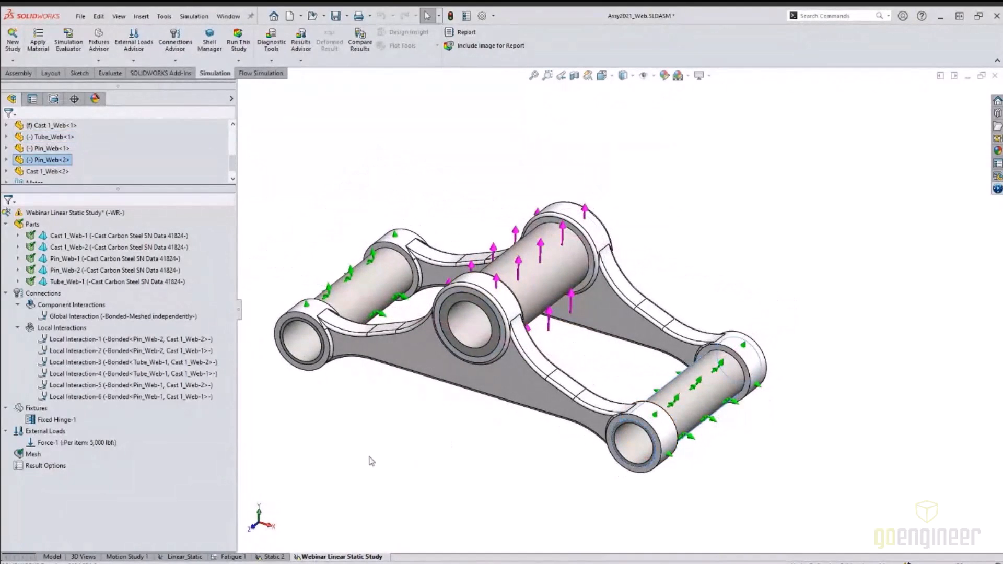
{"action": "left_click", "coordinate": [703, 396]}
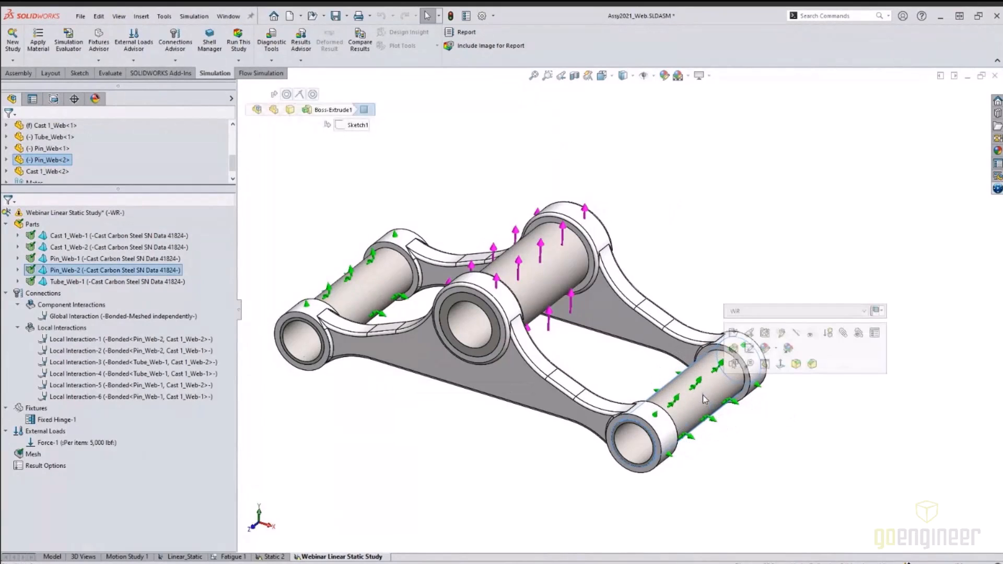
{"action": "left_click", "coordinate": [365, 289]}
{"action": "left_click", "coordinate": [278, 293]}
{"action": "left_click", "coordinate": [83, 443]}
{"action": "middle_click_drag", "start_coordinate": [503, 465], "coordinate": [486, 460]}
{"action": "left_click", "coordinate": [564, 294]}
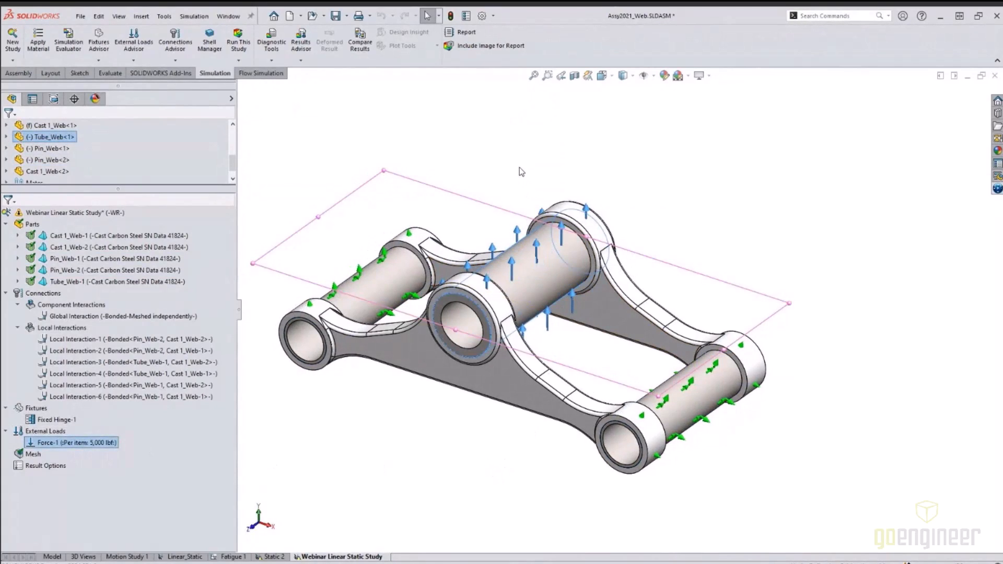
{"action": "left_click", "coordinate": [490, 145]}
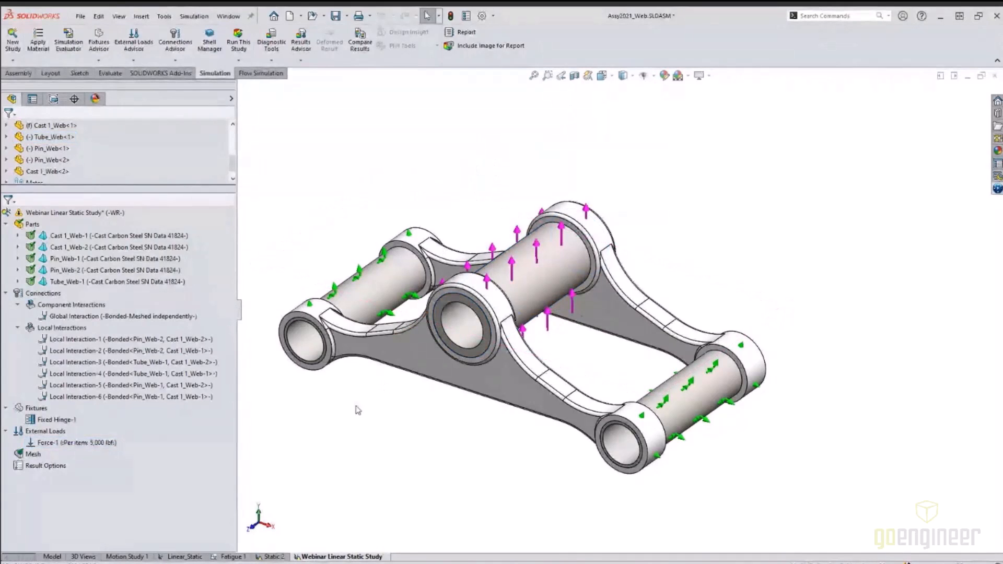
Create a blended curvature-based mesh of the assembly with Mesh Parameters enabled and inspect the meshed model
{"action": "right_click", "coordinate": [33, 455]}
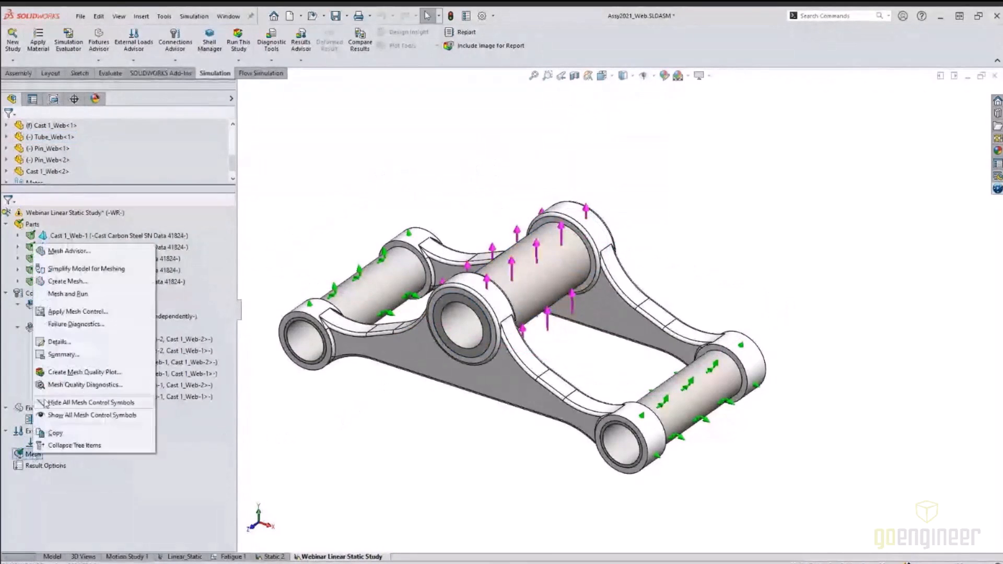
{"action": "left_click", "coordinate": [72, 285]}
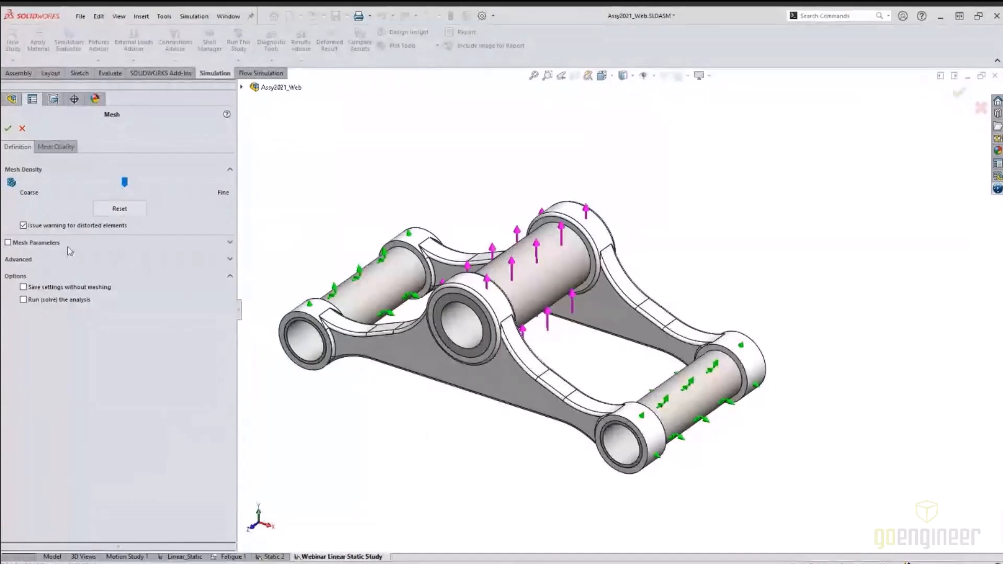
{"action": "left_click", "coordinate": [52, 243]}
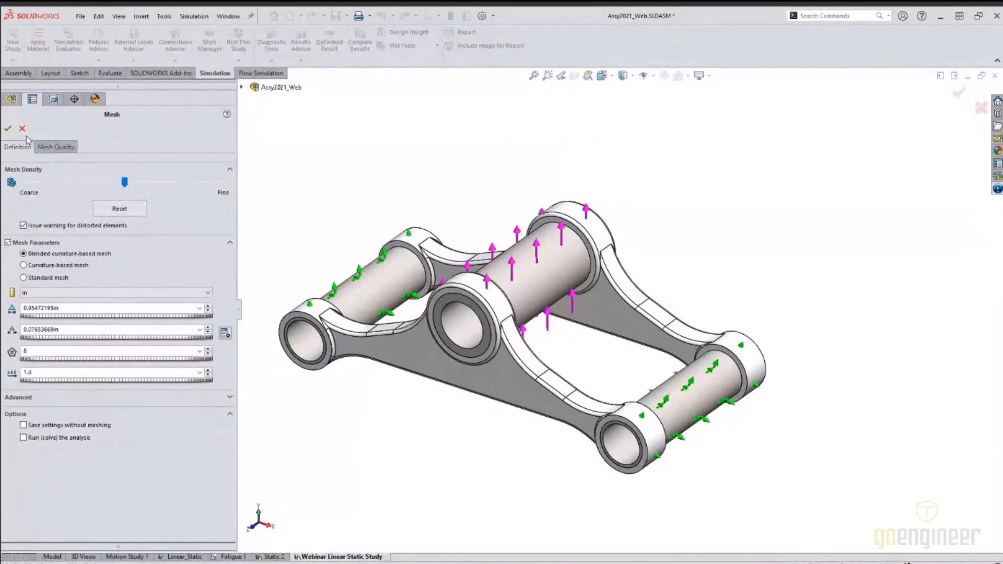
{"action": "left_click", "coordinate": [8, 128]}
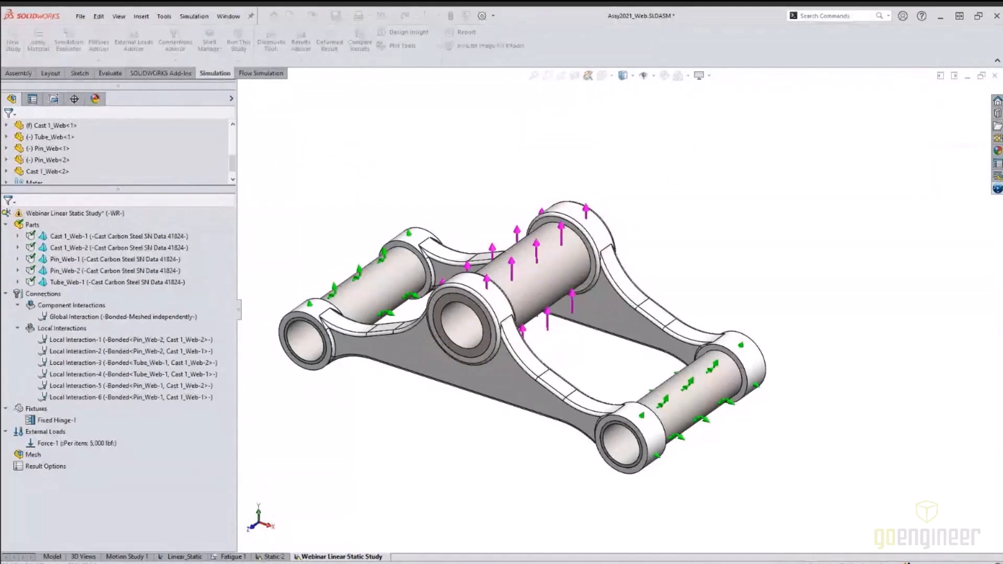
{"action": "left_click_drag", "start_coordinate": [331, 203], "coordinate": [398, 189]}
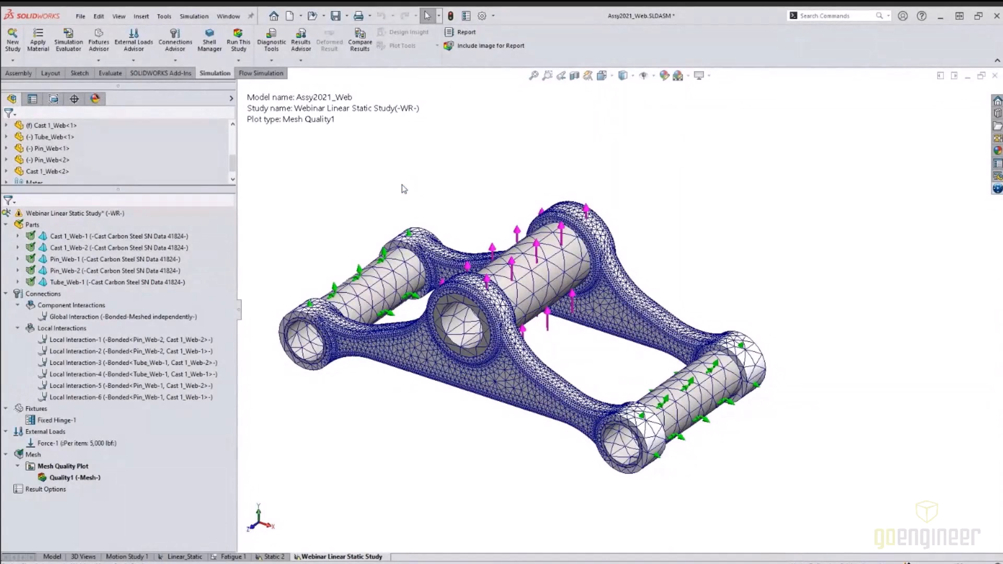
{"action": "middle_click_drag", "start_coordinate": [441, 387], "coordinate": [434, 437]}
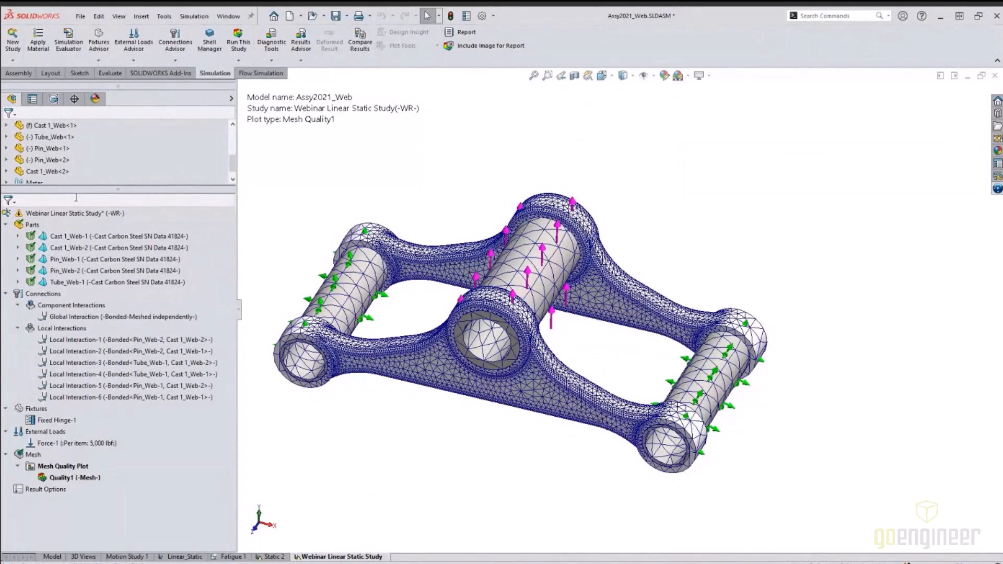
Save the assembly together with its modified pin part
{"action": "right_click", "coordinate": [67, 213]}
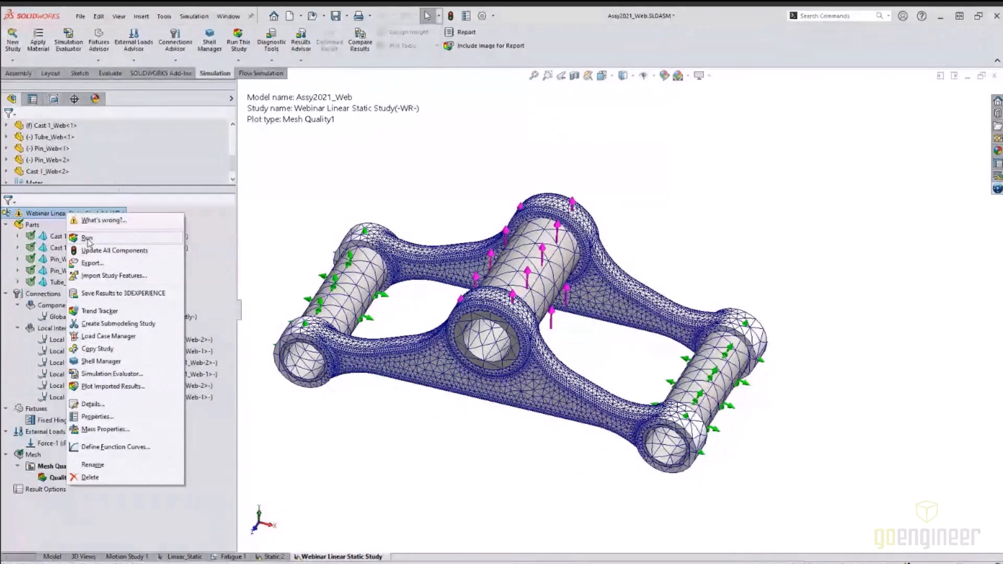
{"action": "left_click", "coordinate": [345, 223]}
{"action": "left_click", "coordinate": [336, 16]}
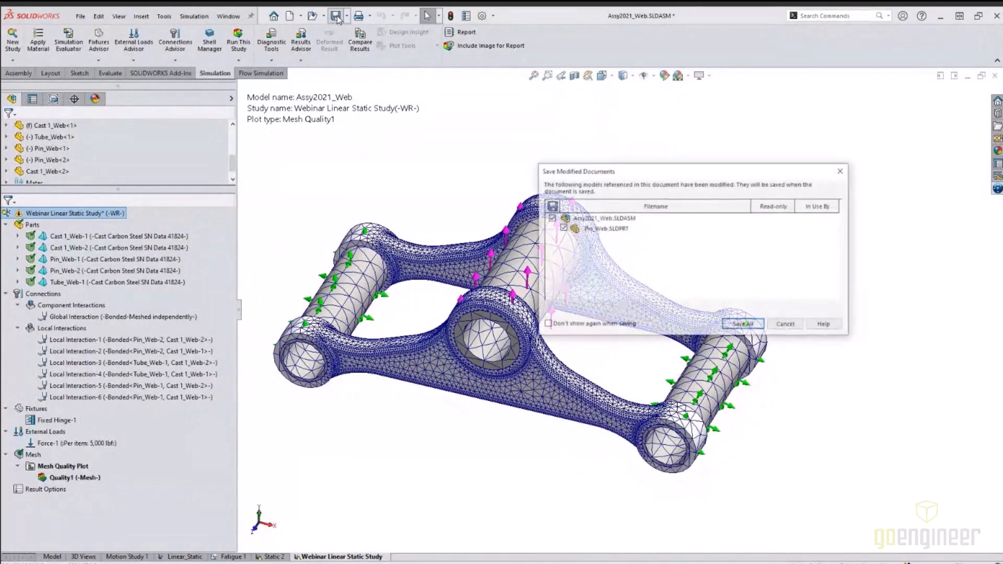
{"action": "left_click", "coordinate": [743, 324]}
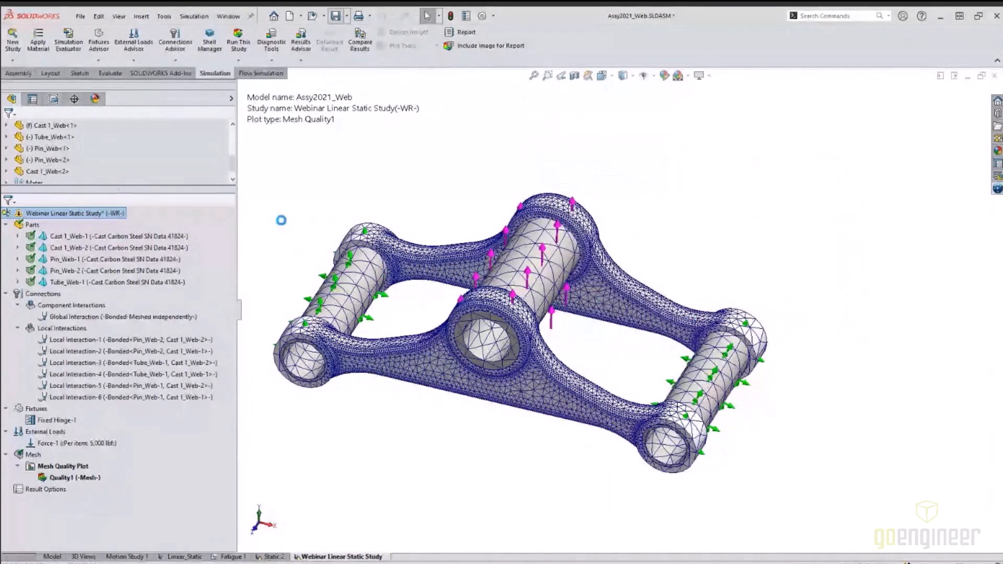
Run the Webinar Linear Static Study to solve for its results
{"action": "right_click", "coordinate": [97, 214]}
{"action": "left_click", "coordinate": [325, 180]}
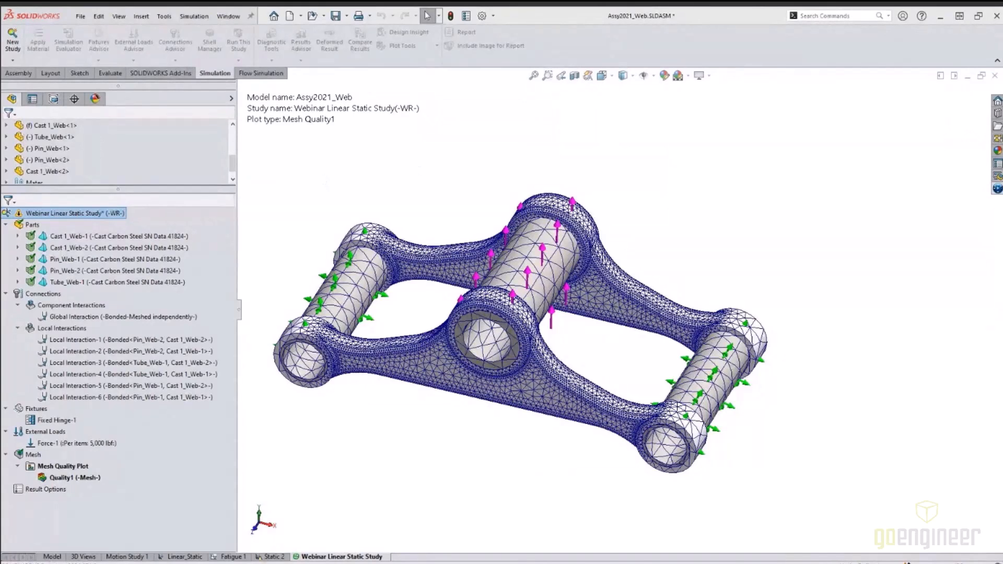
{"action": "left_click", "coordinate": [570, 282]}
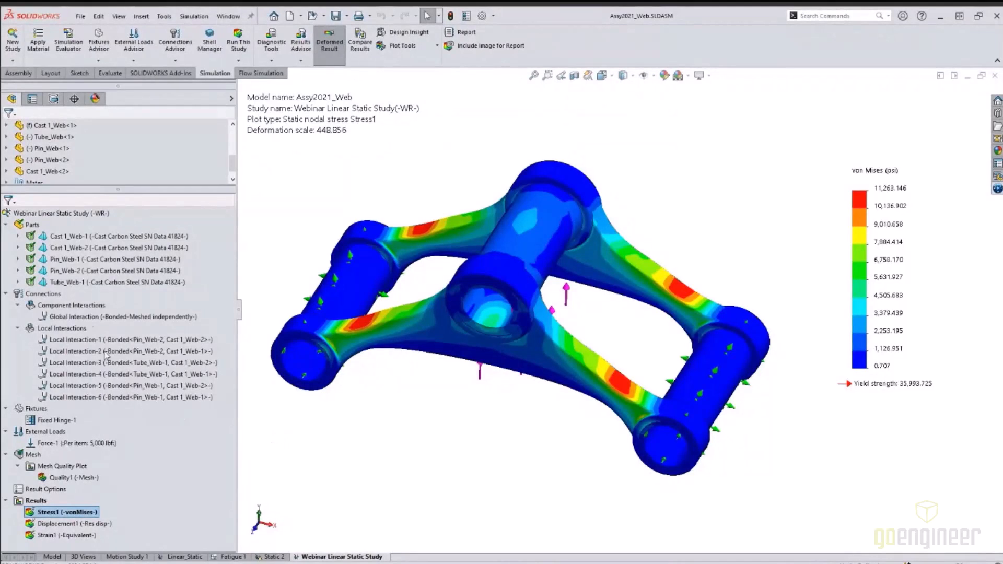
Collapse the study tree down to the expanded Results folder and hide all load and fixture symbols on the model
{"action": "key", "text": "shift+c"}
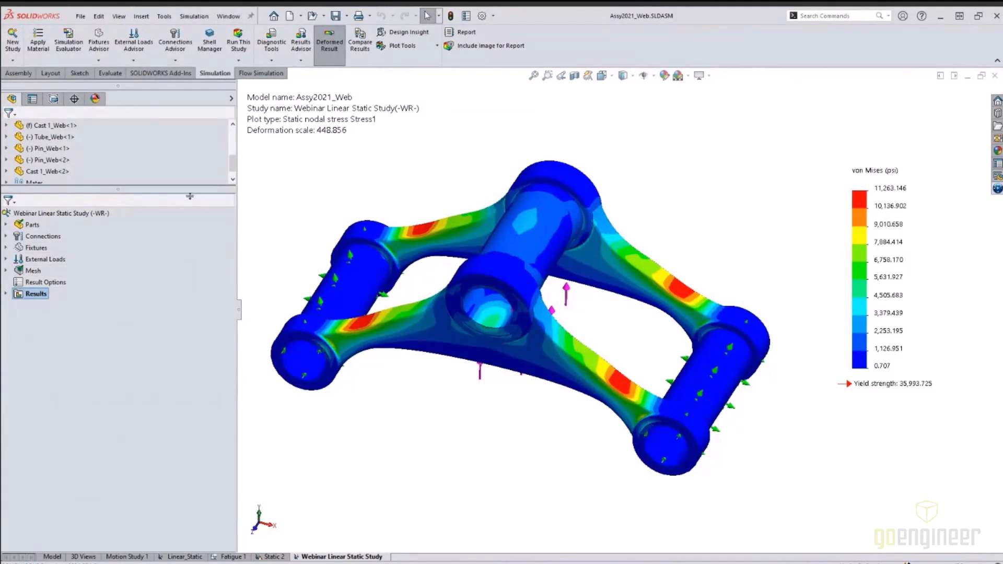
{"action": "left_click", "coordinate": [6, 293]}
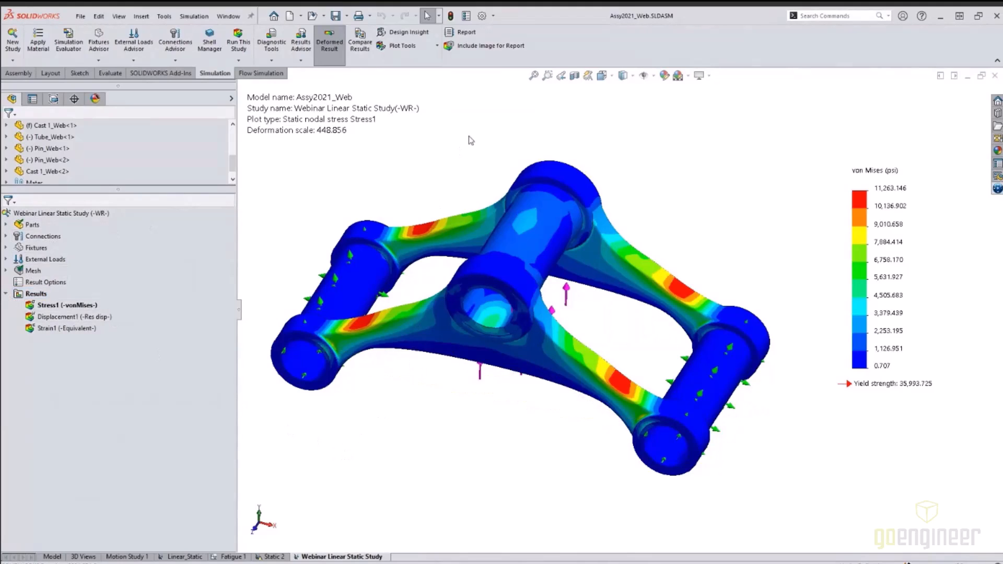
{"action": "left_click", "coordinate": [645, 77]}
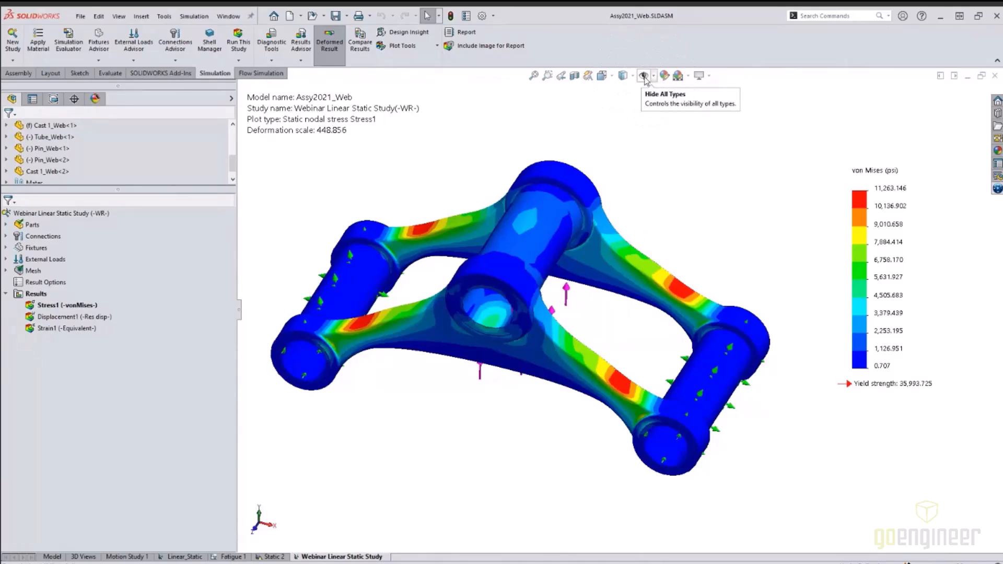
{"action": "middle_click_drag", "start_coordinate": [572, 385], "coordinate": [591, 390]}
{"action": "middle_click_drag", "start_coordinate": [620, 346], "coordinate": [609, 329]}
{"action": "left_click", "coordinate": [645, 77]}
{"action": "left_click", "coordinate": [645, 79]}
Examine the von Mises stress plot against its legend and display the resultant displacement plot
{"action": "middle_click_drag", "start_coordinate": [474, 507], "coordinate": [480, 470]}
{"action": "scroll", "coordinate": [583, 204], "scroll_direction": "down", "scroll_amount": 1}
{"action": "scroll", "coordinate": [576, 280], "scroll_direction": "up", "scroll_amount": 1}
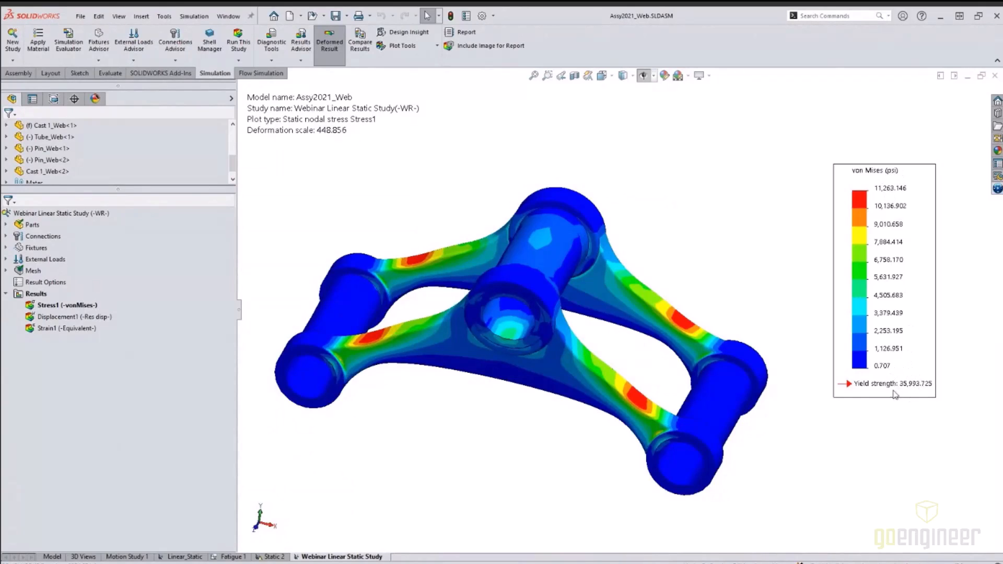
{"action": "double_click", "coordinate": [78, 320]}
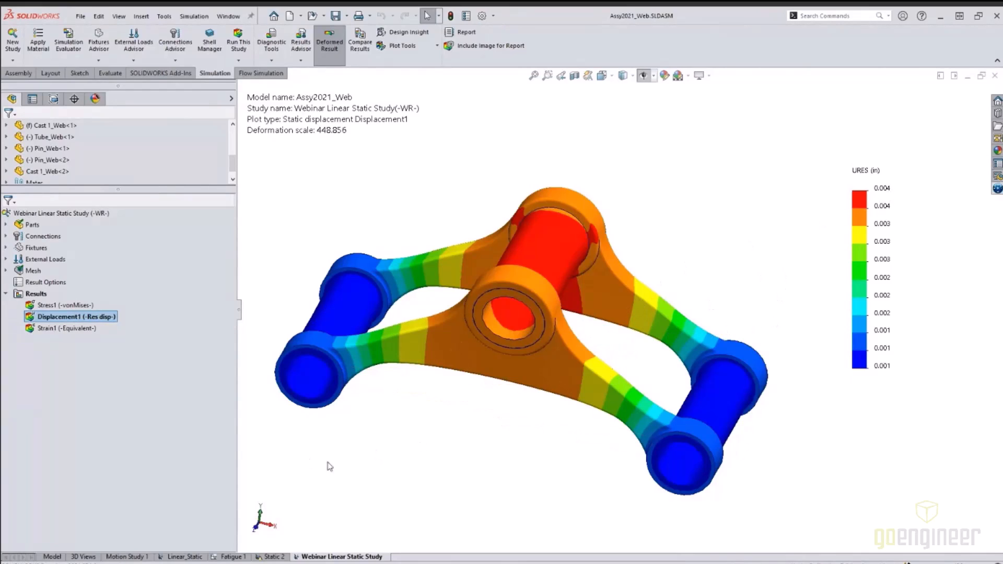
Define a P1: 1st Principal Stress plot in psi with automatic deformed shape, keeping the plot definition open
{"action": "left_click", "coordinate": [40, 295]}
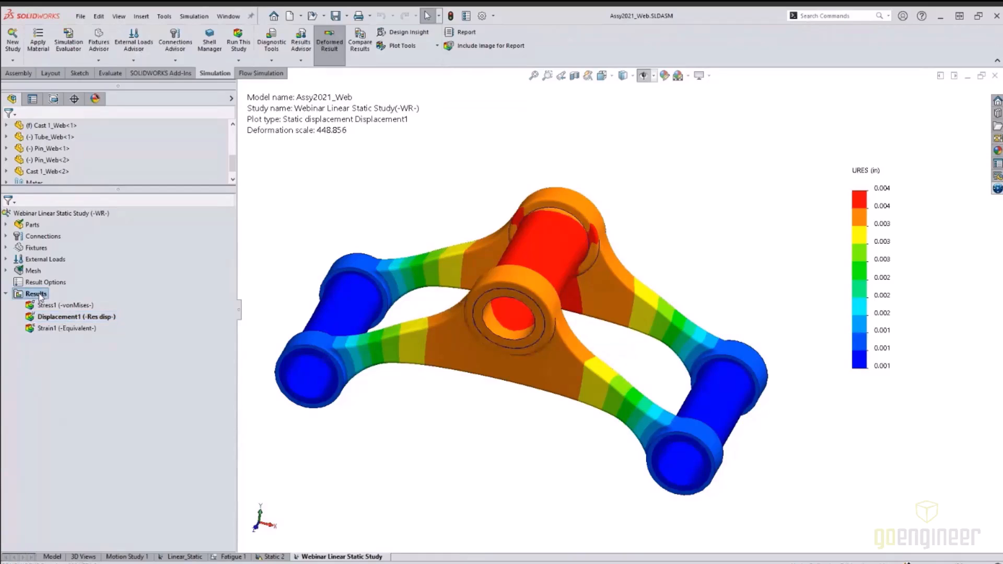
{"action": "right_click", "coordinate": [41, 296]}
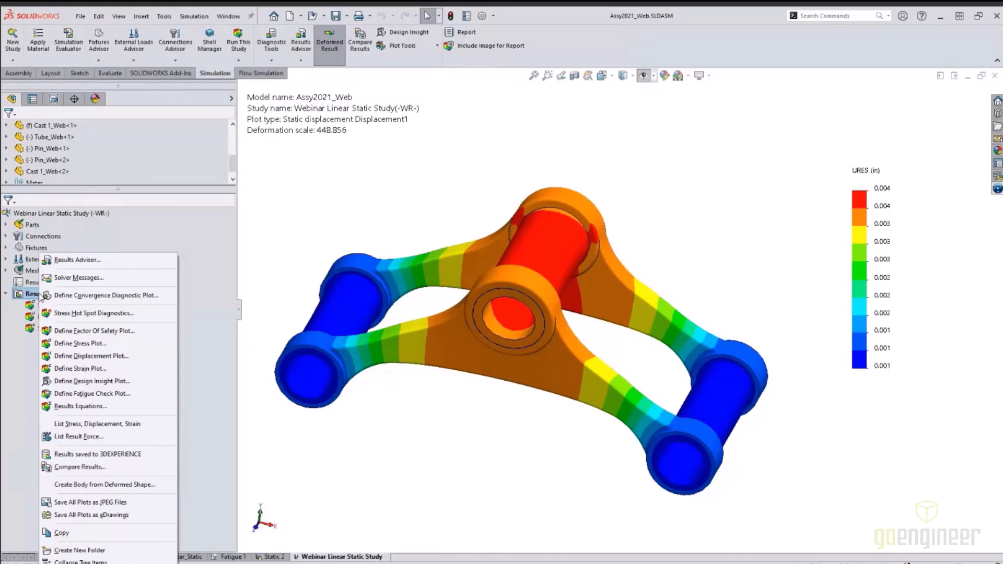
{"action": "left_click", "coordinate": [77, 345]}
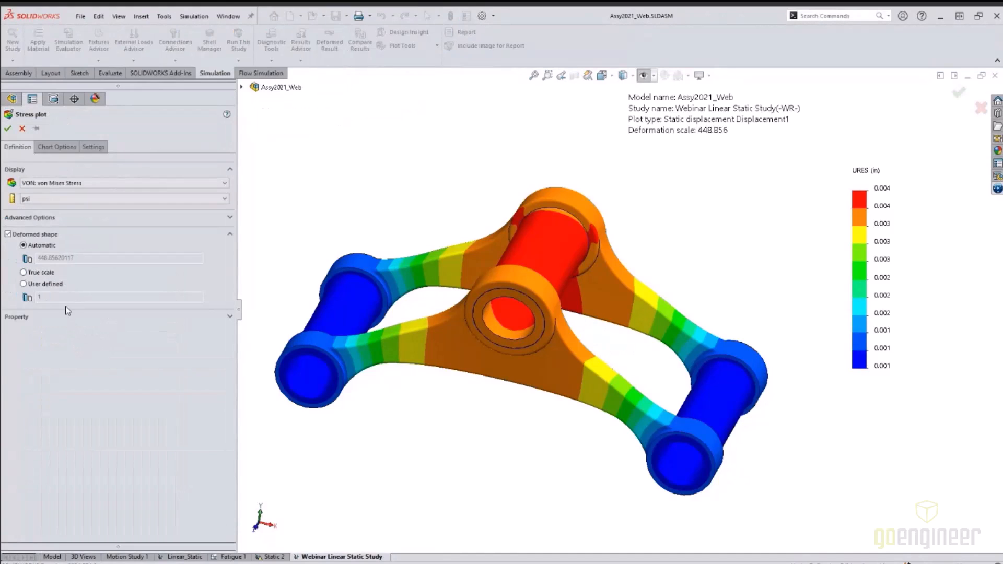
{"action": "left_click", "coordinate": [85, 184]}
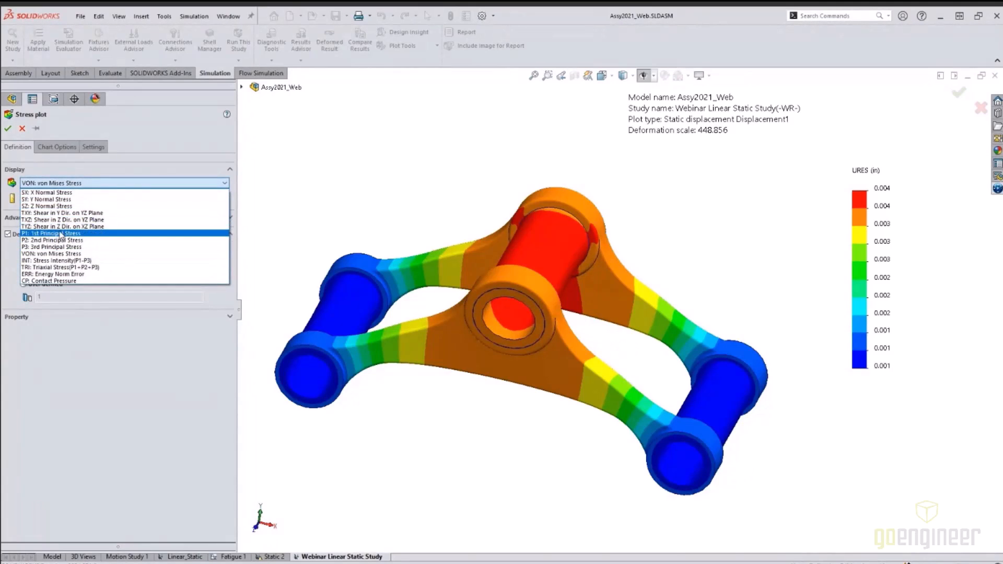
{"action": "left_click", "coordinate": [56, 234]}
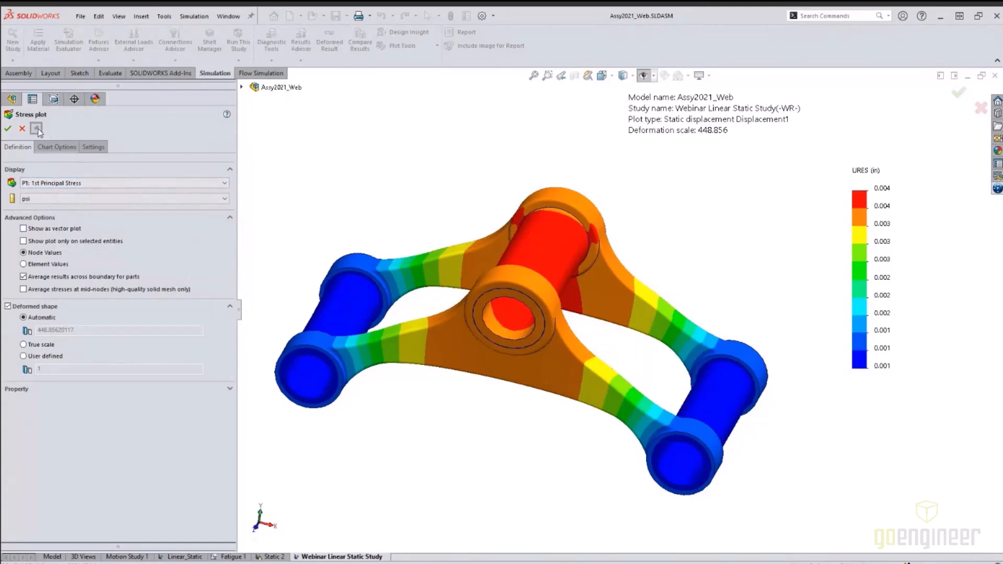
{"action": "left_click", "coordinate": [9, 129]}
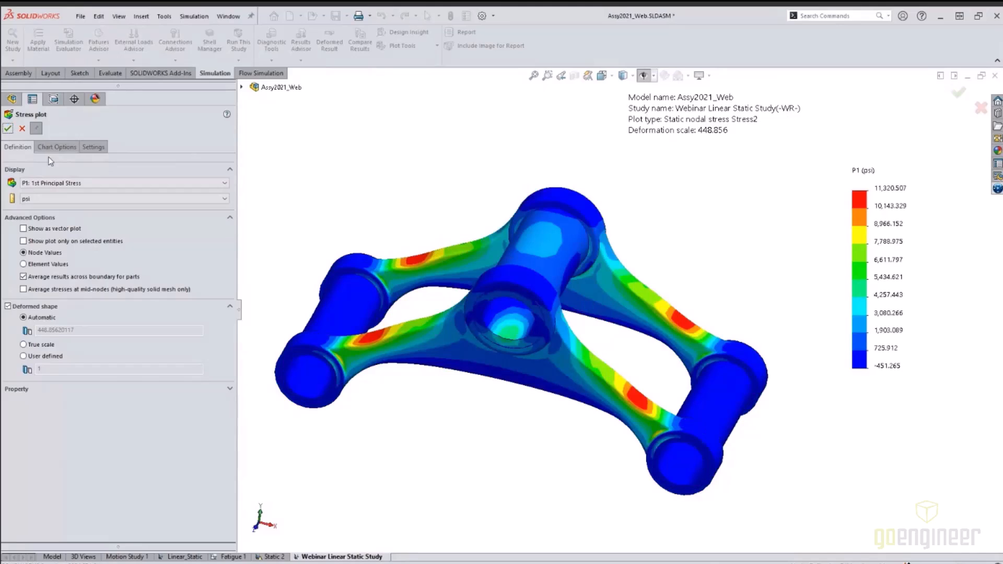
Add a second stress plot showing INT: Stress Intensity (P1-P3) in psi and finish the plot definition
{"action": "left_click", "coordinate": [83, 184]}
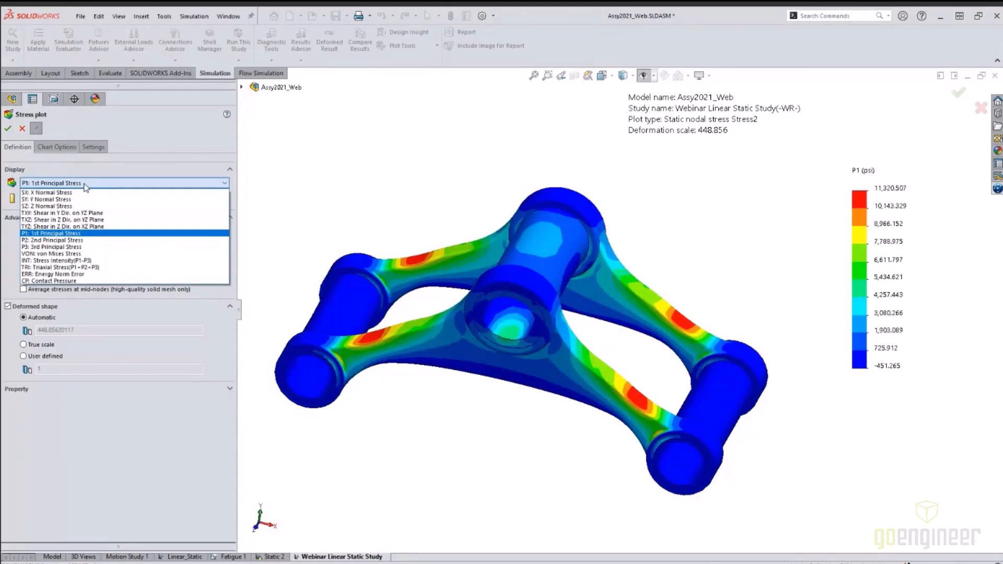
{"action": "left_click", "coordinate": [84, 260]}
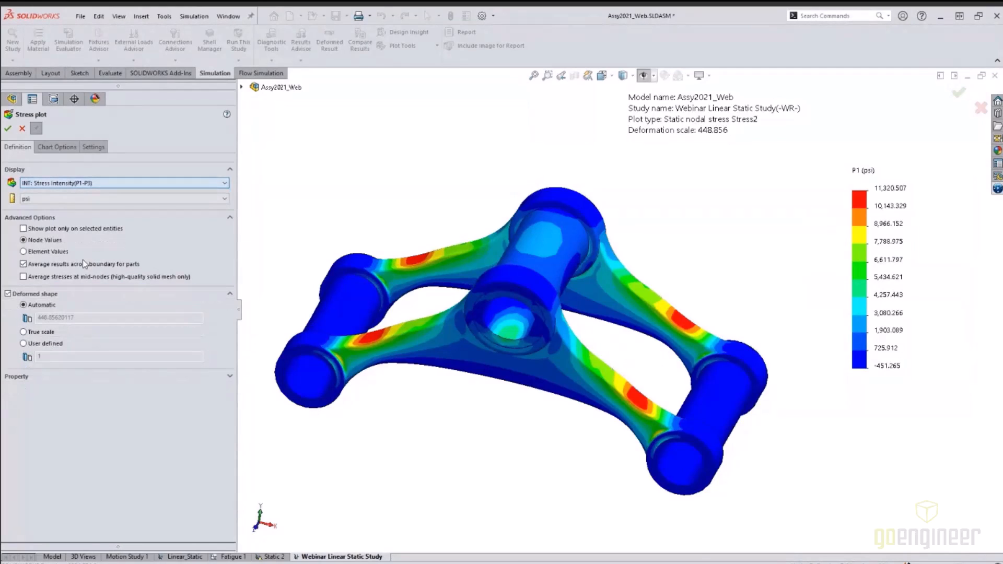
{"action": "left_click", "coordinate": [8, 128]}
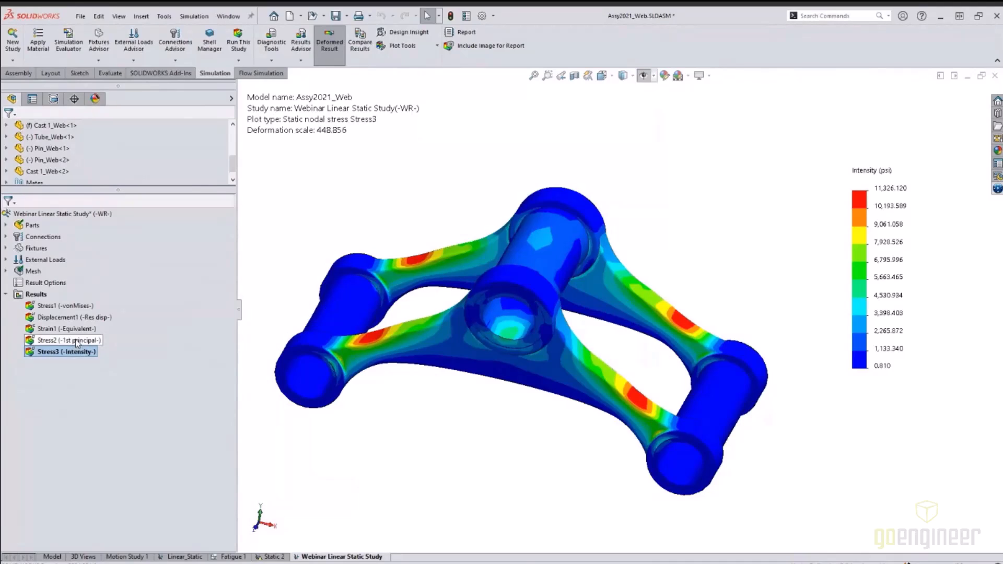
Compare the von Mises, 1st principal and stress intensity plots of the linkage in turn
{"action": "left_click", "coordinate": [75, 306]}
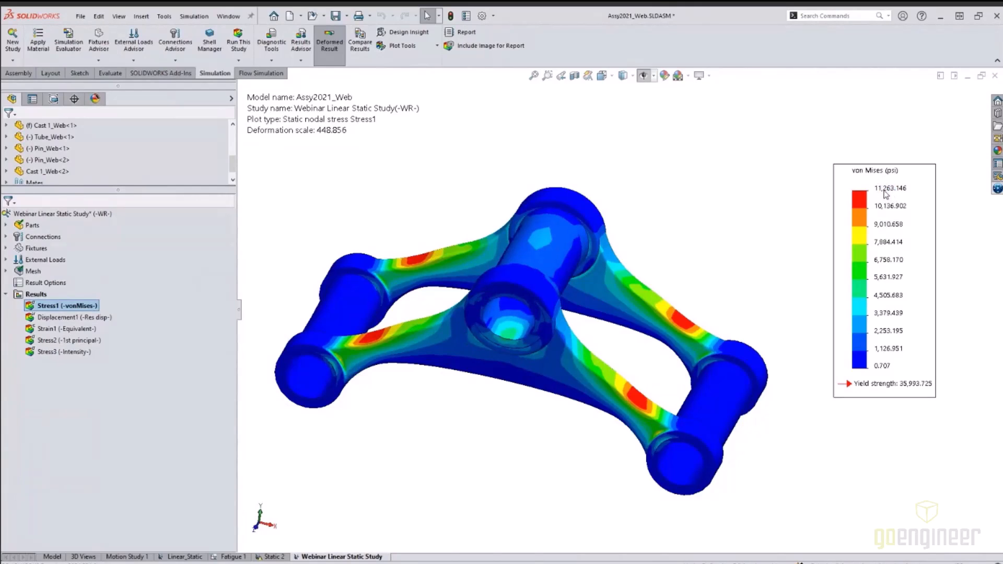
{"action": "double_click", "coordinate": [90, 342]}
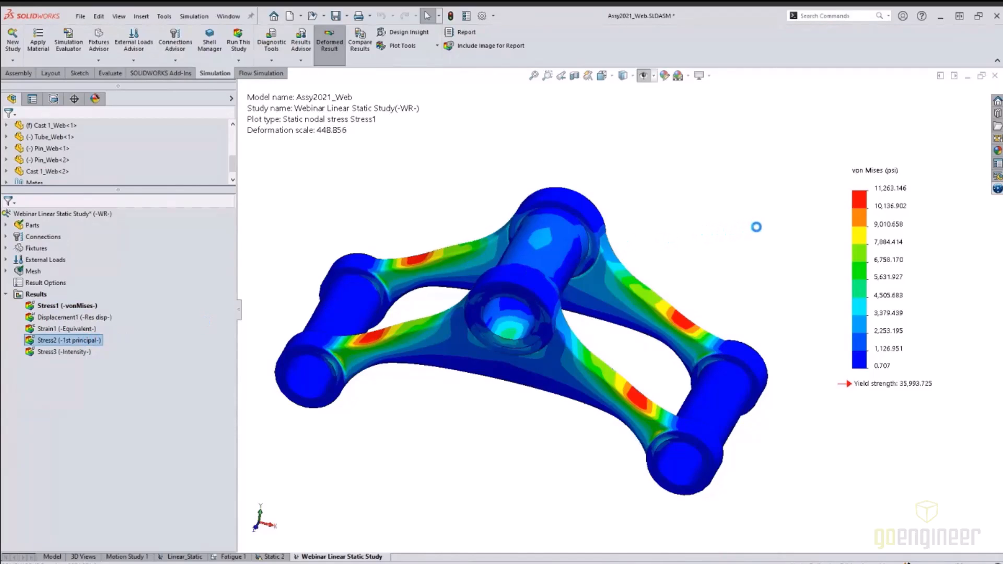
{"action": "left_click", "coordinate": [55, 352]}
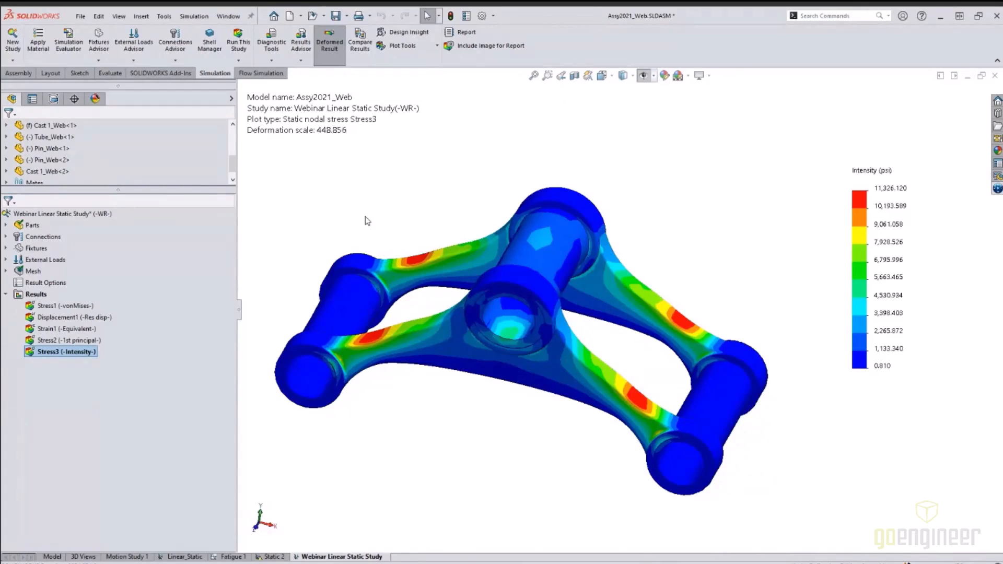
Create a fatigue study named Webinar Fatigue Study using constant amplitude events with defined cycles
{"action": "left_click", "coordinate": [228, 78]}
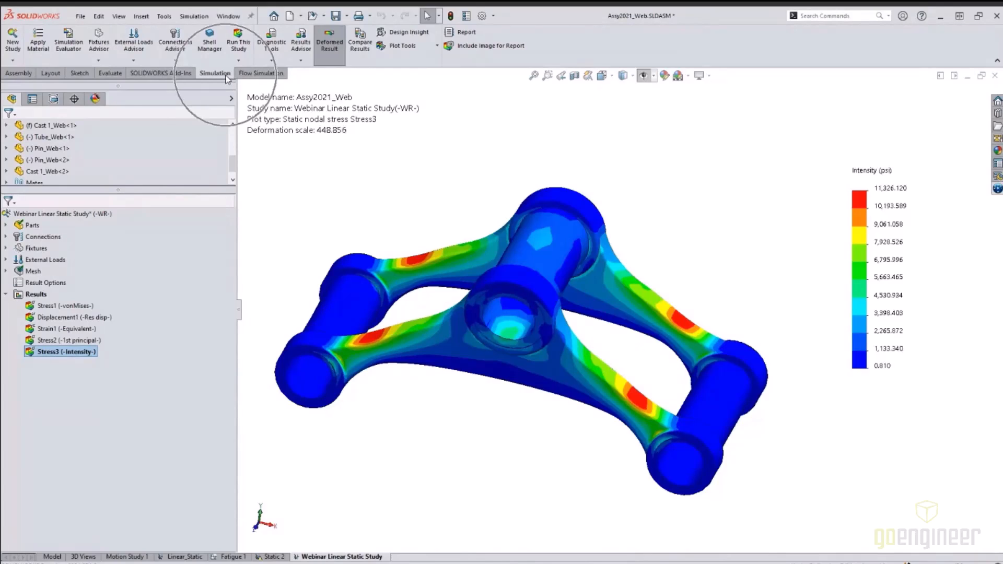
{"action": "left_click", "coordinate": [15, 45]}
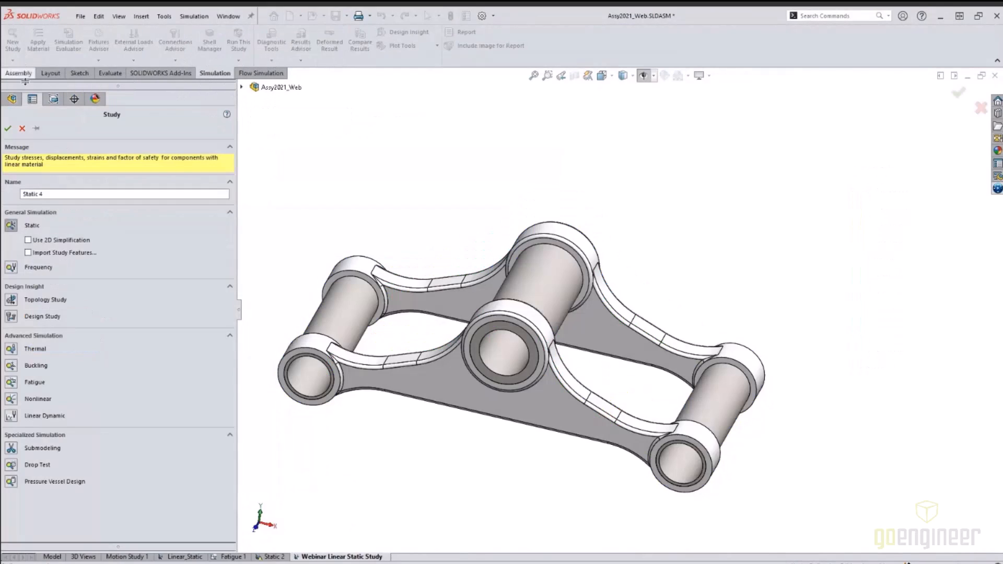
{"action": "left_click", "coordinate": [10, 382]}
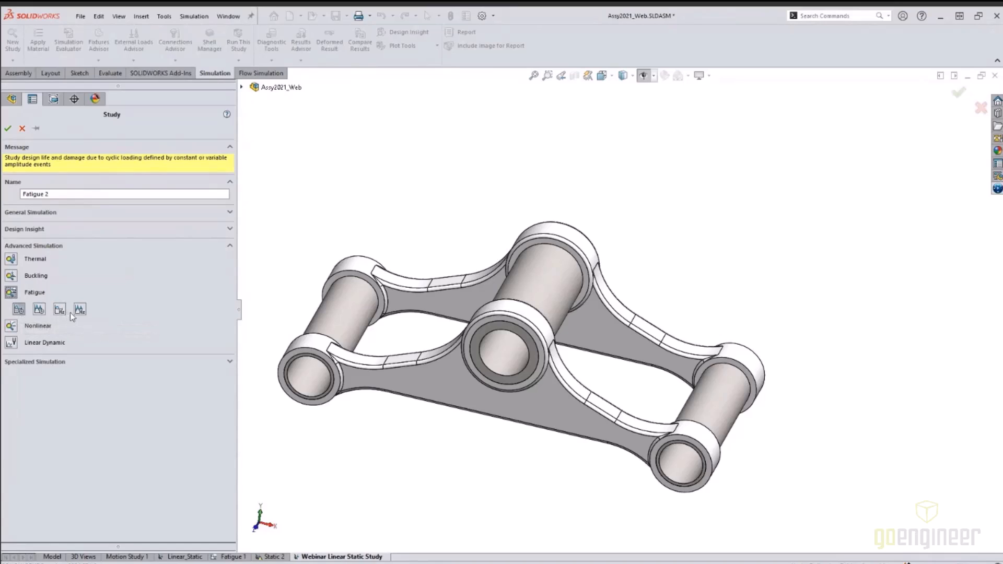
{"action": "left_click", "coordinate": [18, 310]}
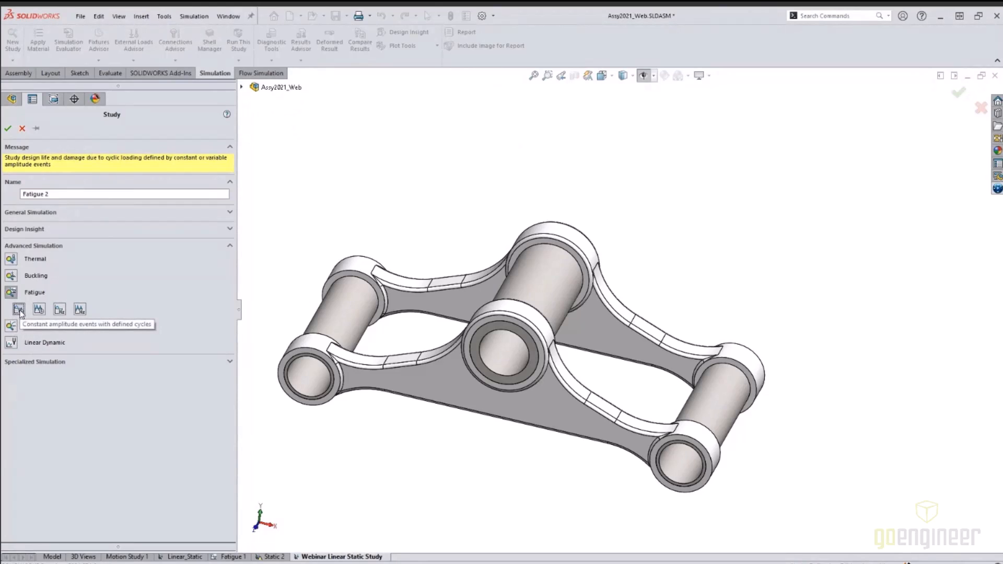
{"action": "left_click", "coordinate": [56, 194]}
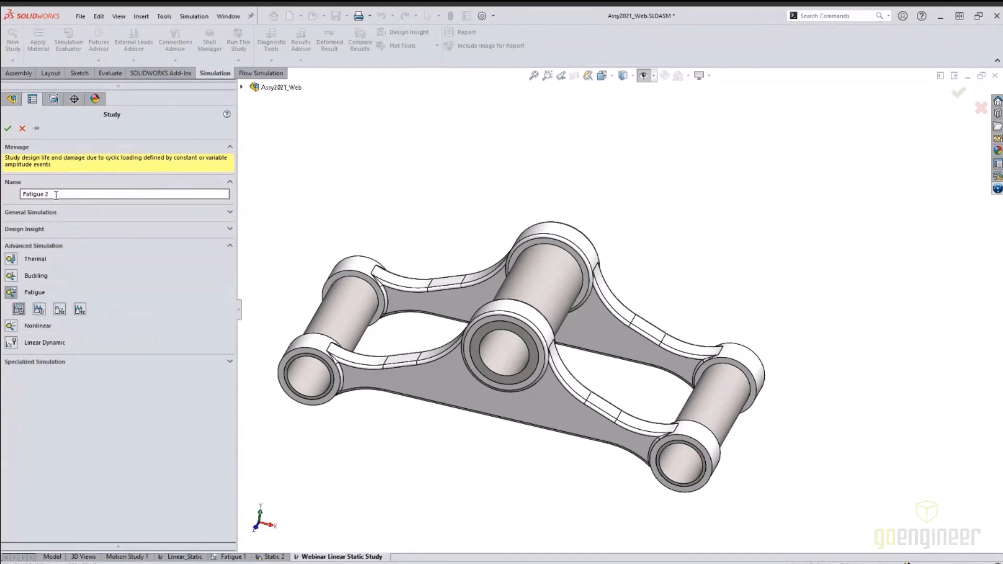
{"action": "key", "text": "BackSpace"}
{"action": "key", "text": "BackSpace"}
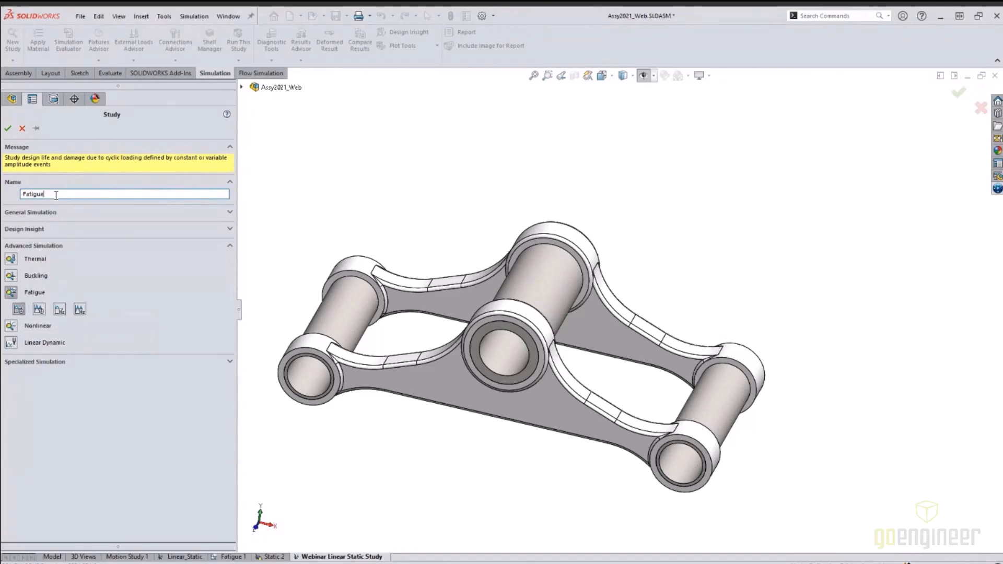
{"action": "type", "text": "Webinar"}
{"action": "type", "text": "Study"}
{"action": "left_click", "coordinate": [8, 129]}
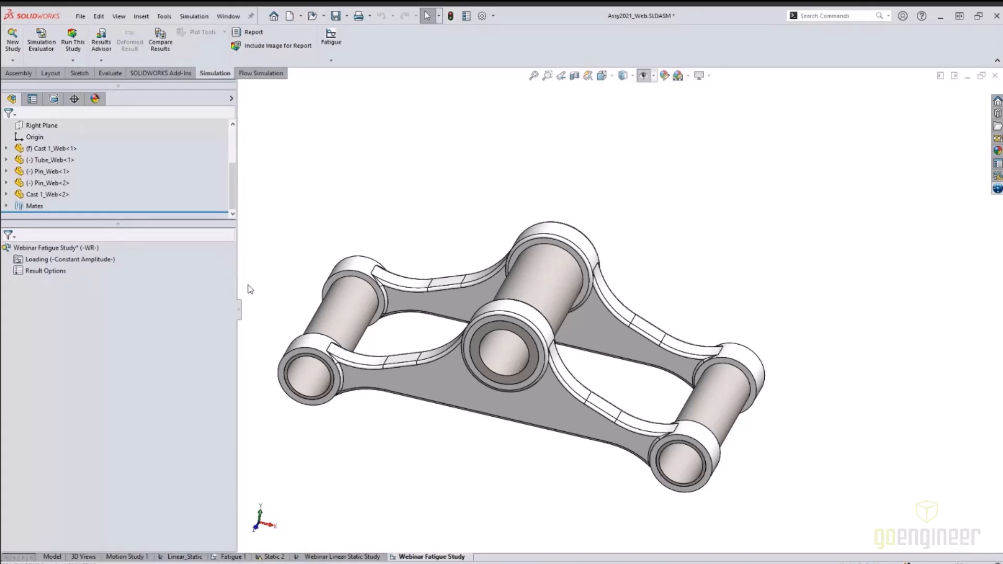
Review the fatigue study's properties for event interaction, alternating stress and mean stress correction, leaving them unedited
{"action": "right_click", "coordinate": [80, 250]}
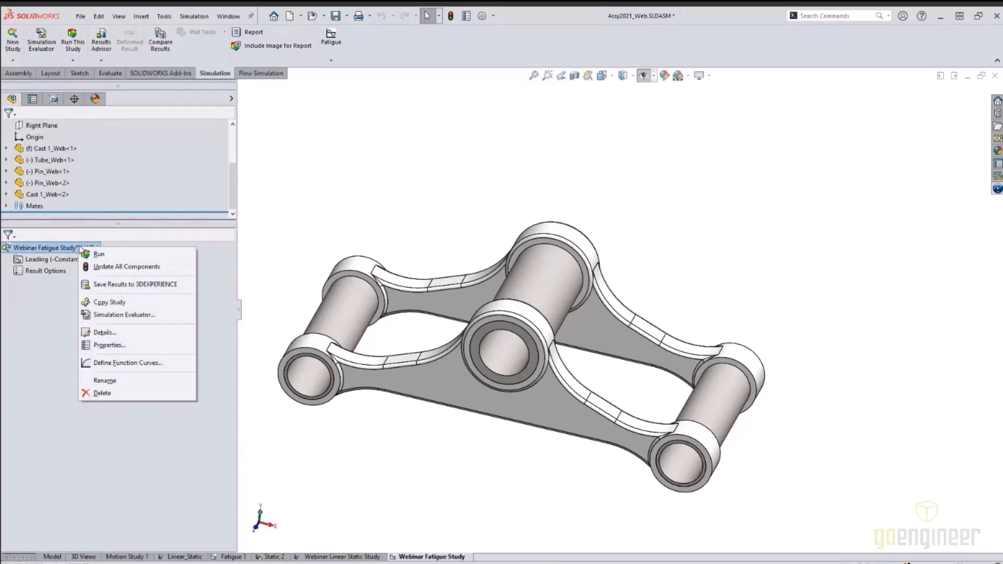
{"action": "left_click", "coordinate": [110, 345]}
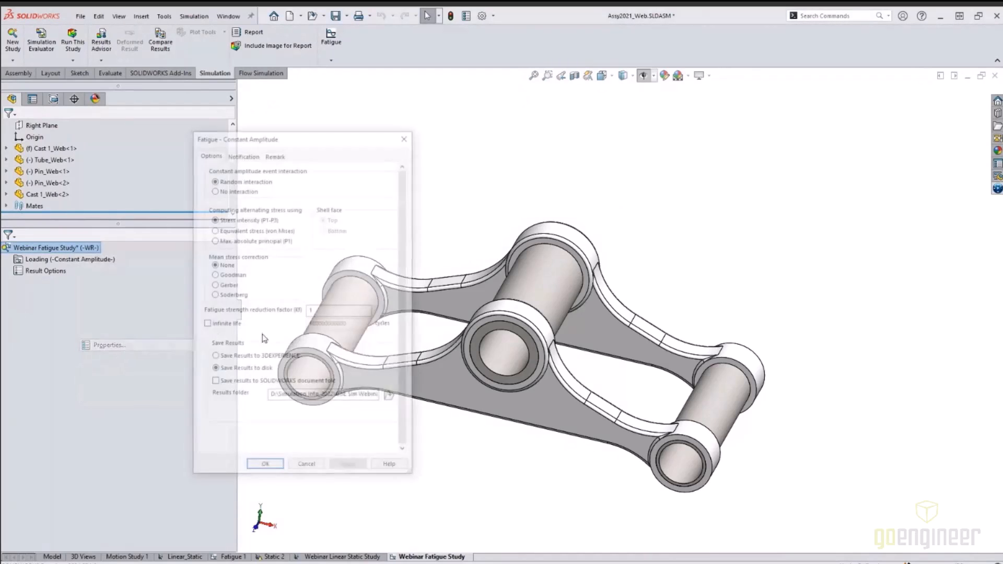
{"action": "left_click_drag", "start_coordinate": [353, 138], "coordinate": [613, 124]}
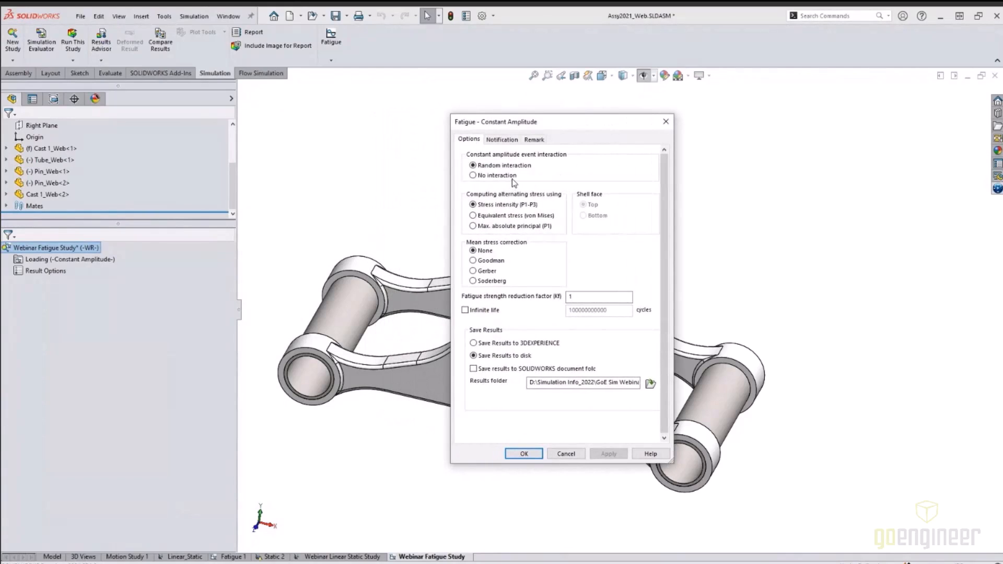
{"action": "left_click", "coordinate": [666, 122]}
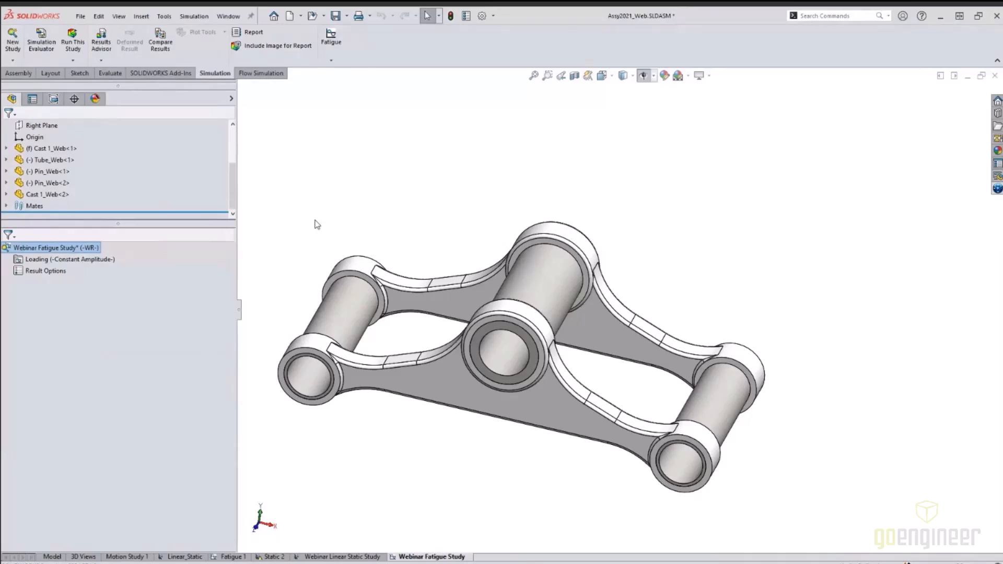
Add a constant amplitude loading event with 1000000 cycles and Fully Reversed (LR=-1) loading to the fatigue study
{"action": "right_click", "coordinate": [58, 261]}
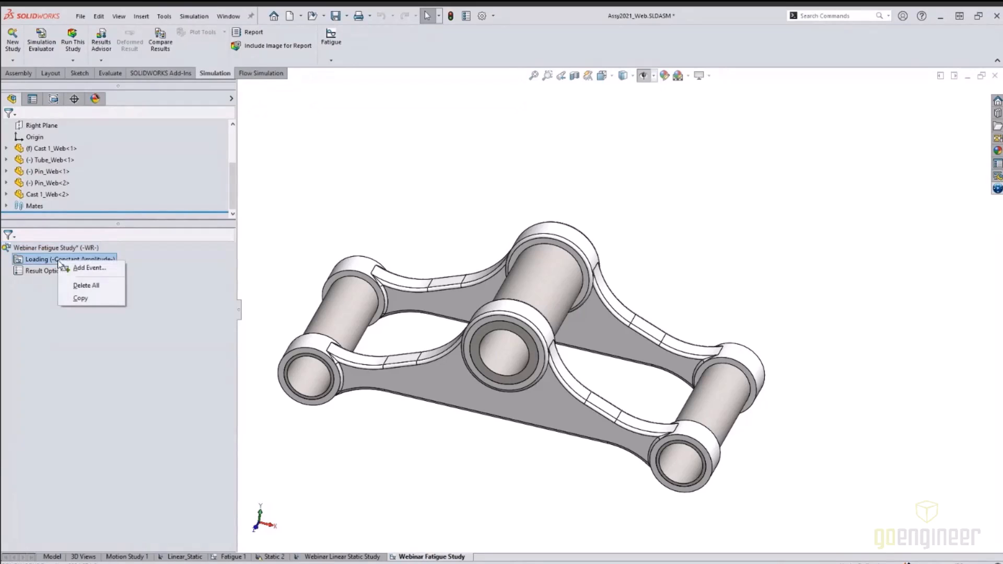
{"action": "left_click", "coordinate": [85, 268]}
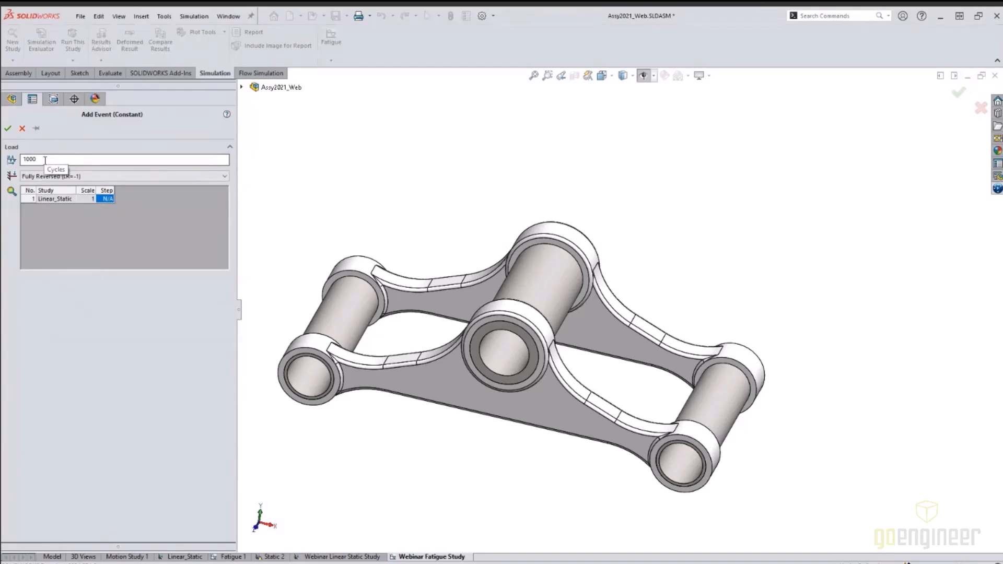
{"action": "left_click_drag", "start_coordinate": [45, 160], "coordinate": [16, 162]}
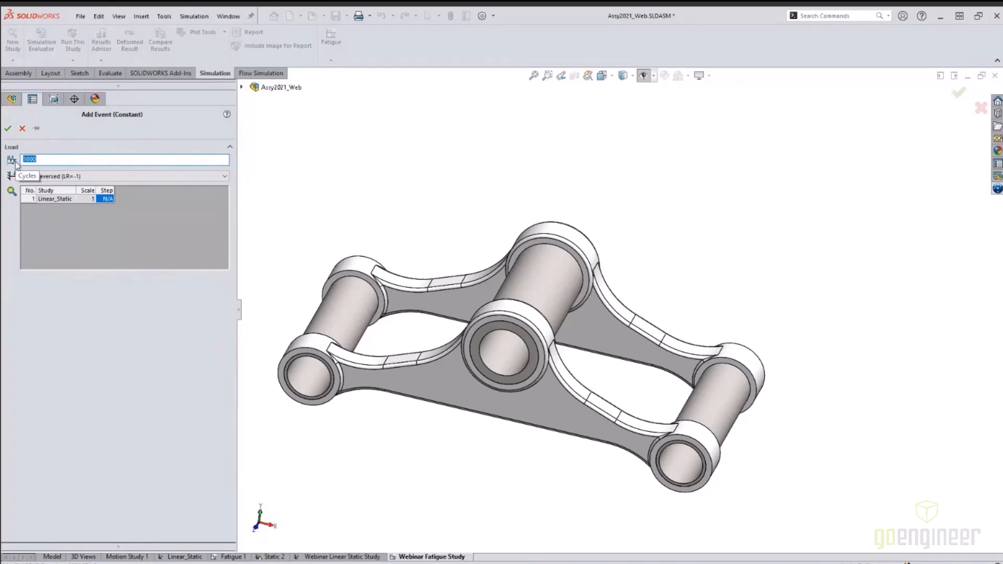
{"action": "type", "text": "1"}
{"action": "type", "text": "e6"}
{"action": "left_click", "coordinate": [88, 178]}
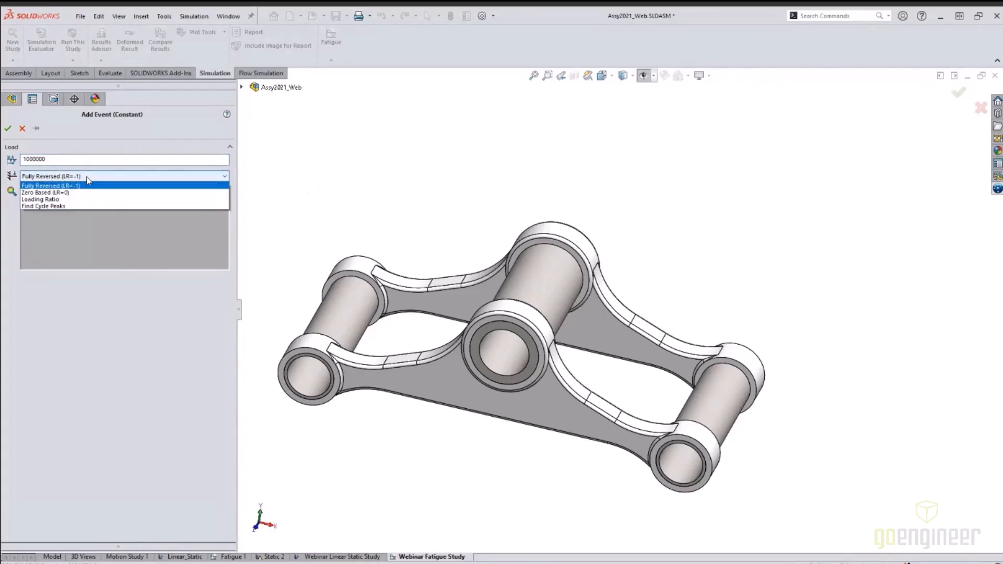
{"action": "left_click", "coordinate": [51, 185]}
Associate the event with Webinar Linear Static Study at scale 1, widen the study column, and accept the event
{"action": "left_click", "coordinate": [54, 199]}
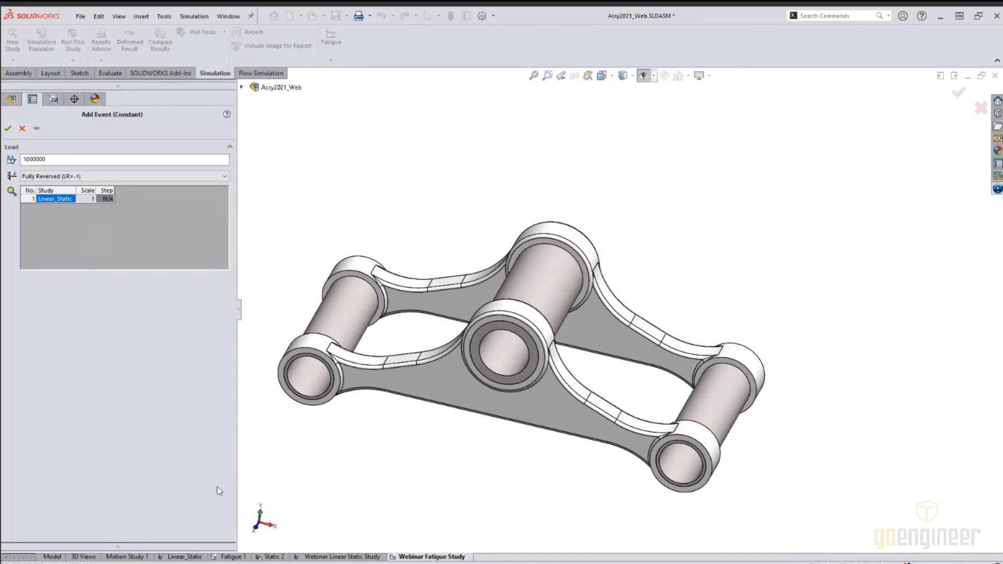
{"action": "left_click", "coordinate": [64, 199]}
{"action": "left_click", "coordinate": [72, 199]}
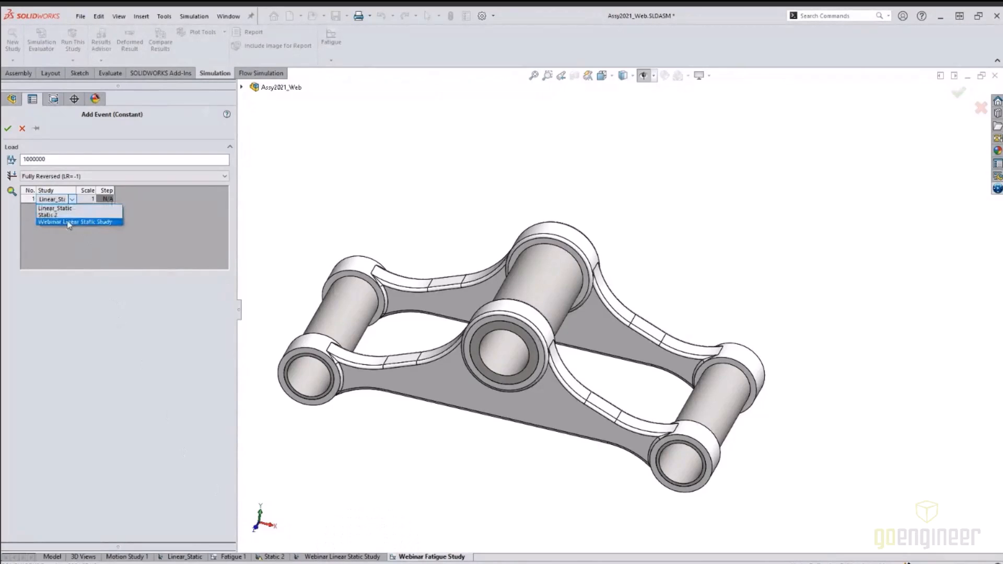
{"action": "left_click", "coordinate": [68, 222]}
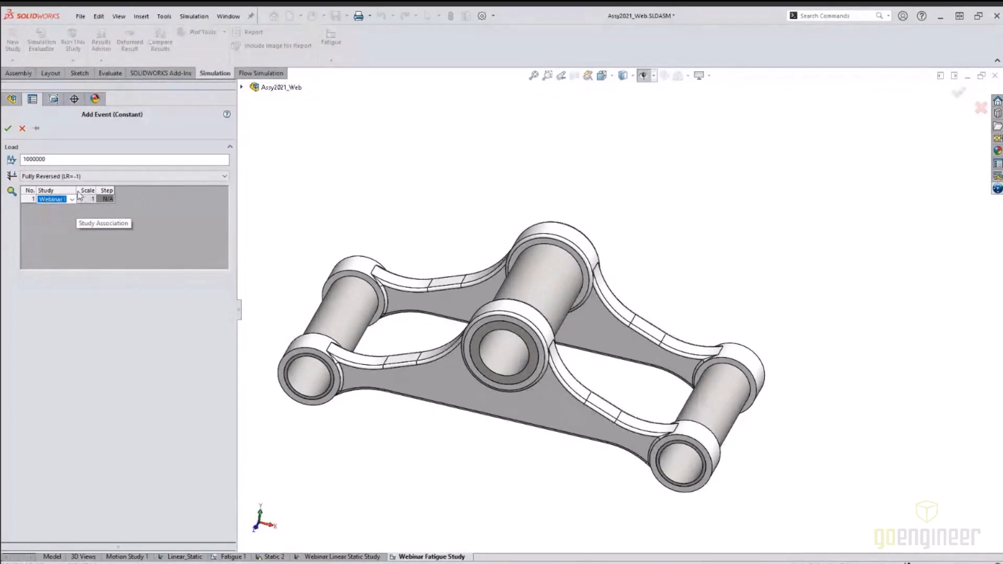
{"action": "left_click_drag", "start_coordinate": [77, 190], "coordinate": [116, 190]}
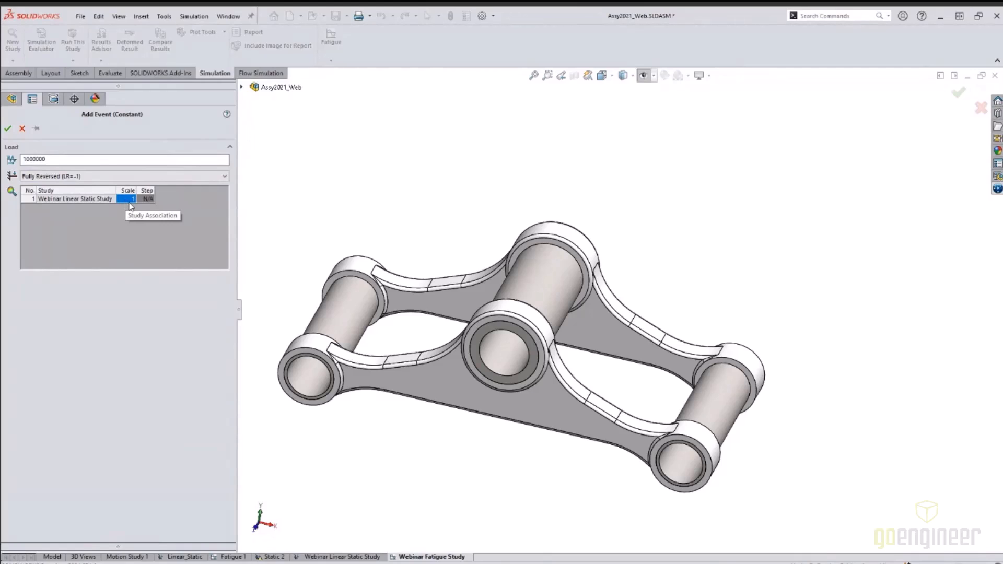
{"action": "left_click", "coordinate": [353, 557]}
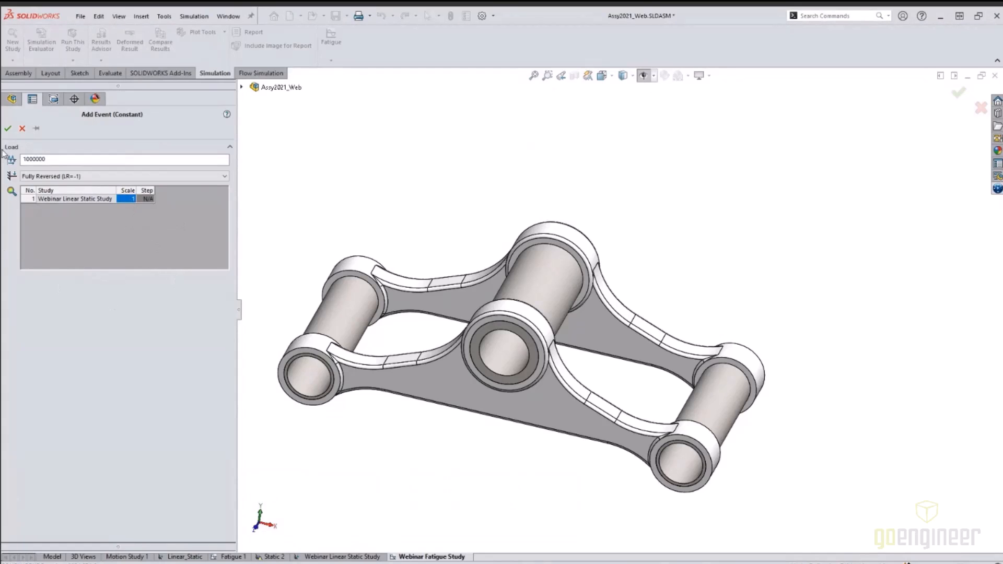
{"action": "left_click", "coordinate": [8, 130]}
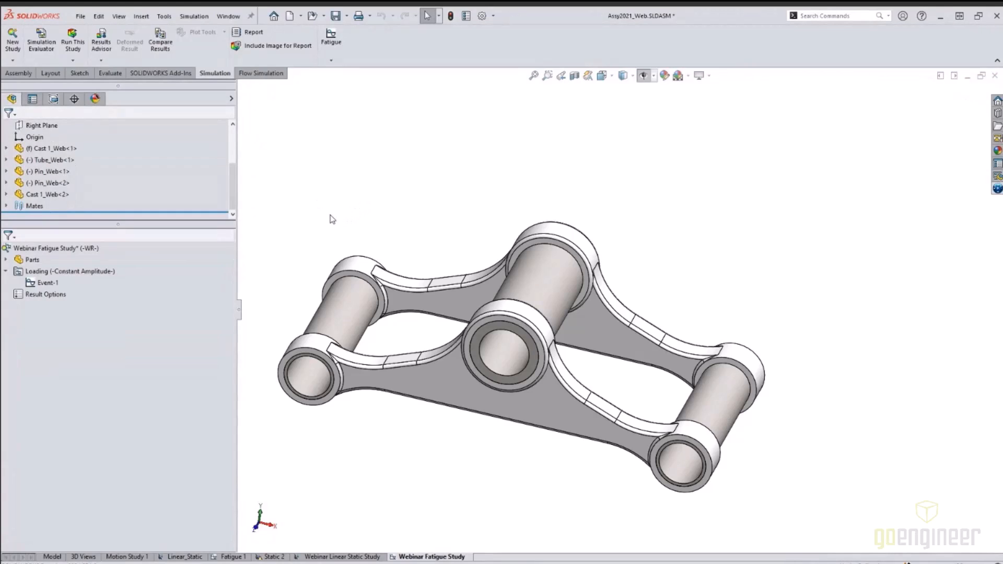
Open the fatigue S-N curve data for all bodies in the study's Parts folder
{"action": "left_click", "coordinate": [5, 259]}
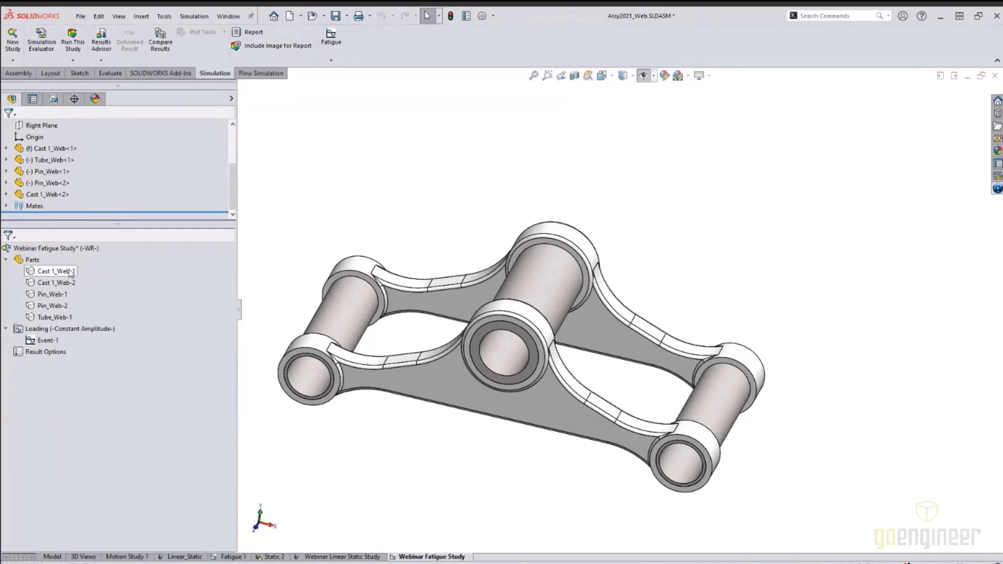
{"action": "right_click", "coordinate": [31, 262]}
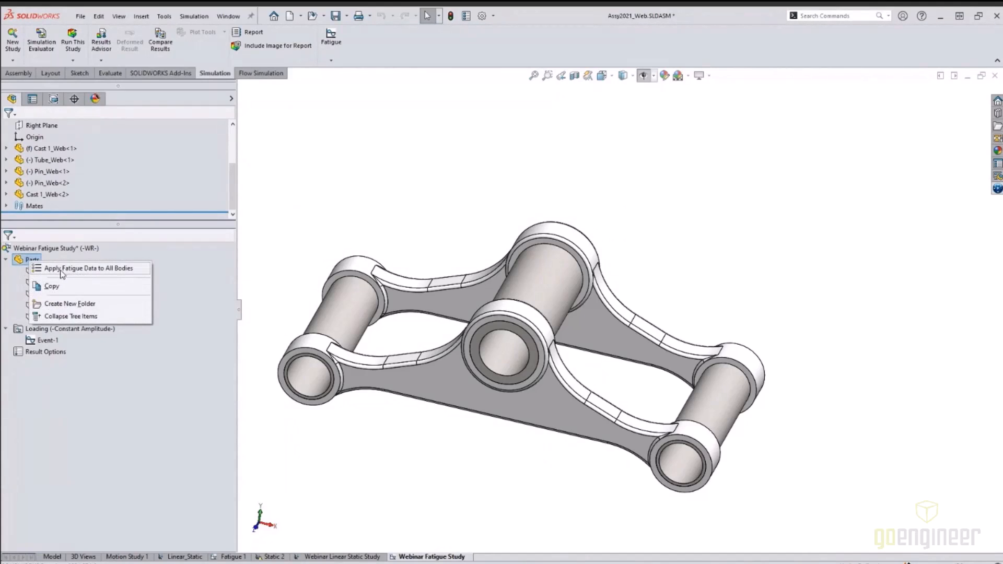
{"action": "left_click", "coordinate": [124, 272]}
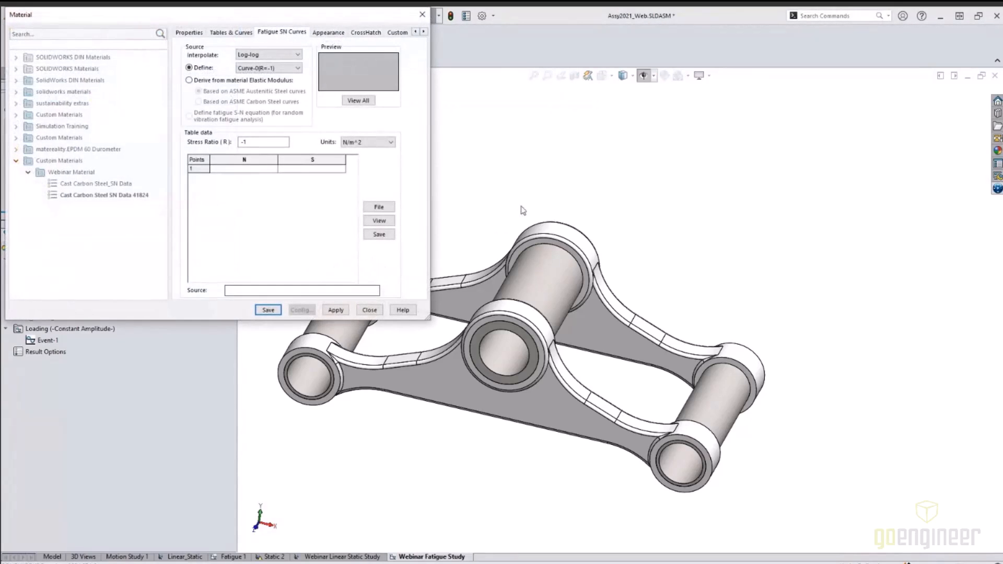
{"action": "left_click_drag", "start_coordinate": [376, 22], "coordinate": [669, 156]}
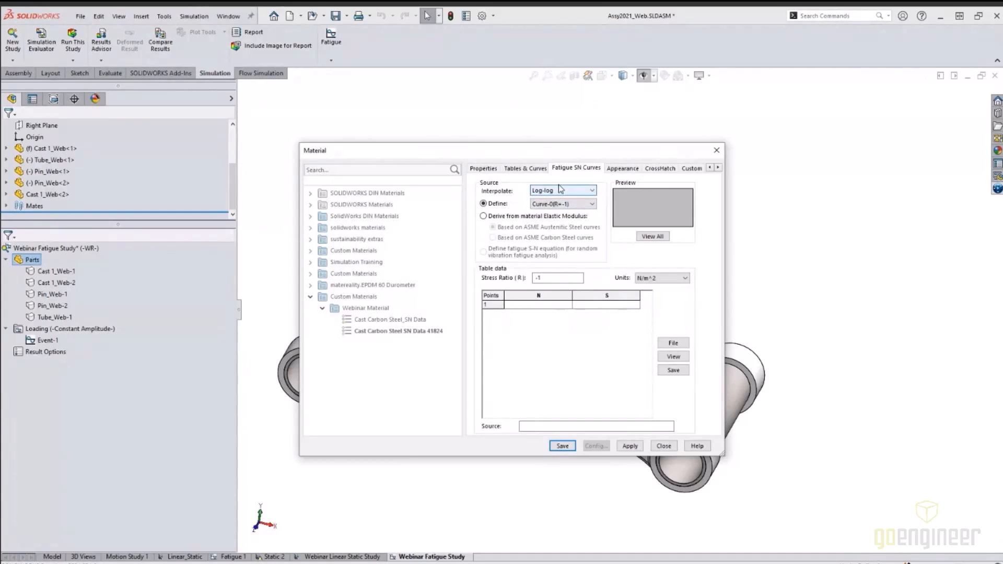
Check the interpolation and curve choices, keeping Log-log and Curve-0 (R=-1), and set the S-N table units to psi
{"action": "left_click", "coordinate": [538, 192]}
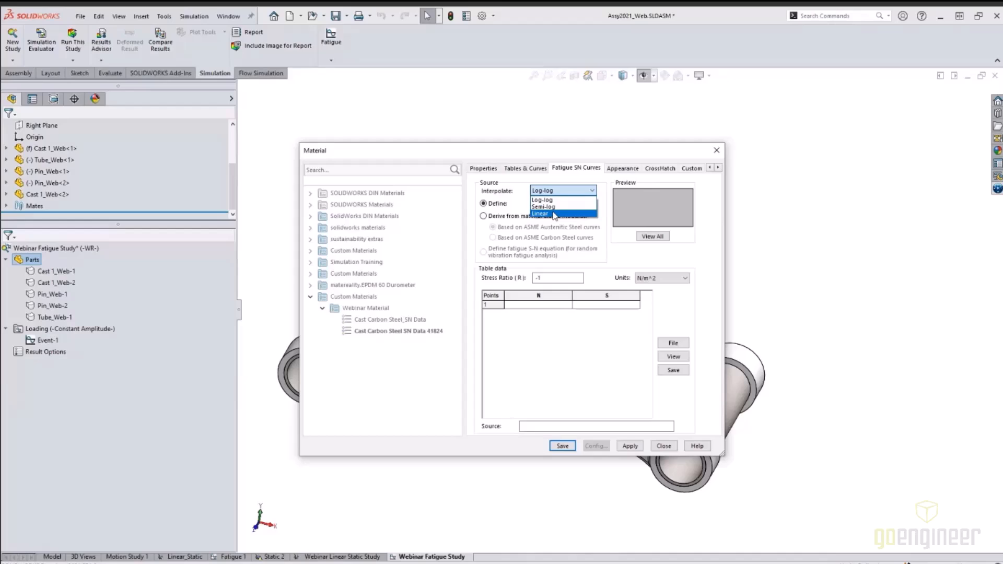
{"action": "left_click", "coordinate": [550, 190]}
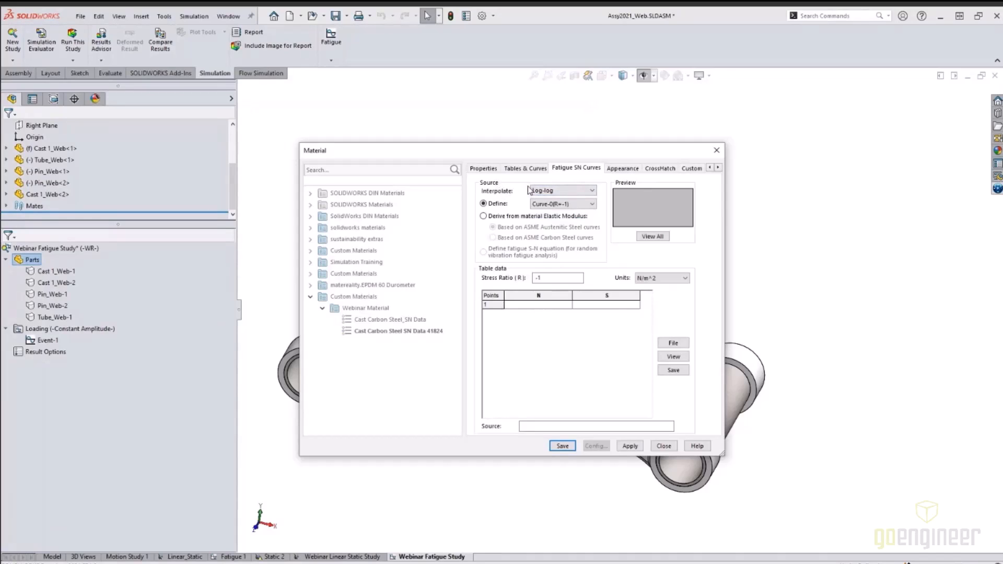
{"action": "left_click", "coordinate": [583, 205]}
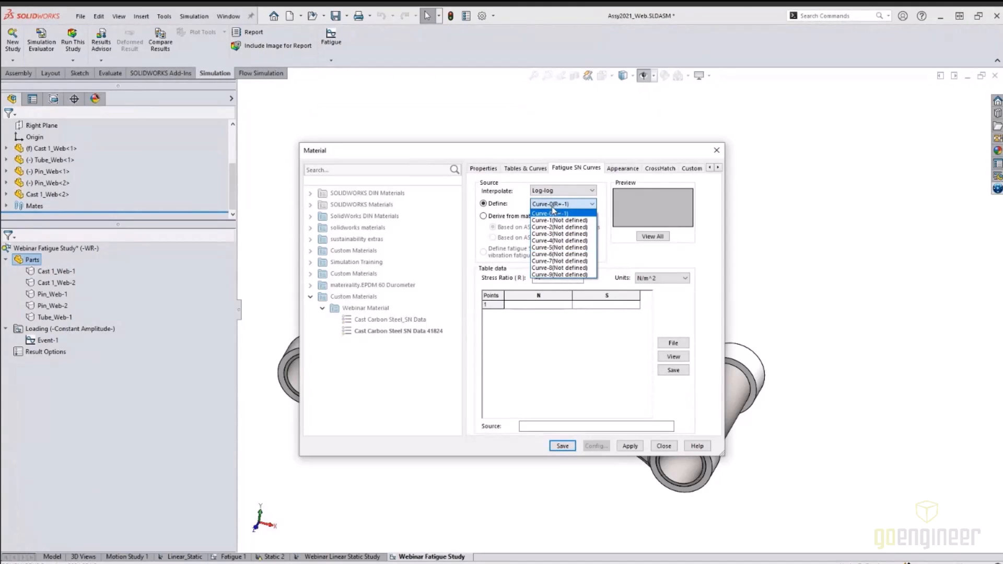
{"action": "left_click", "coordinate": [559, 205]}
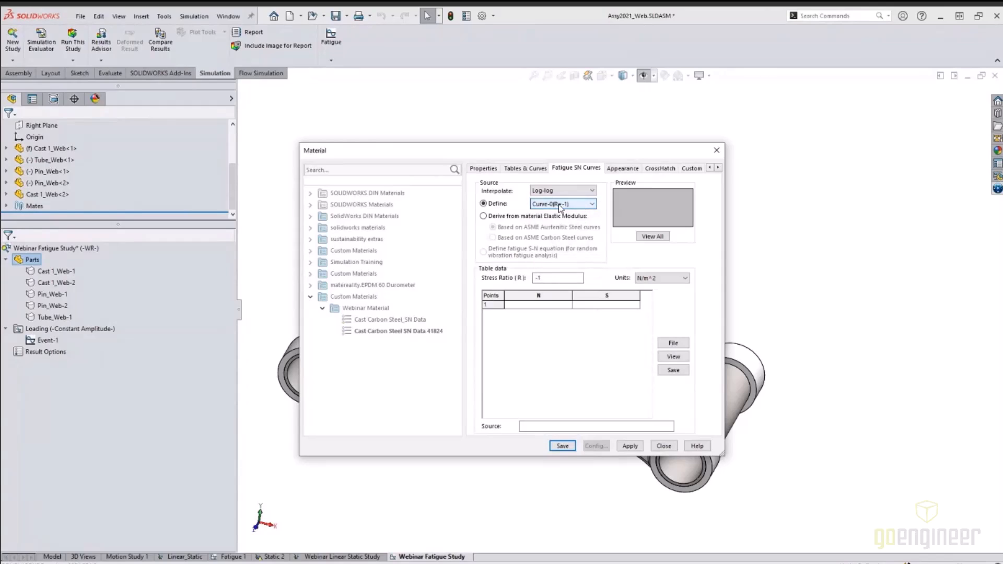
{"action": "left_click", "coordinate": [548, 277]}
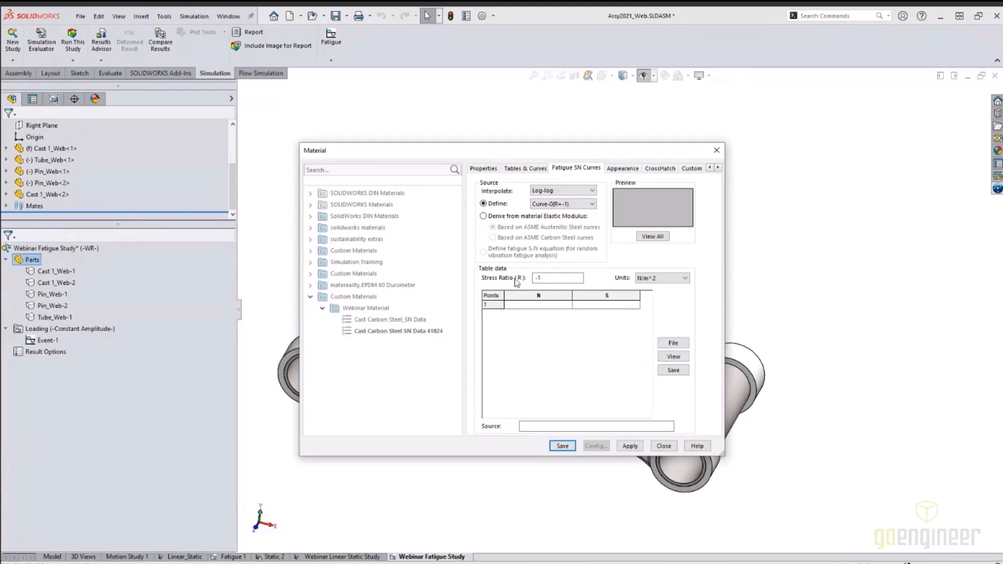
{"action": "left_click", "coordinate": [662, 278]}
{"action": "left_click", "coordinate": [655, 297]}
Preview the ASME austenitic and carbon steel curves derived from the elastic modulus, and return to the manually defined Curve-0
{"action": "left_click", "coordinate": [484, 216]}
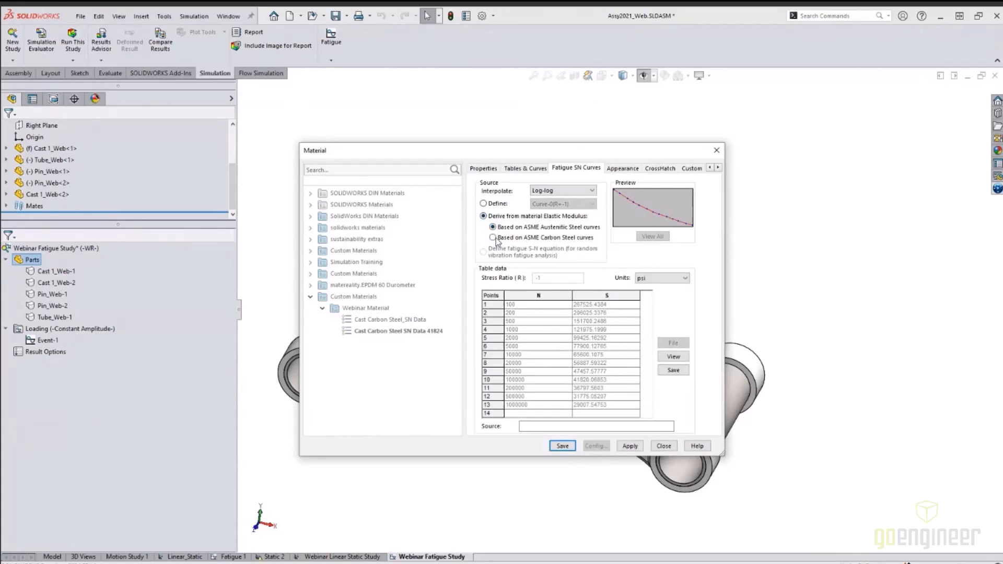
{"action": "left_click", "coordinate": [493, 238]}
{"action": "left_click", "coordinate": [493, 227]}
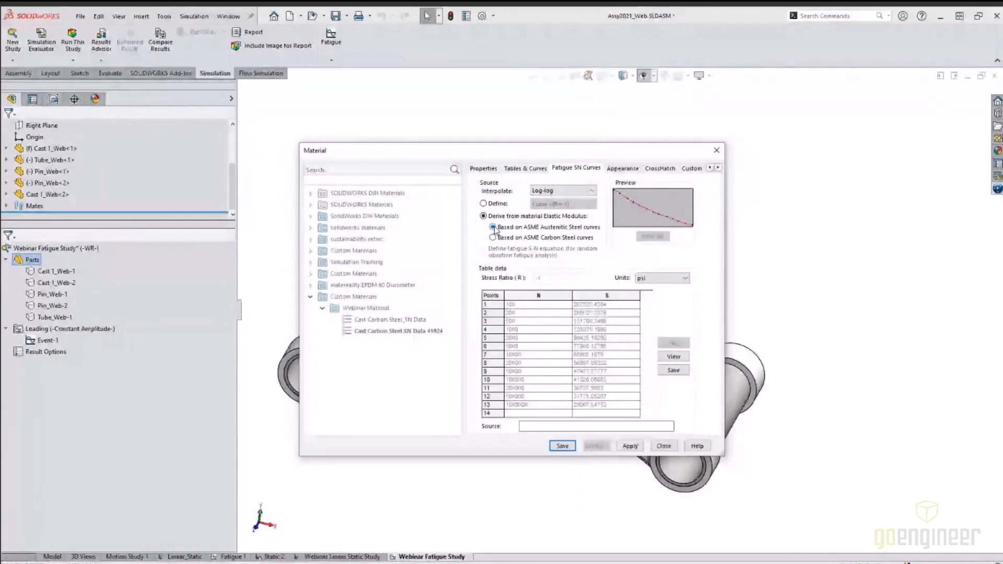
{"action": "left_click", "coordinate": [484, 204]}
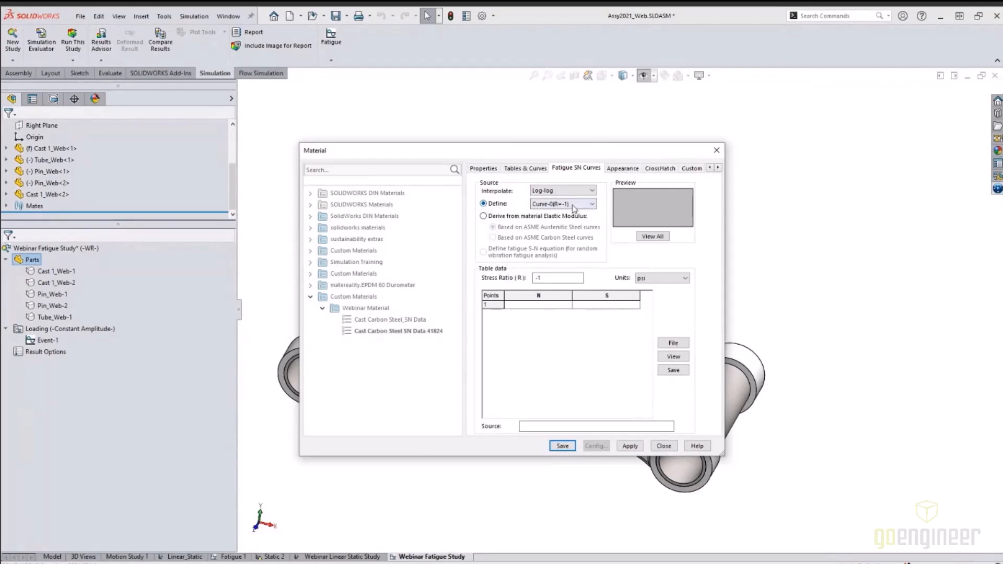
{"action": "left_click", "coordinate": [550, 206]}
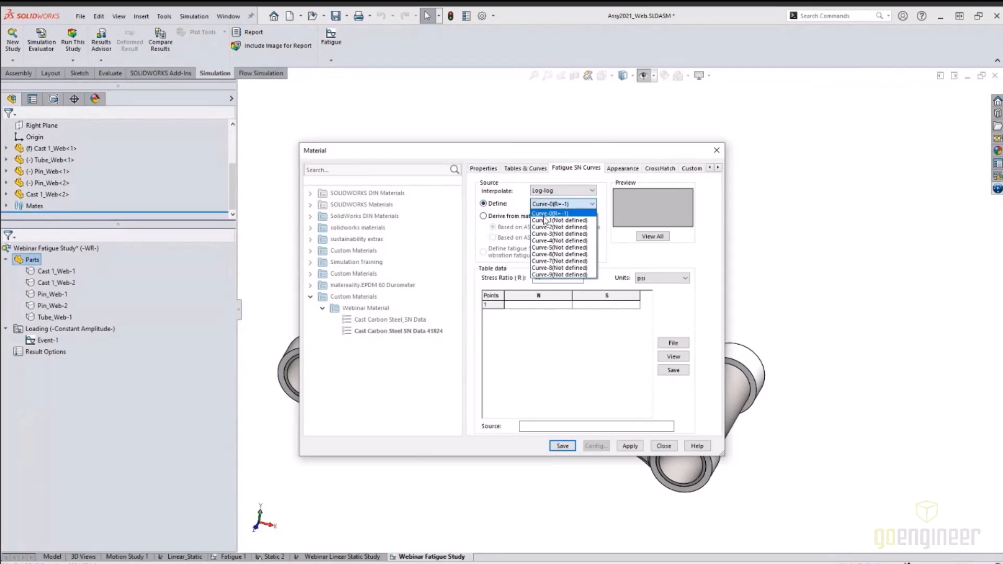
{"action": "left_click", "coordinate": [598, 210]}
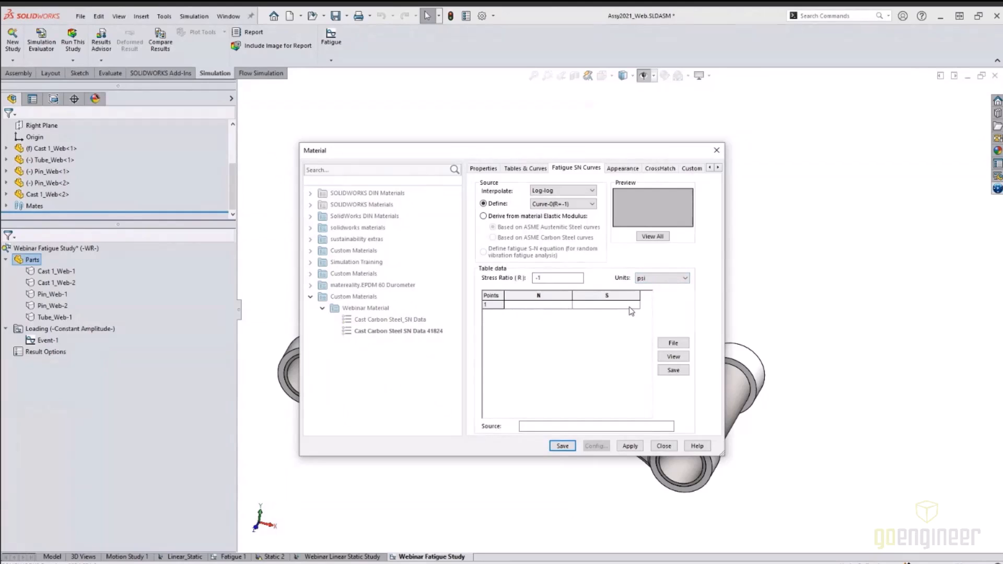
Switch to the S N Curve Data workbook in Excel and copy the Number of Cycles values in A3:A7
{"action": "mouse_move", "coordinate": [366, 563]}
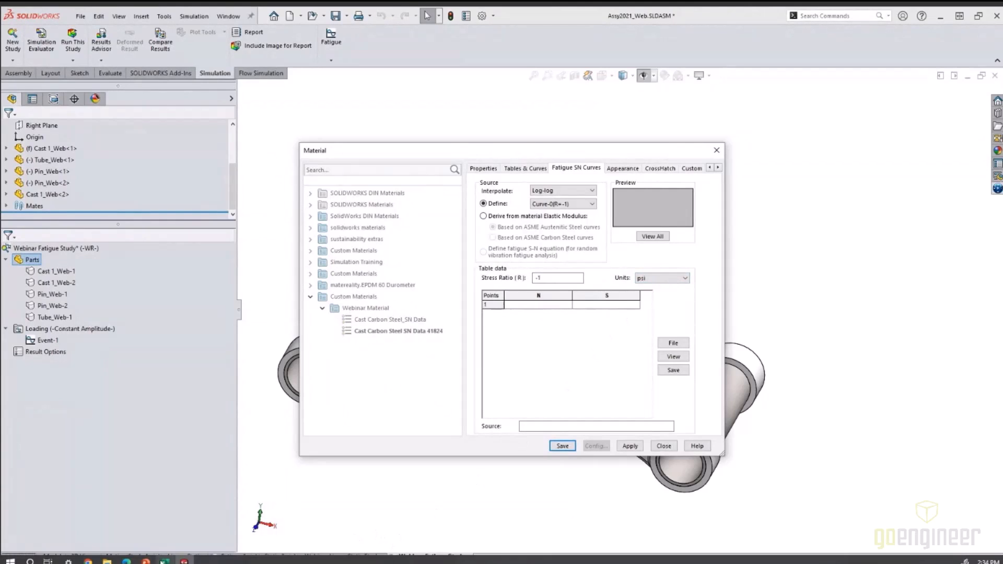
{"action": "left_click", "coordinate": [165, 561]}
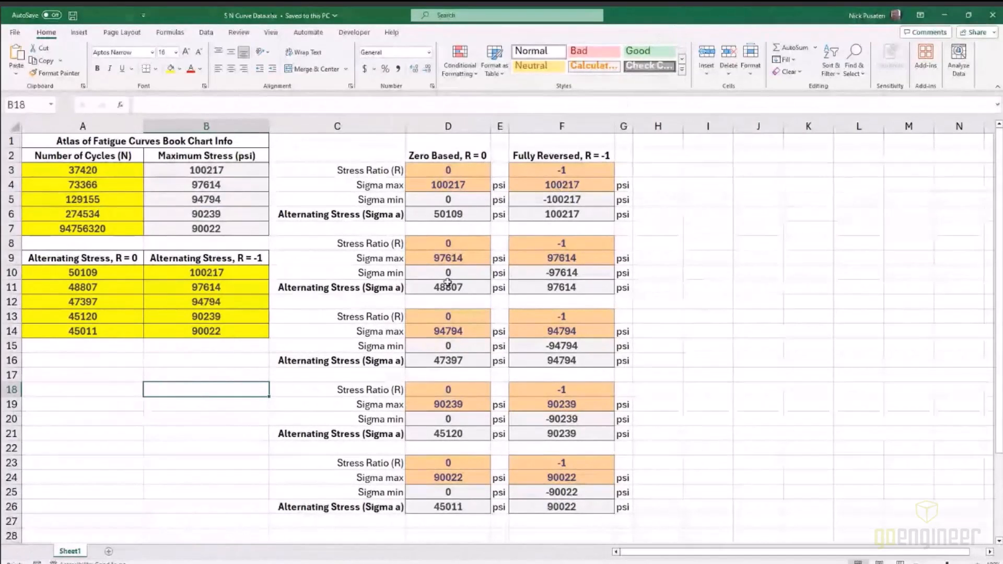
{"action": "left_click_drag", "start_coordinate": [116, 169], "coordinate": [118, 230]}
{"action": "right_click", "coordinate": [120, 231]}
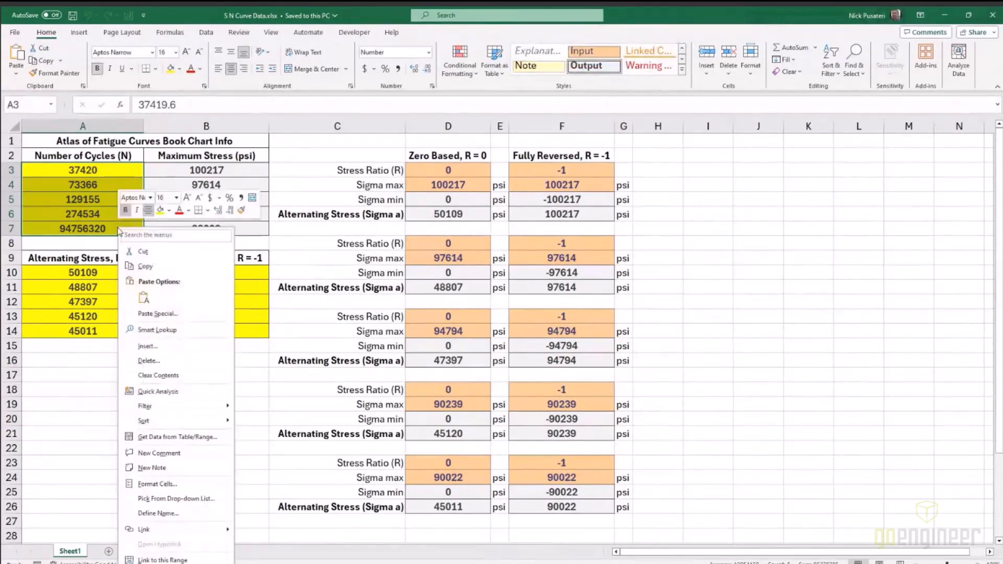
{"action": "left_click", "coordinate": [146, 266]}
Arrange the workbook beside the Material dialog and paste the copied cycle counts into the N column of the S-N table
{"action": "left_click_drag", "start_coordinate": [630, 17], "coordinate": [1002, 124]}
{"action": "left_click_drag", "start_coordinate": [767, 18], "coordinate": [837, 81]}
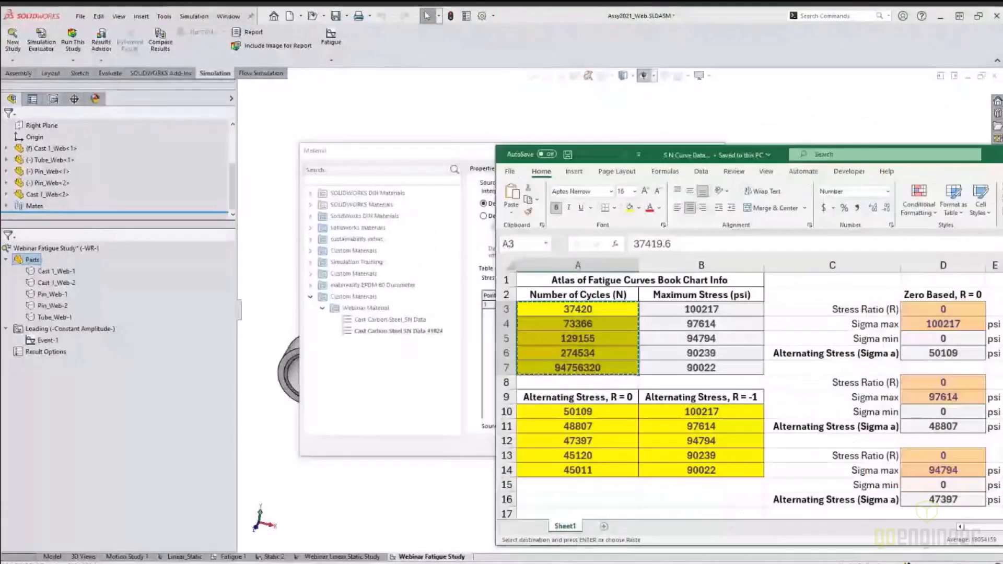
{"action": "left_click", "coordinate": [413, 161]}
{"action": "left_click_drag", "start_coordinate": [412, 161], "coordinate": [147, 171]}
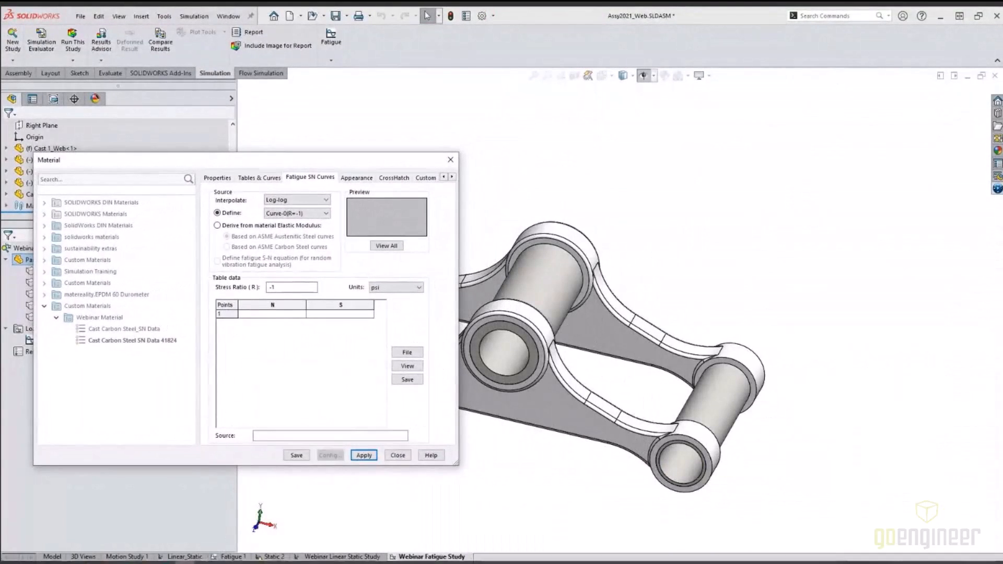
{"action": "left_click", "coordinate": [156, 559]}
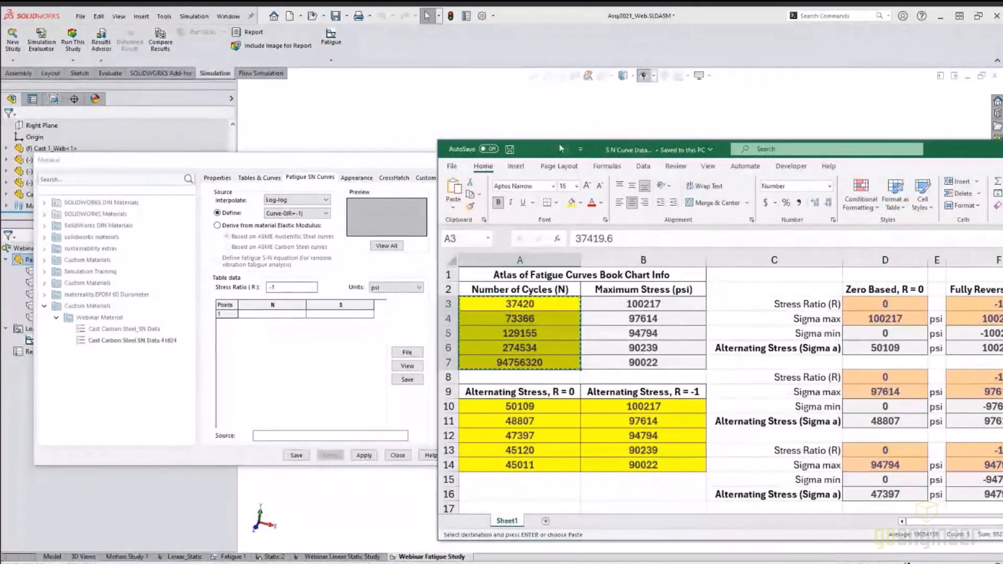
{"action": "left_click_drag", "start_coordinate": [956, 153], "coordinate": [985, 138]}
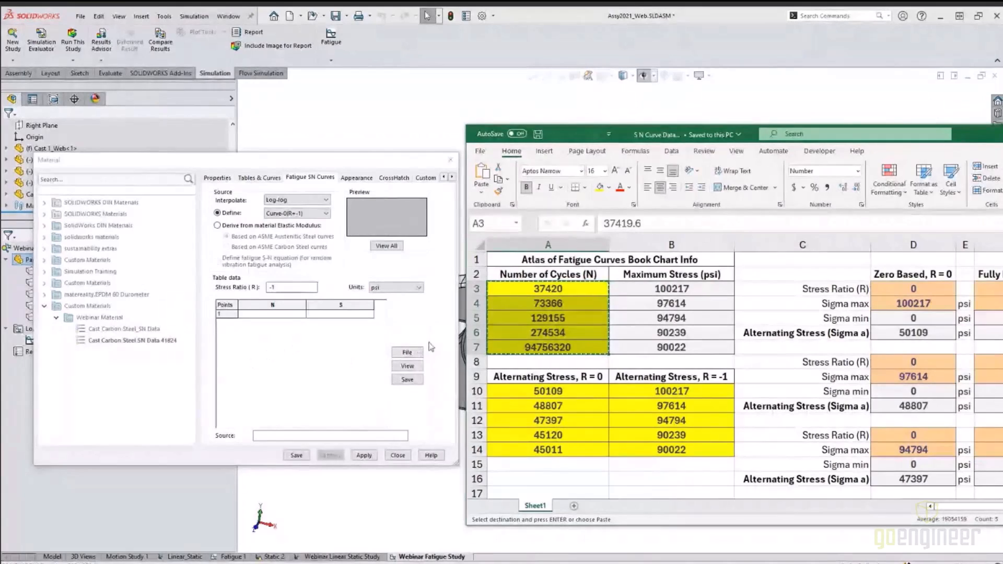
{"action": "left_click", "coordinate": [282, 315]}
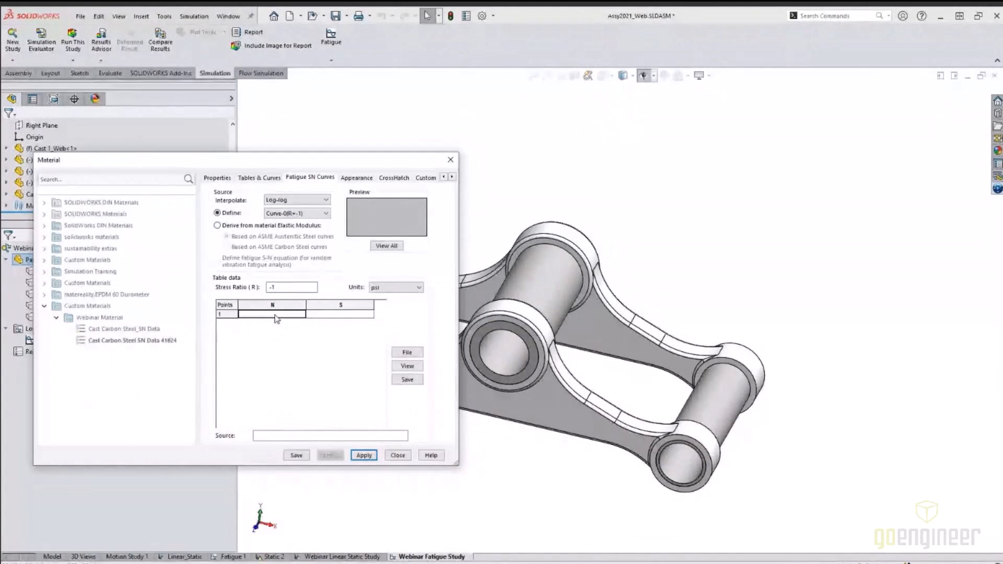
{"action": "key", "text": "ctrl+v"}
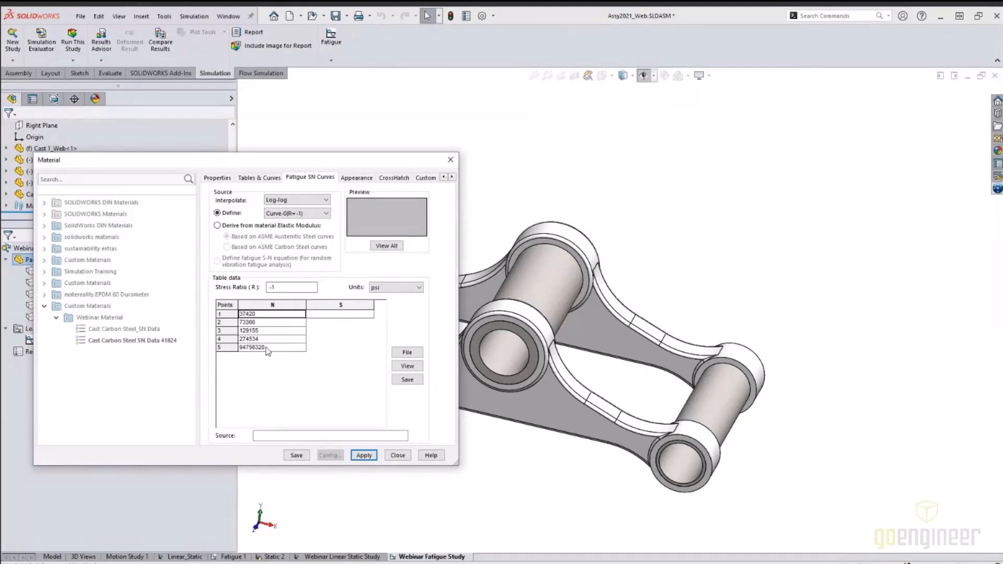
Copy the R = -1 alternating stress values in B10:B14 of the Excel workbook into the S column of Curve-0's table
{"action": "left_click", "coordinate": [335, 314]}
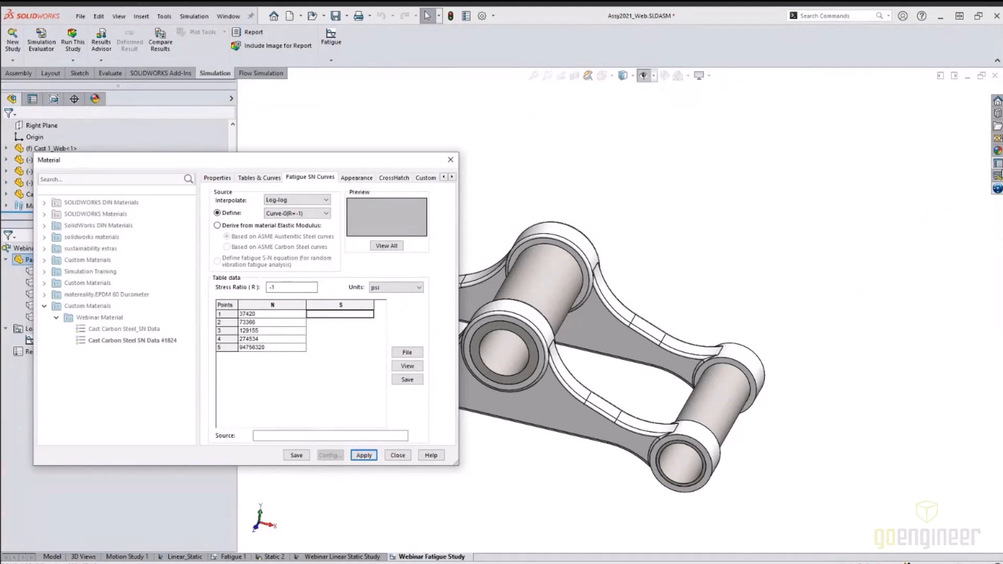
{"action": "key", "text": "alt+Tab"}
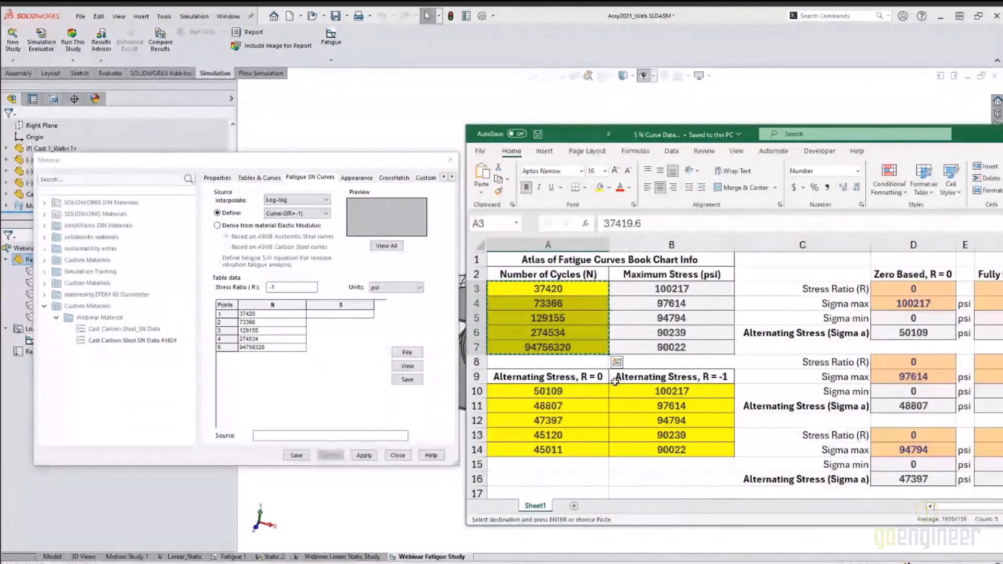
{"action": "left_click", "coordinate": [633, 390]}
{"action": "left_click_drag", "start_coordinate": [633, 390], "coordinate": [651, 450]}
{"action": "right_click", "coordinate": [654, 450]}
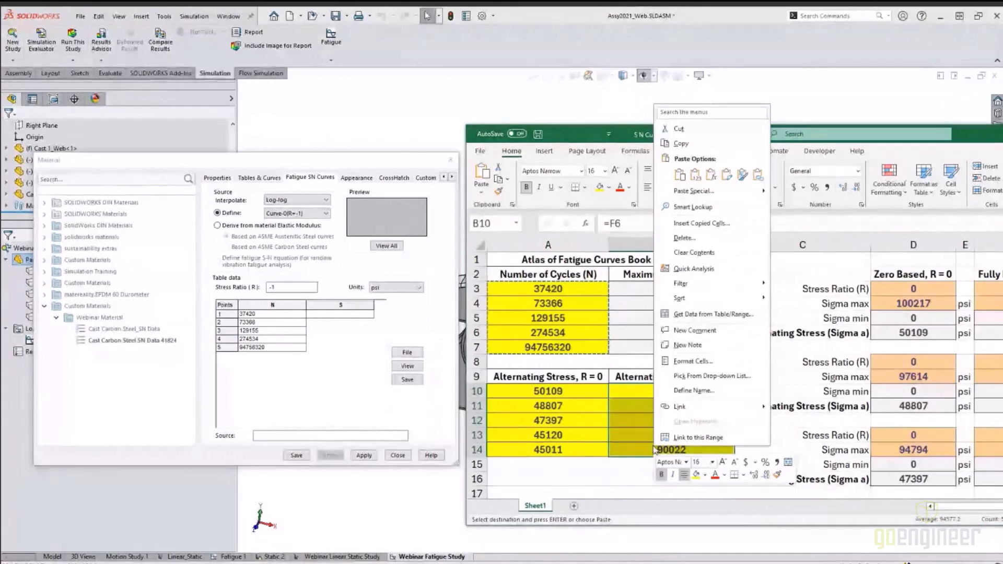
{"action": "left_click", "coordinate": [680, 143]}
{"action": "left_click", "coordinate": [344, 315]}
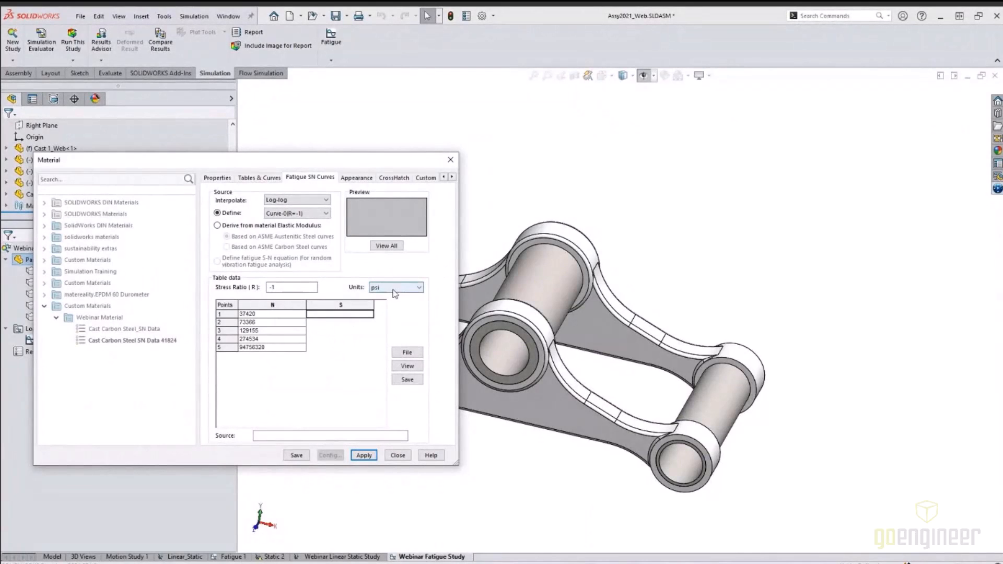
{"action": "key", "text": "ctrl+v"}
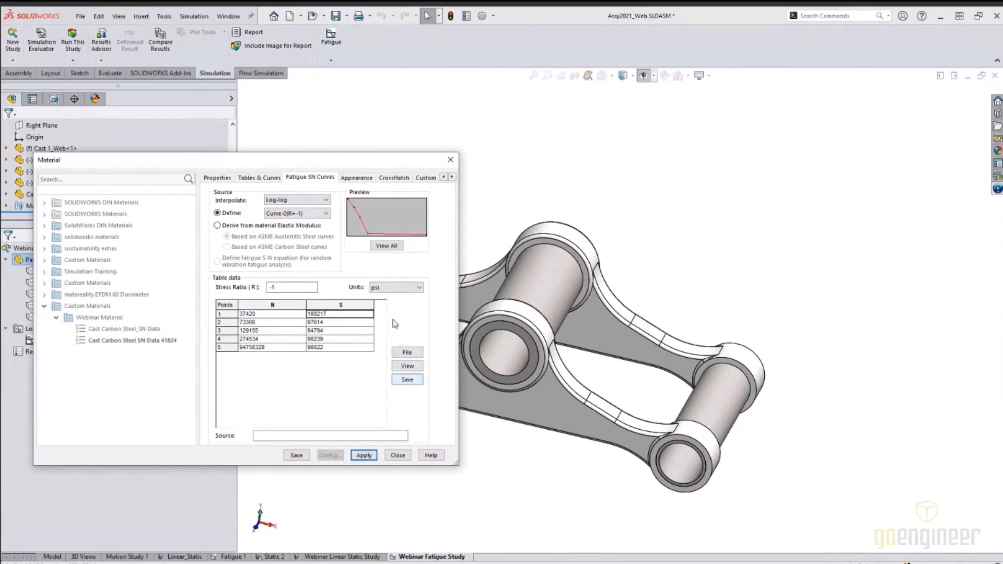
Inspect the Curve-0 (R=-1) plot in an enlarged window, close it, and save the custom material
{"action": "left_click", "coordinate": [407, 366]}
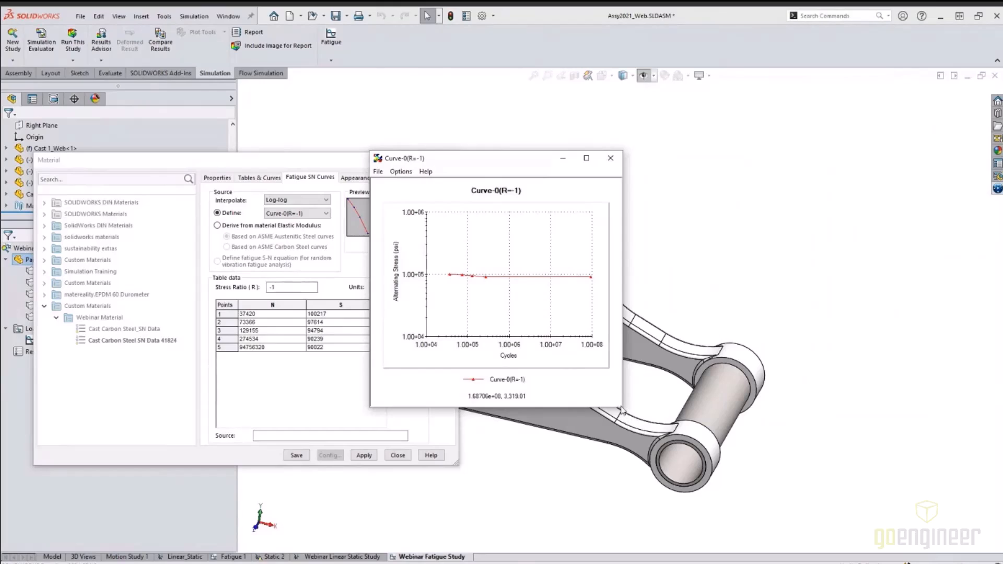
{"action": "left_click_drag", "start_coordinate": [623, 407], "coordinate": [798, 528]}
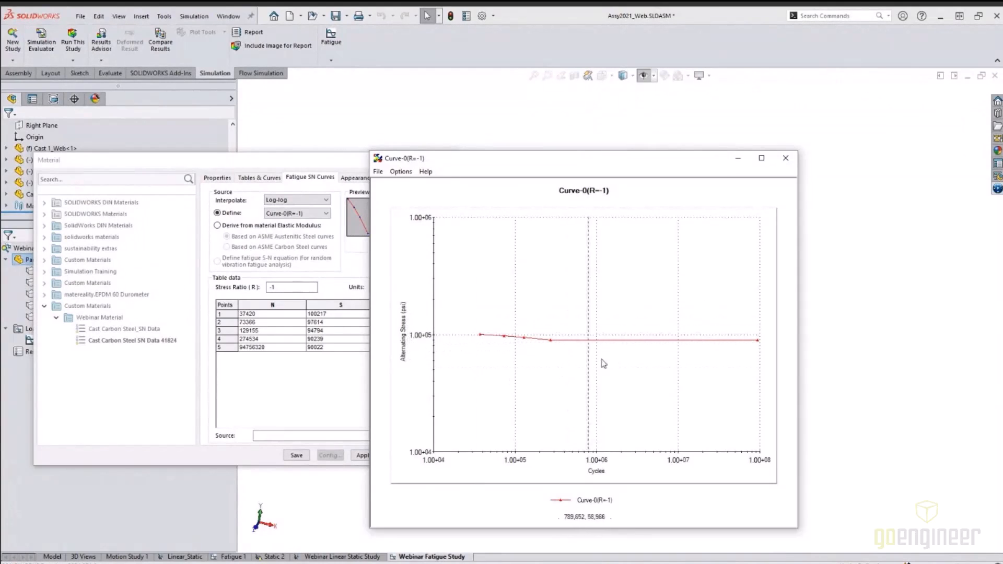
{"action": "left_click", "coordinate": [786, 158]}
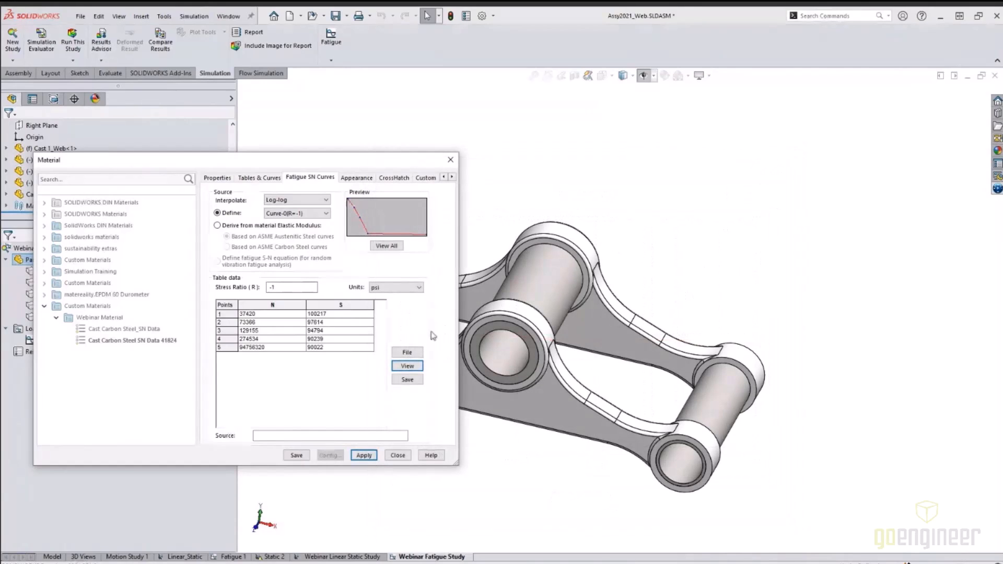
{"action": "left_click_drag", "start_coordinate": [358, 162], "coordinate": [609, 143]}
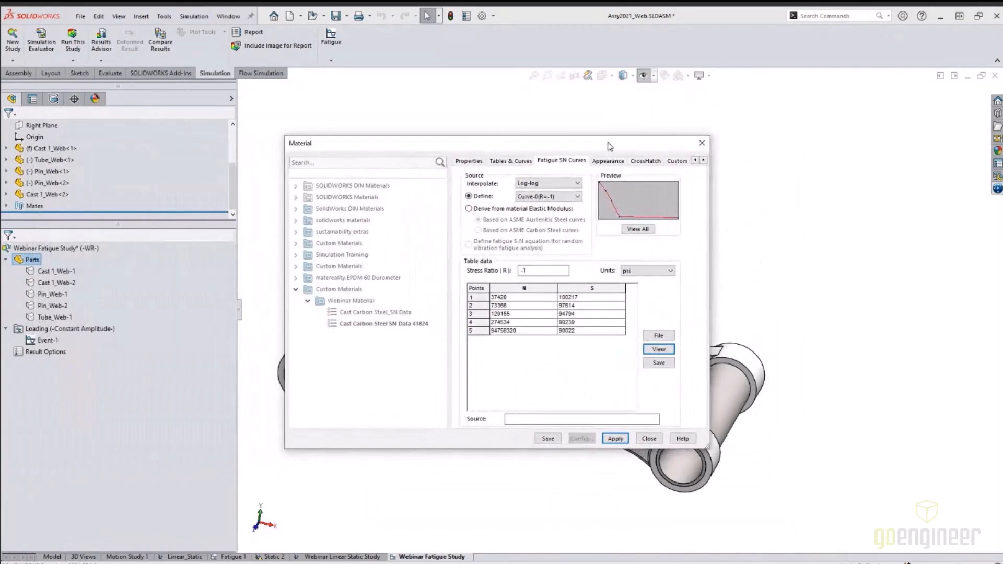
{"action": "left_click", "coordinate": [548, 439]}
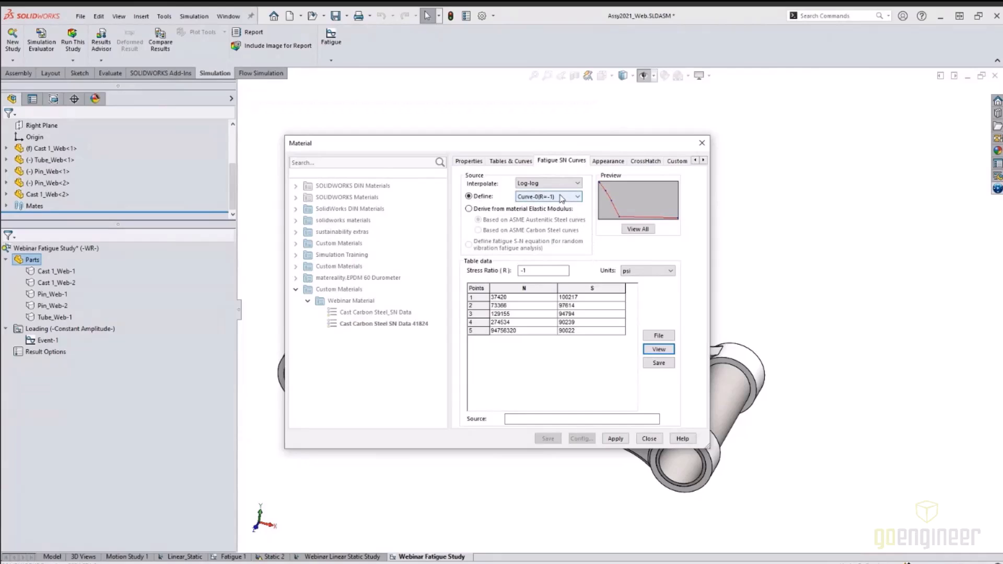
Select Curve-1 for definition, with a stress ratio of 0 and psi as the table units
{"action": "left_click", "coordinate": [562, 198]}
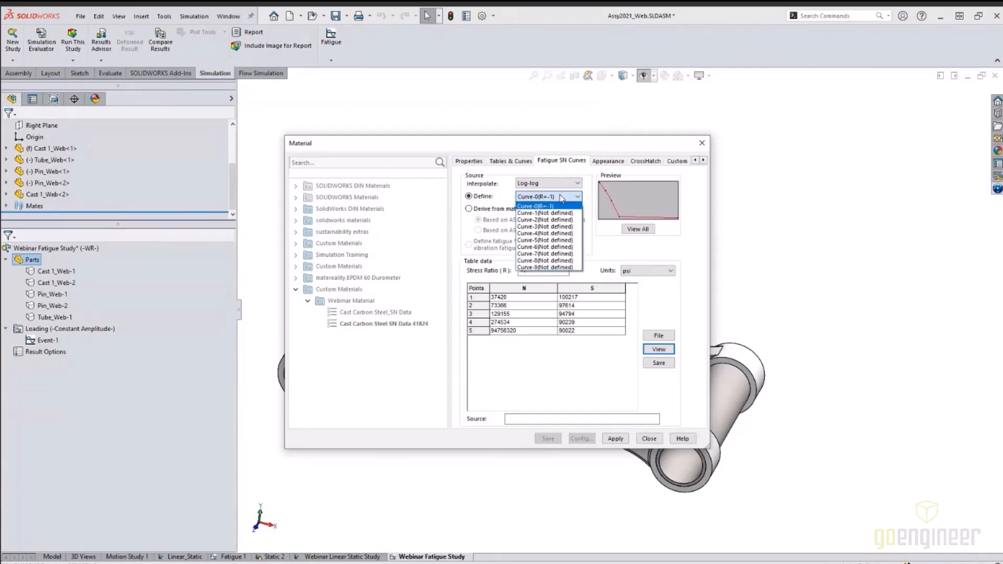
{"action": "left_click", "coordinate": [540, 214]}
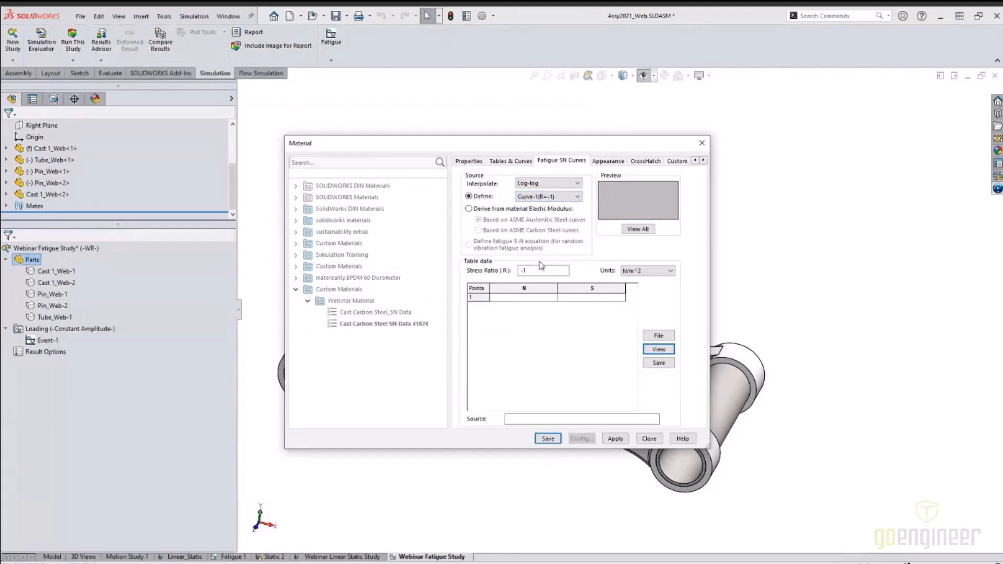
{"action": "left_click_drag", "start_coordinate": [536, 272], "coordinate": [513, 271]}
{"action": "type", "text": "0"}
{"action": "left_click", "coordinate": [648, 271]}
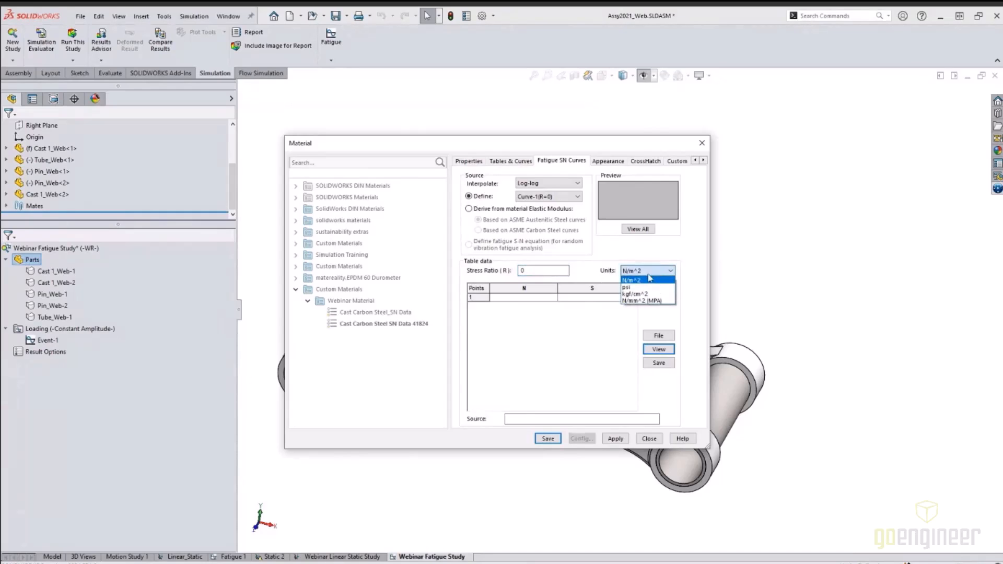
{"action": "left_click", "coordinate": [643, 288]}
Copy the Number of Cycles values in A3:A7 of the Excel workbook into the N column of Curve-1's table
{"action": "left_click", "coordinate": [547, 298]}
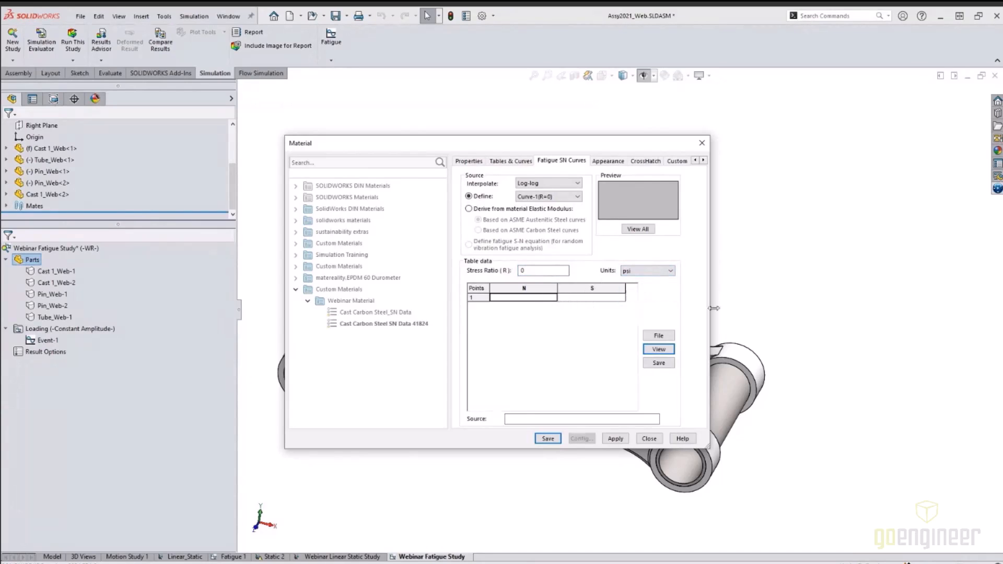
{"action": "key", "text": "alt+Tab"}
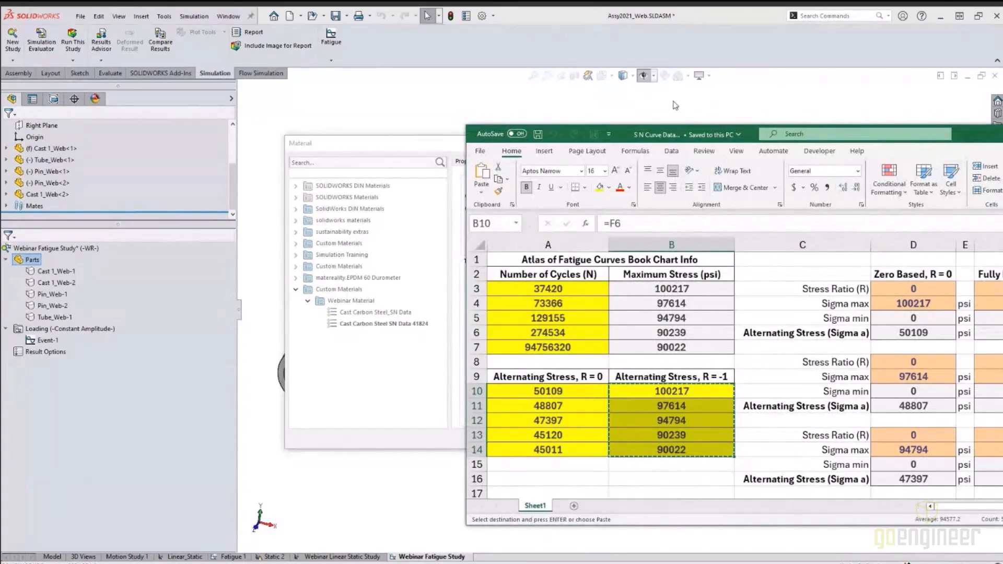
{"action": "left_click_drag", "start_coordinate": [436, 149], "coordinate": [172, 160]}
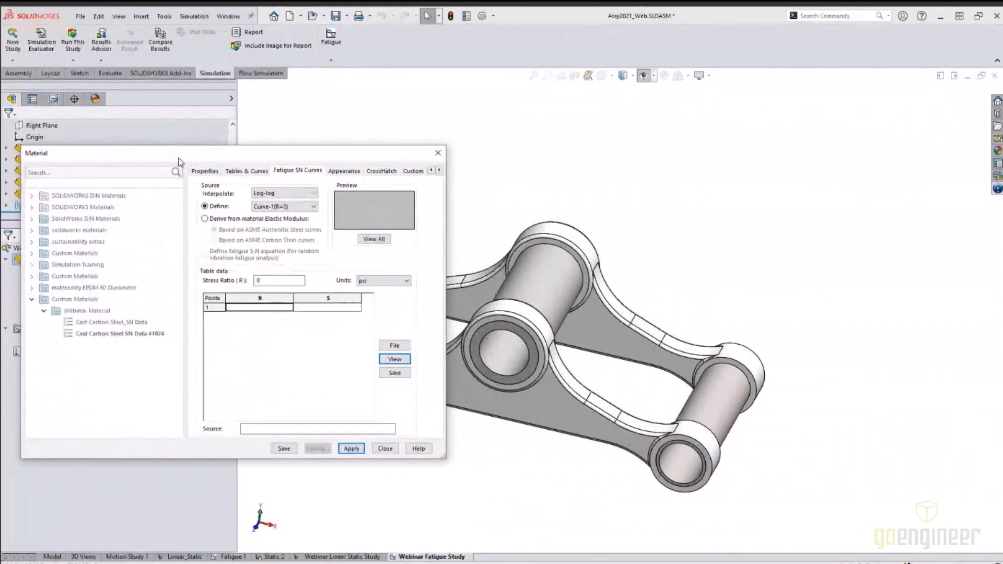
{"action": "key", "text": "alt+Tab"}
{"action": "left_click_drag", "start_coordinate": [573, 288], "coordinate": [580, 347]}
{"action": "right_click", "coordinate": [581, 348]}
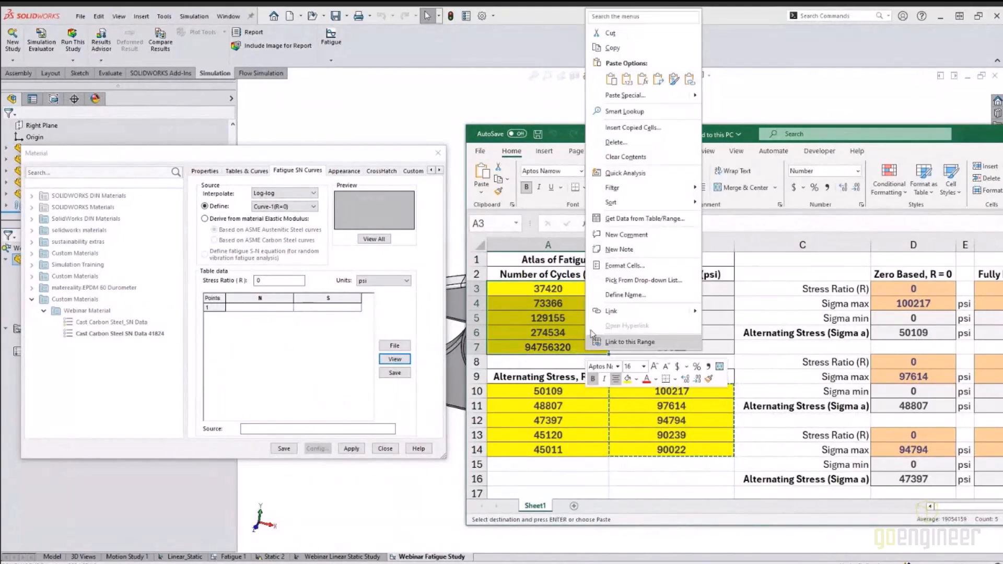
{"action": "left_click", "coordinate": [617, 44]}
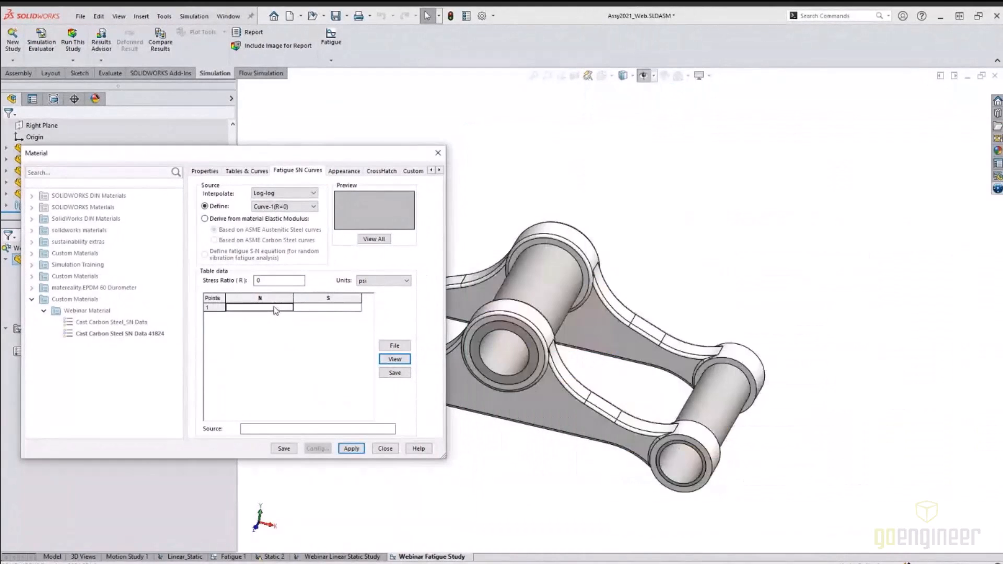
{"action": "left_click", "coordinate": [277, 308]}
{"action": "key", "text": "ctrl+v"}
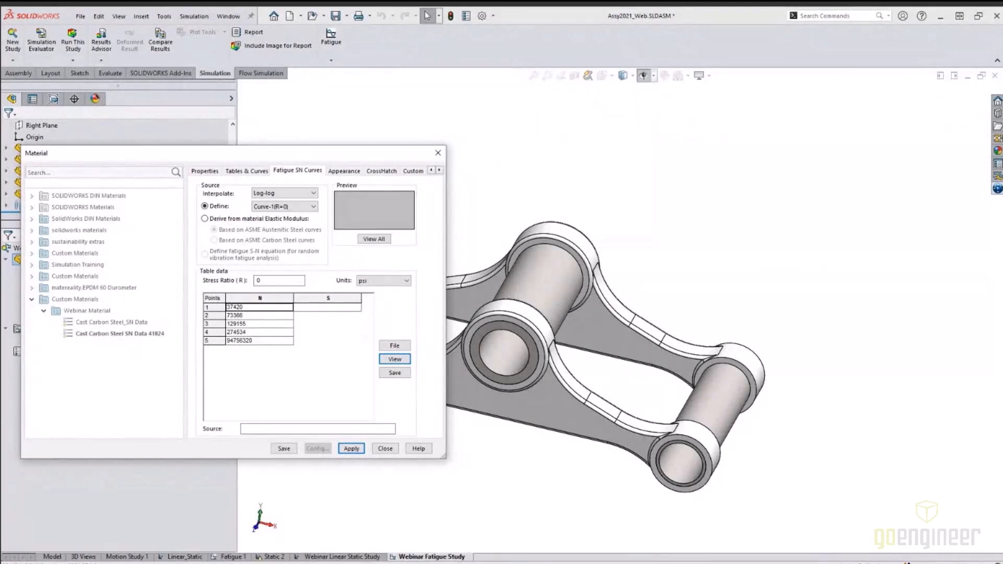
Copy the R = 0 alternating stress values in A10:A14 of the Excel workbook into the S column of Curve-1's table
{"action": "mouse_move", "coordinate": [184, 563]}
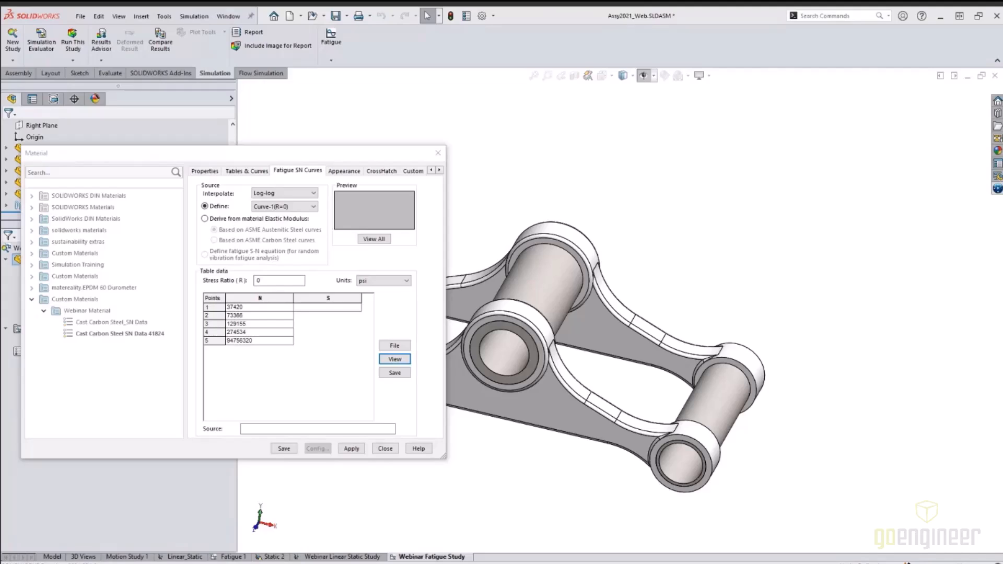
{"action": "left_click_drag", "start_coordinate": [330, 154], "coordinate": [318, 153]}
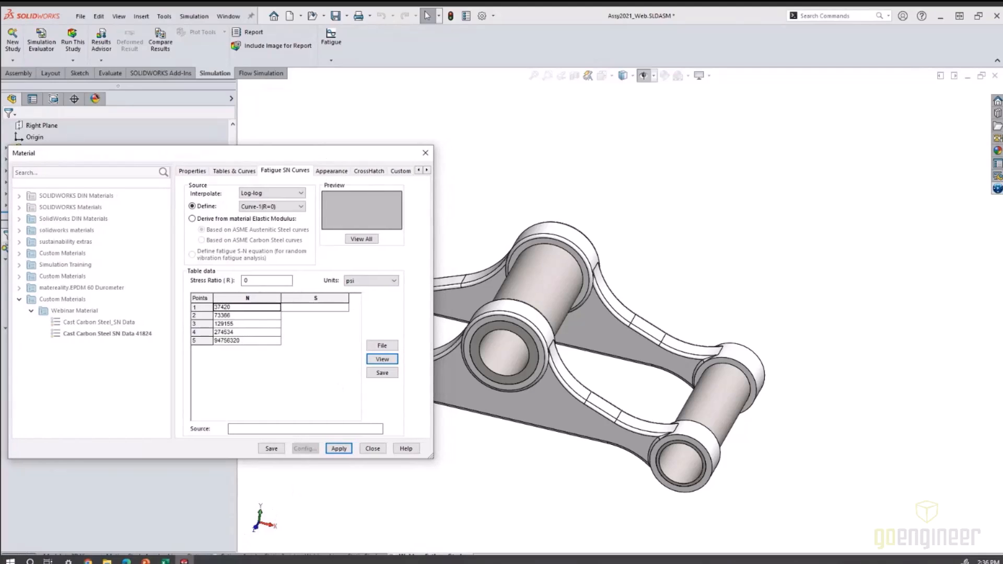
{"action": "left_click", "coordinate": [165, 561]}
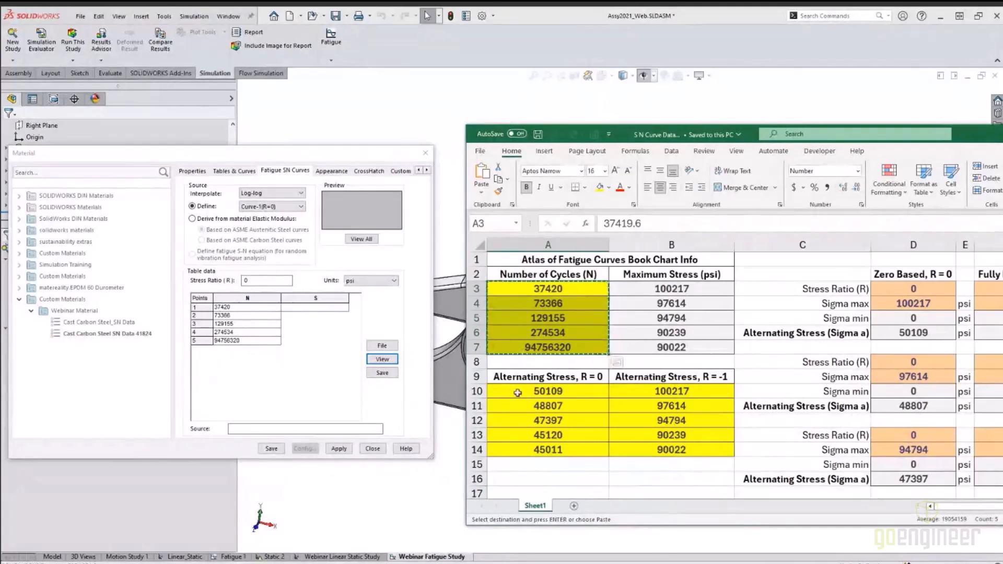
{"action": "left_click", "coordinate": [546, 392]}
{"action": "left_click_drag", "start_coordinate": [562, 391], "coordinate": [567, 448]}
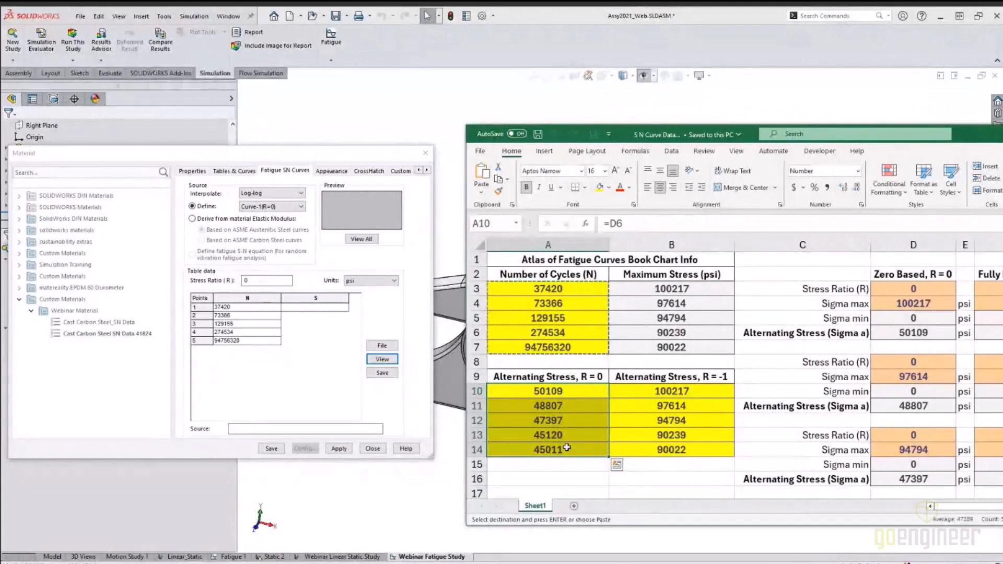
{"action": "right_click", "coordinate": [567, 448]}
{"action": "left_click", "coordinate": [593, 148]}
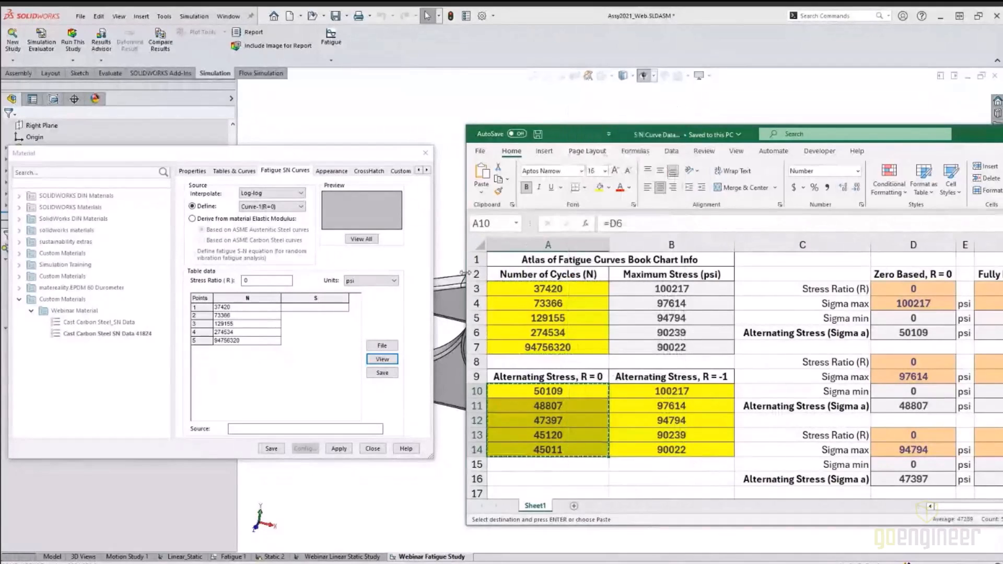
{"action": "left_click", "coordinate": [328, 309]}
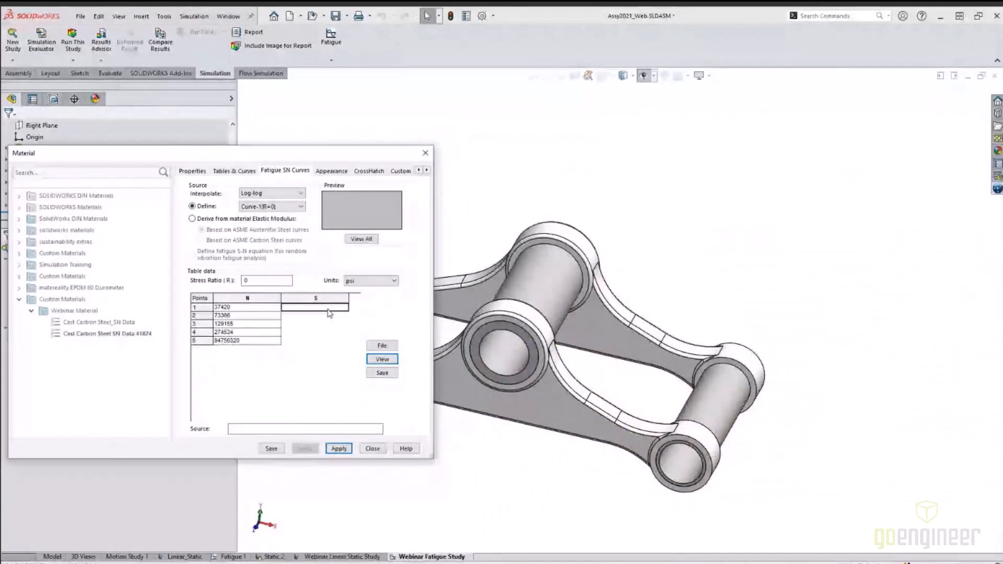
{"action": "key", "text": "ctrl+v"}
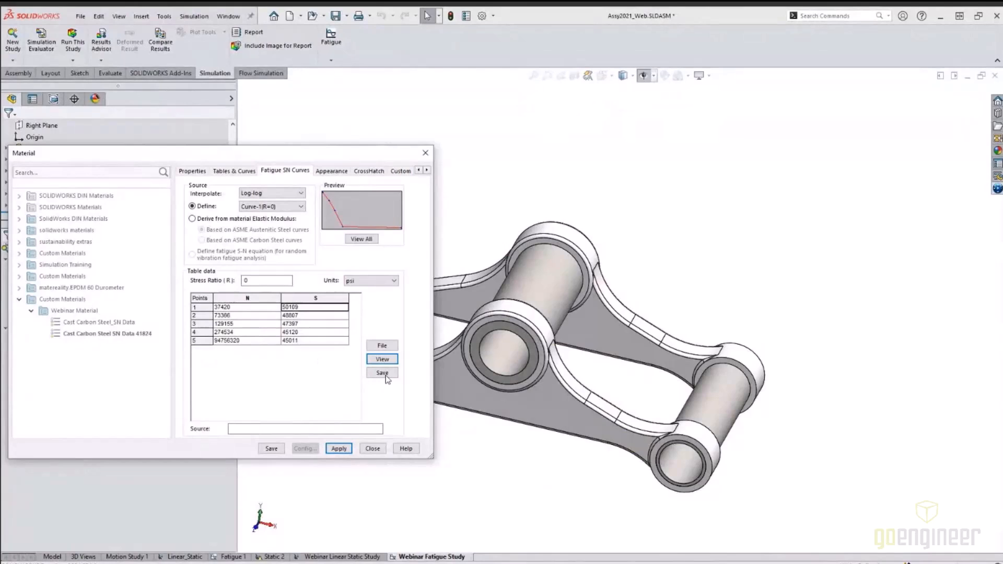
Inspect the Curve-1 (R=0) plot in an enlarged window and close it
{"action": "left_click", "coordinate": [383, 360]}
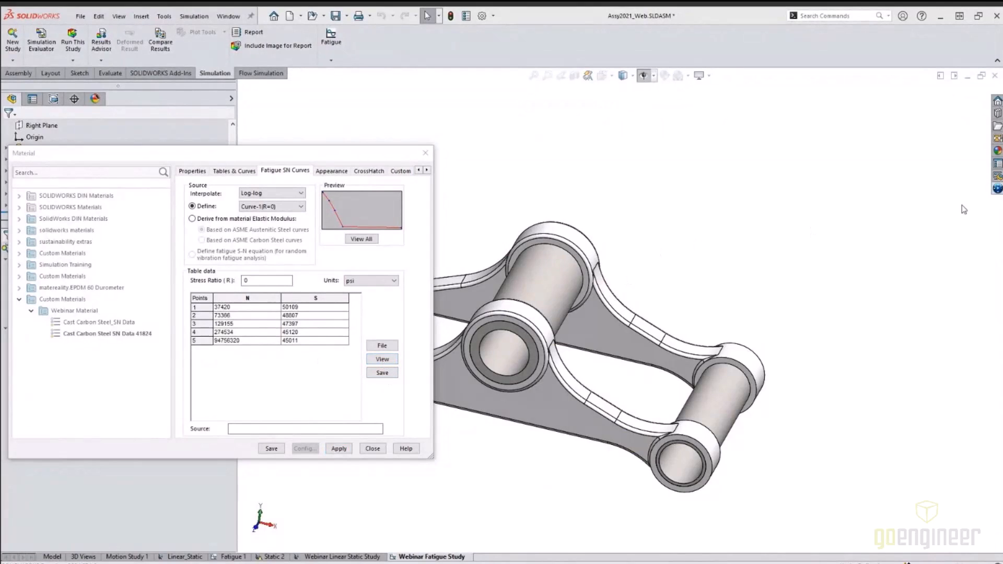
{"action": "left_click_drag", "start_coordinate": [964, 210], "coordinate": [496, 219]}
{"action": "left_click_drag", "start_coordinate": [622, 460], "coordinate": [846, 555]}
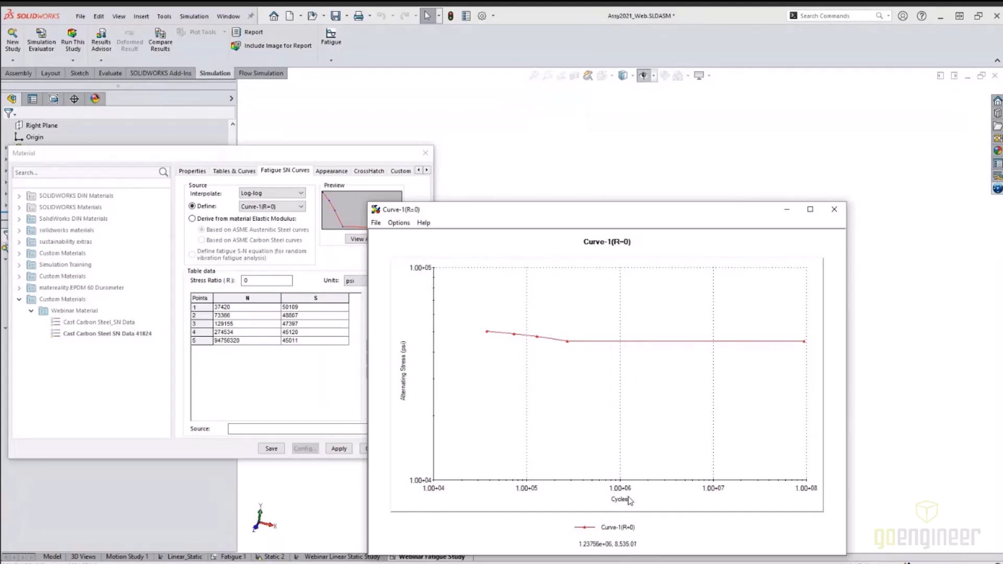
{"action": "left_click", "coordinate": [838, 216]}
Save the Cast Carbon Steel SN Data 41824 material, apply it to all parts of the fatigue study, and close the Material dialog
{"action": "left_click_drag", "start_coordinate": [352, 155], "coordinate": [660, 134]}
{"action": "left_click", "coordinate": [578, 427]}
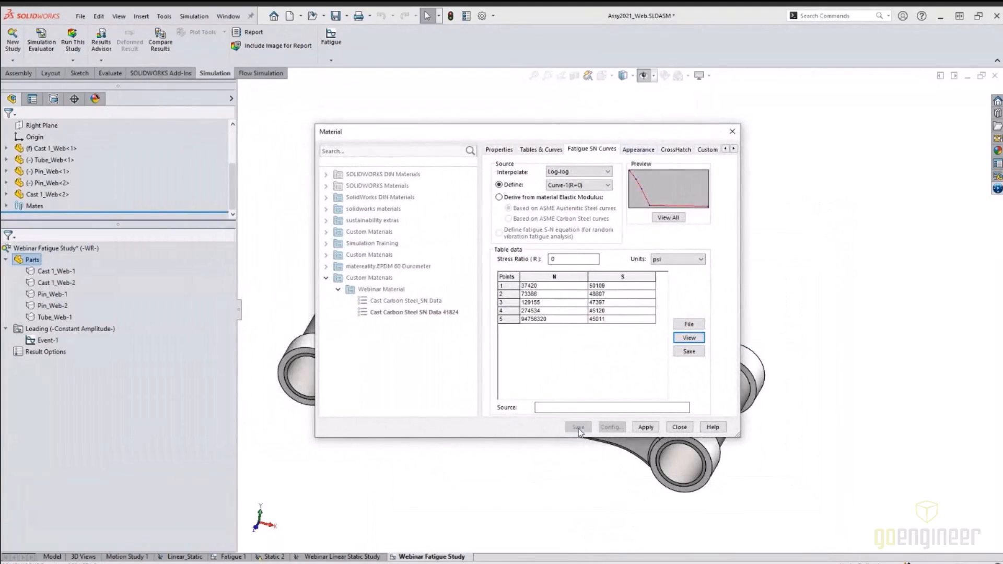
{"action": "left_click", "coordinate": [646, 427]}
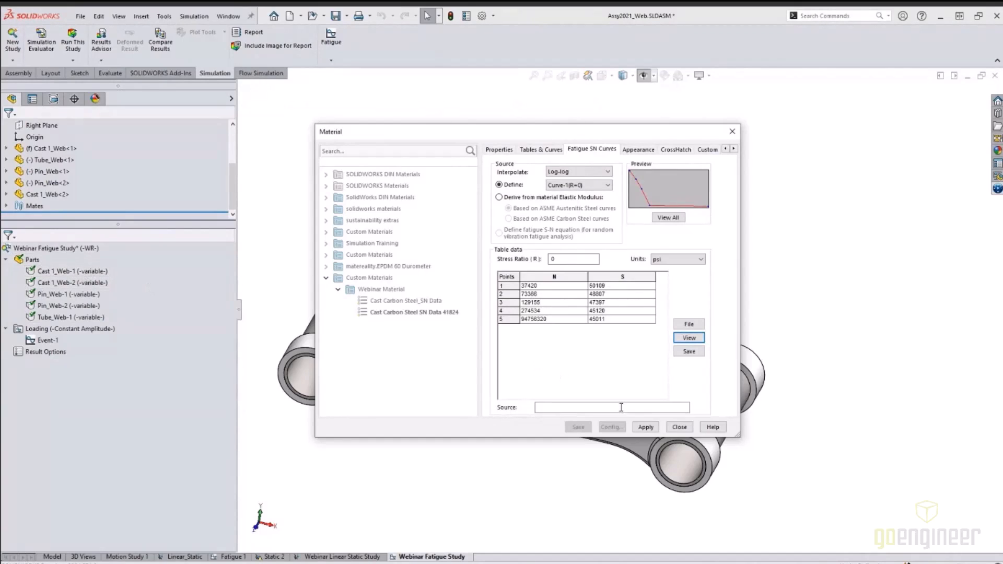
{"action": "left_click", "coordinate": [680, 428]}
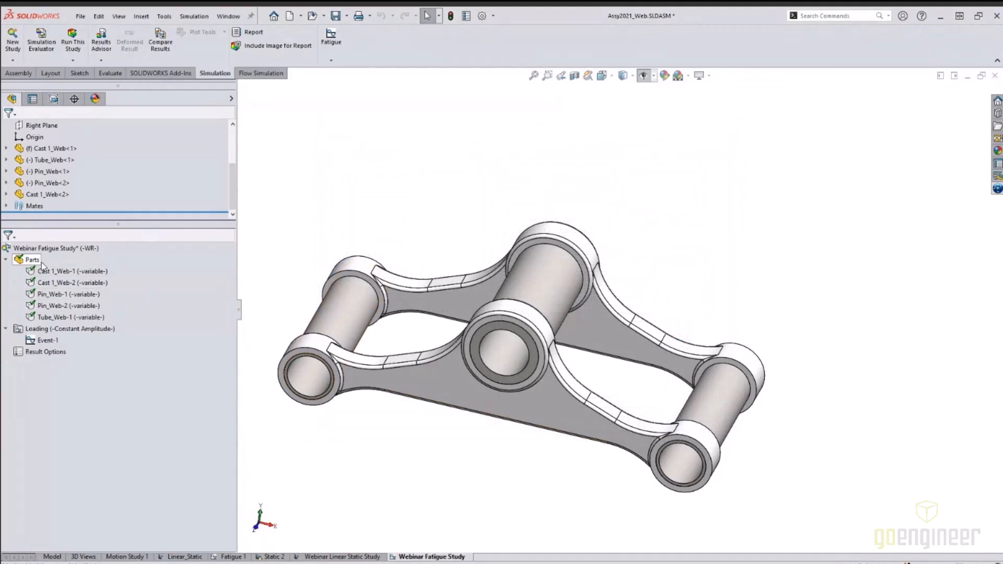
Switch to the PowerPoint slide show and advance from the Trunnion Model slide to the Agenda slide
{"action": "mouse_move", "coordinate": [324, 563]}
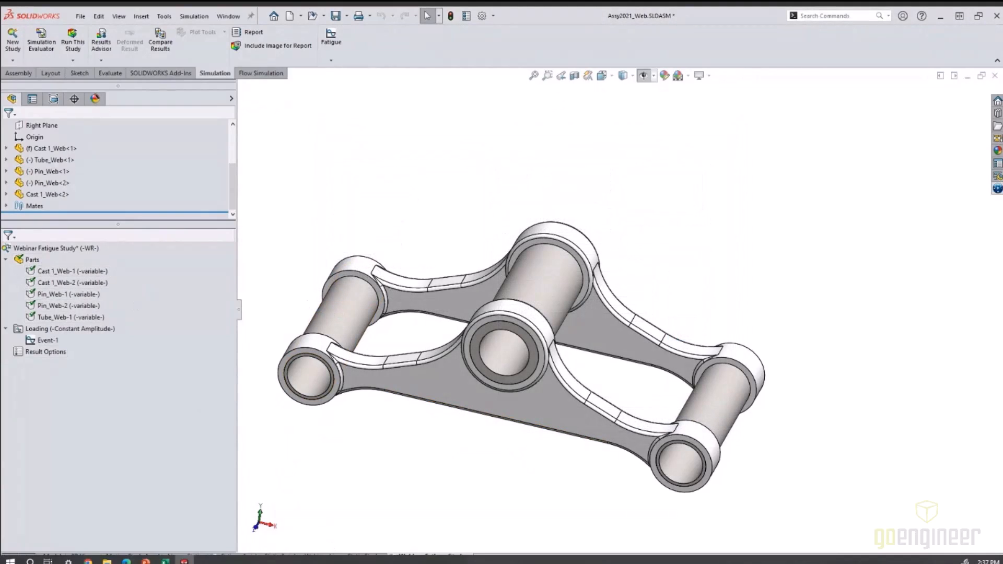
{"action": "mouse_move", "coordinate": [145, 562]}
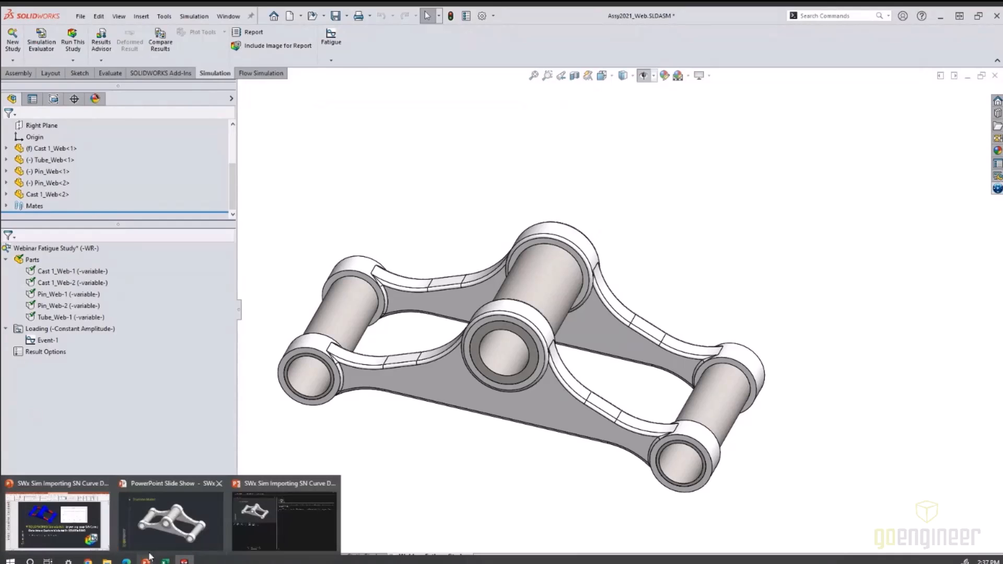
{"action": "left_click", "coordinate": [176, 540]}
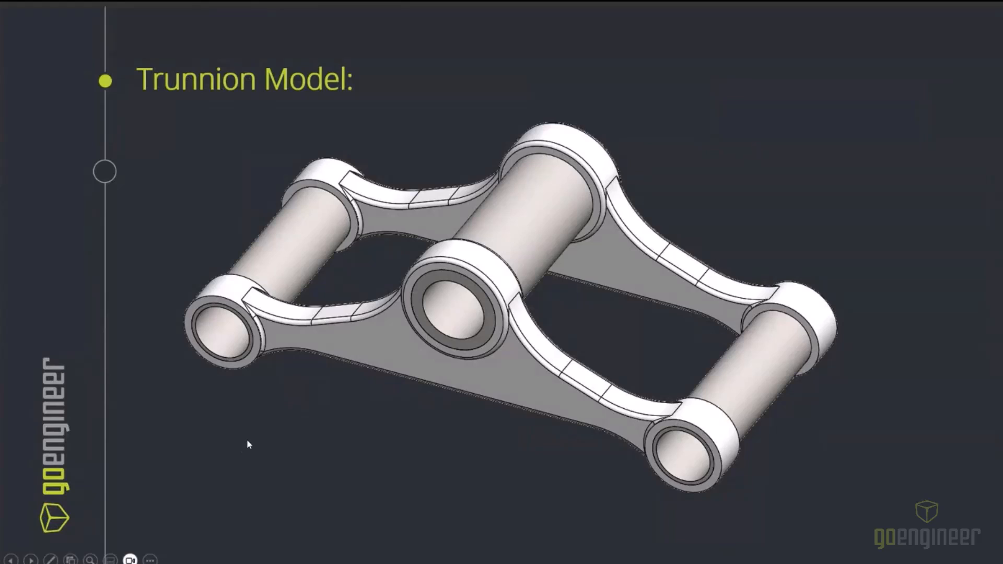
{"action": "left_click", "coordinate": [247, 442]}
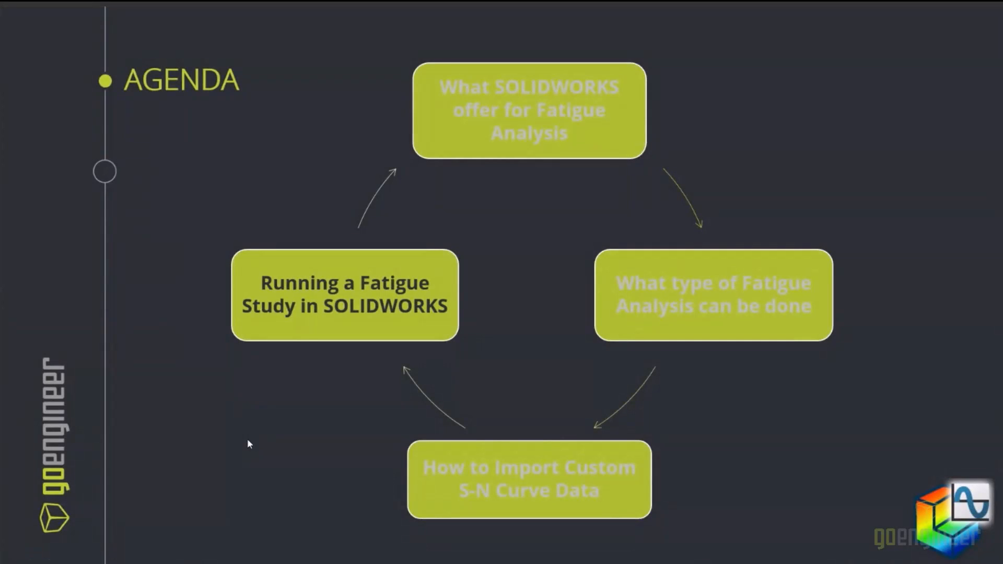
Switch from the slide show to the Assy2021_Web assembly in SOLIDWORKS
{"action": "mouse_move", "coordinate": [146, 563]}
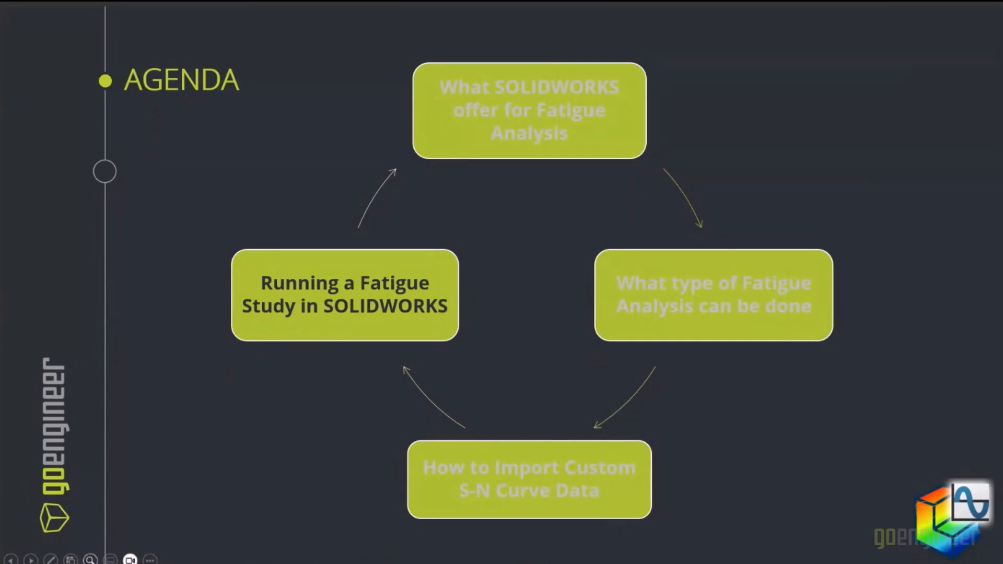
{"action": "left_click", "coordinate": [48, 560]}
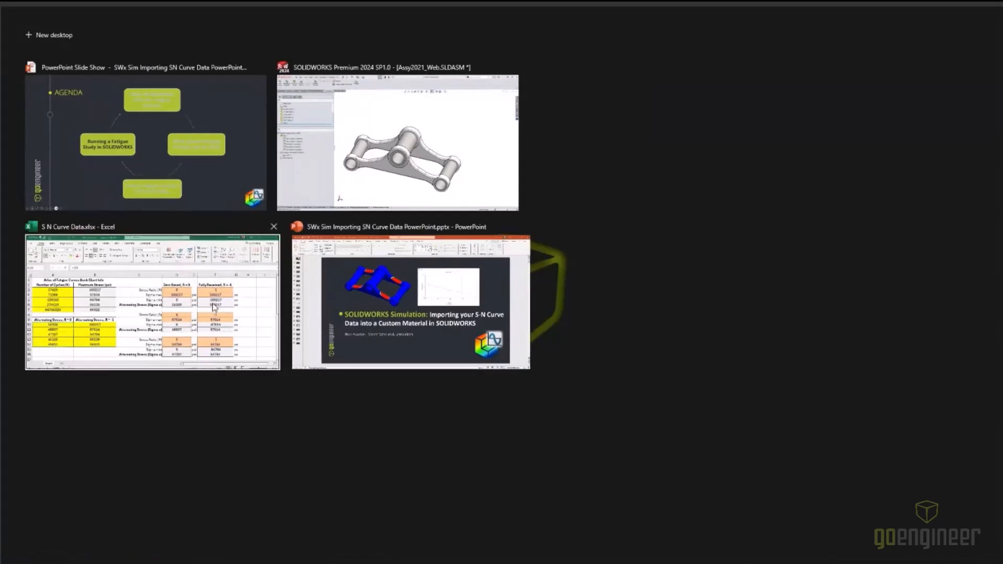
{"action": "left_click", "coordinate": [365, 199]}
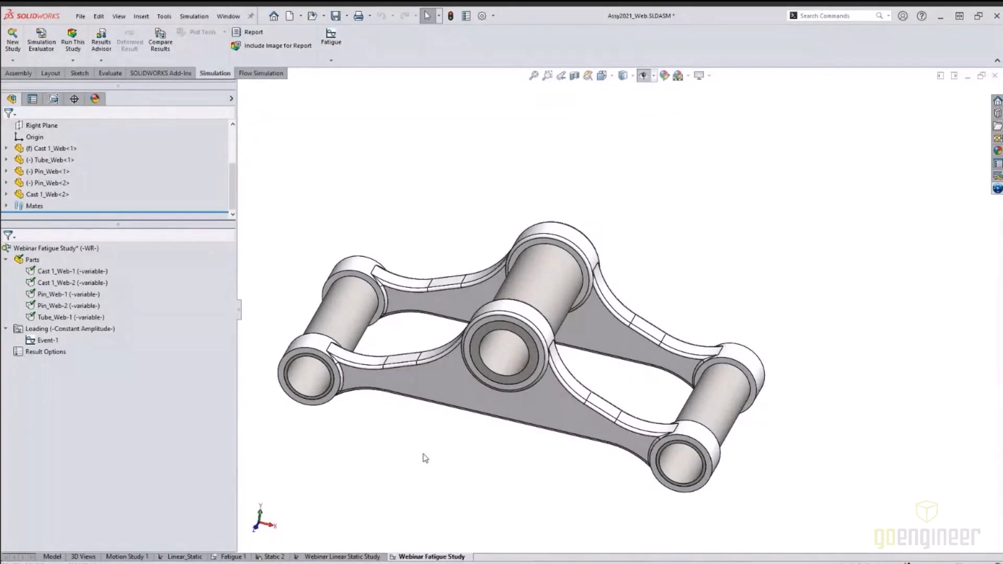
{"action": "right_click", "coordinate": [72, 248]}
{"action": "left_click", "coordinate": [131, 331]}
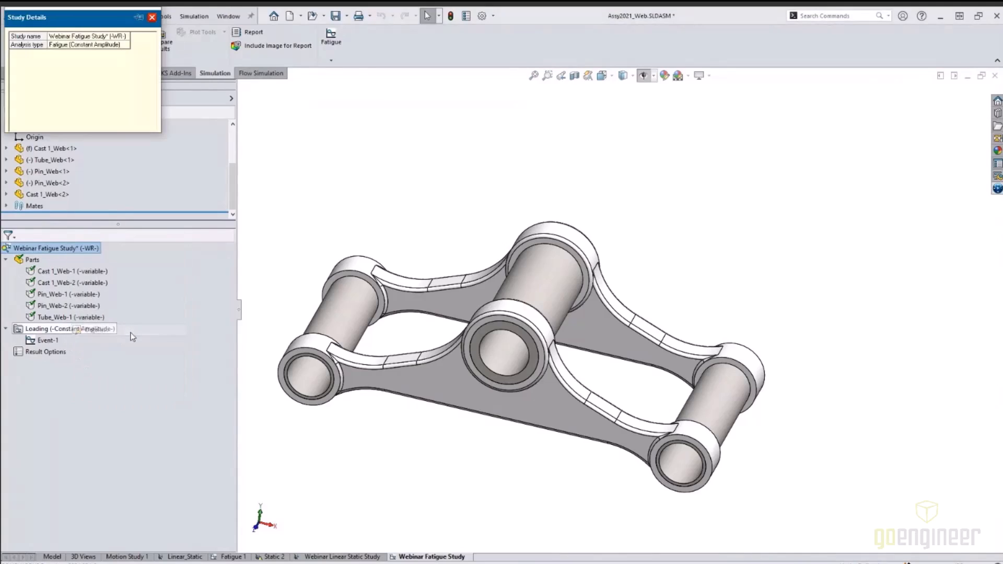
{"action": "left_click", "coordinate": [152, 17]}
Open the properties of Webinar Fatigue Study and choose Gerber as the mean stress correction
{"action": "right_click", "coordinate": [70, 248]}
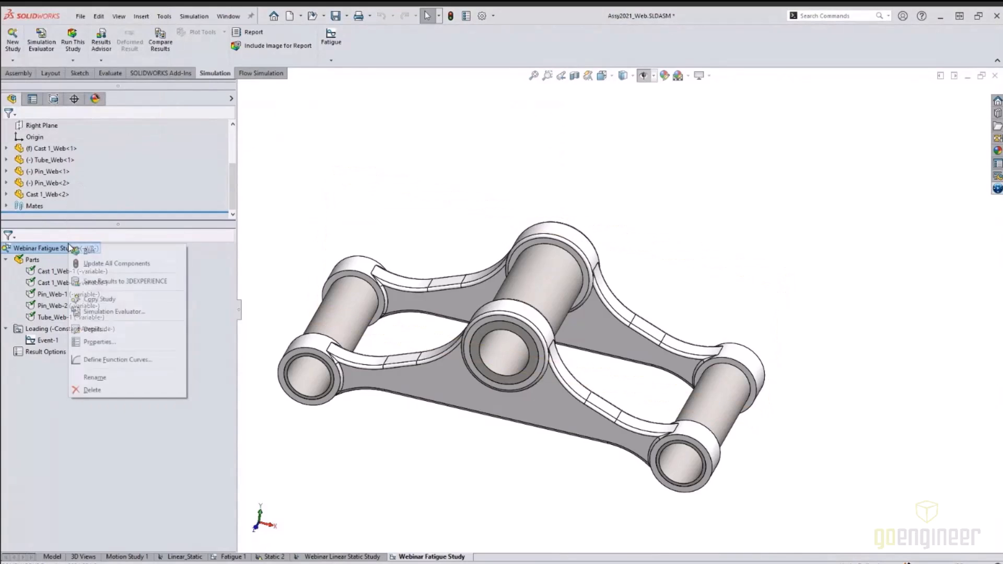
{"action": "left_click", "coordinate": [100, 341]}
{"action": "left_click_drag", "start_coordinate": [329, 141], "coordinate": [506, 105]}
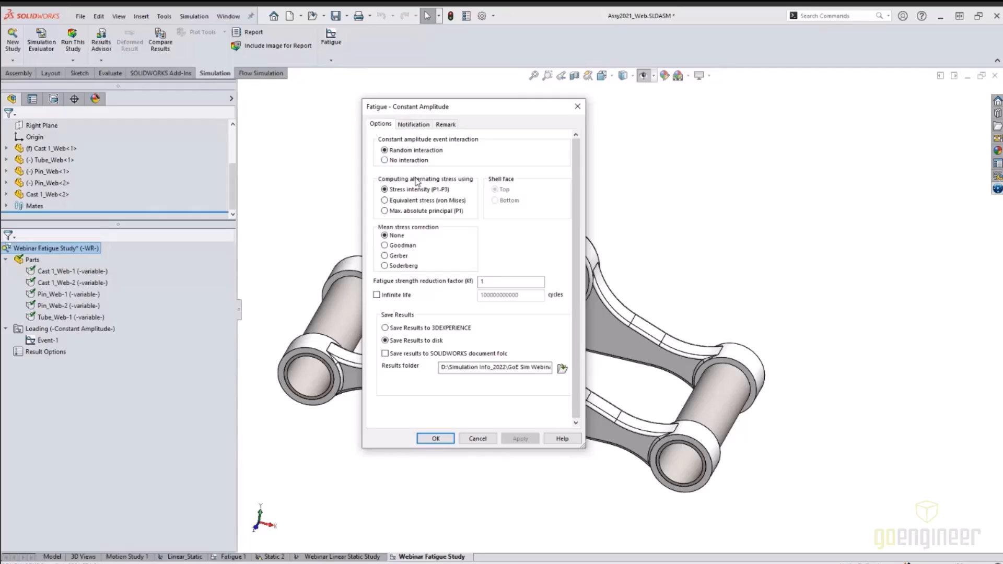
{"action": "left_click_drag", "start_coordinate": [503, 111], "coordinate": [564, 130]}
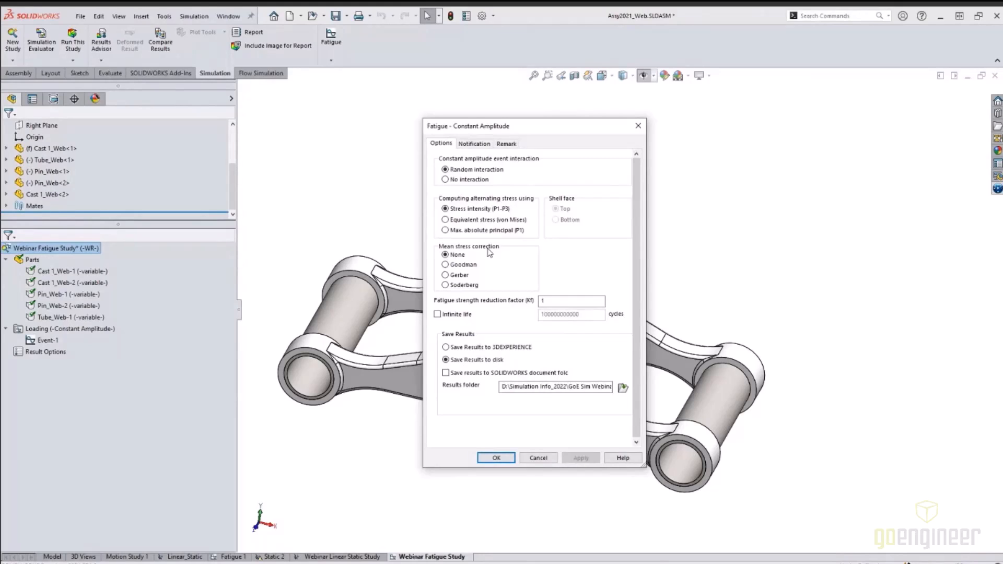
{"action": "left_click_drag", "start_coordinate": [560, 127], "coordinate": [148, 112]}
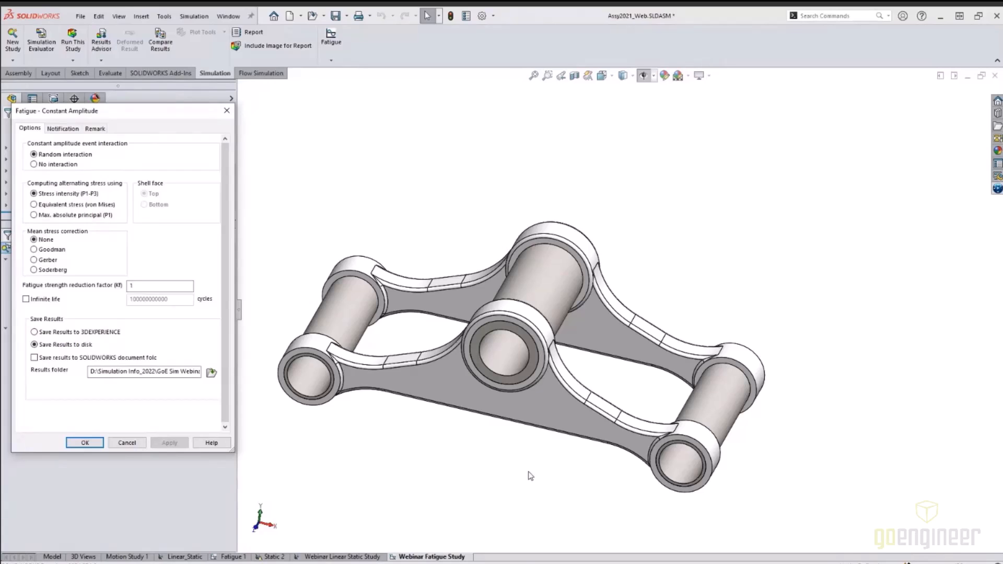
{"action": "left_click_drag", "start_coordinate": [165, 115], "coordinate": [572, 135]}
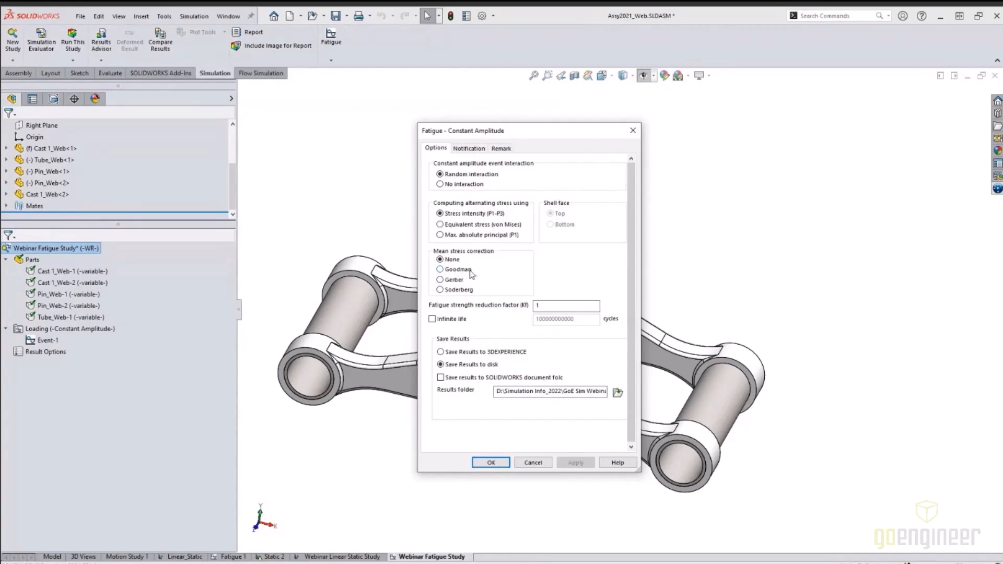
{"action": "left_click", "coordinate": [444, 282]}
Set the fatigue strength reduction factor (Kf) to 0.1 and accept the fatigue study properties
{"action": "double_click", "coordinate": [538, 305]}
{"action": "type", "text": "0"}
{"action": "left_click", "coordinate": [490, 463]}
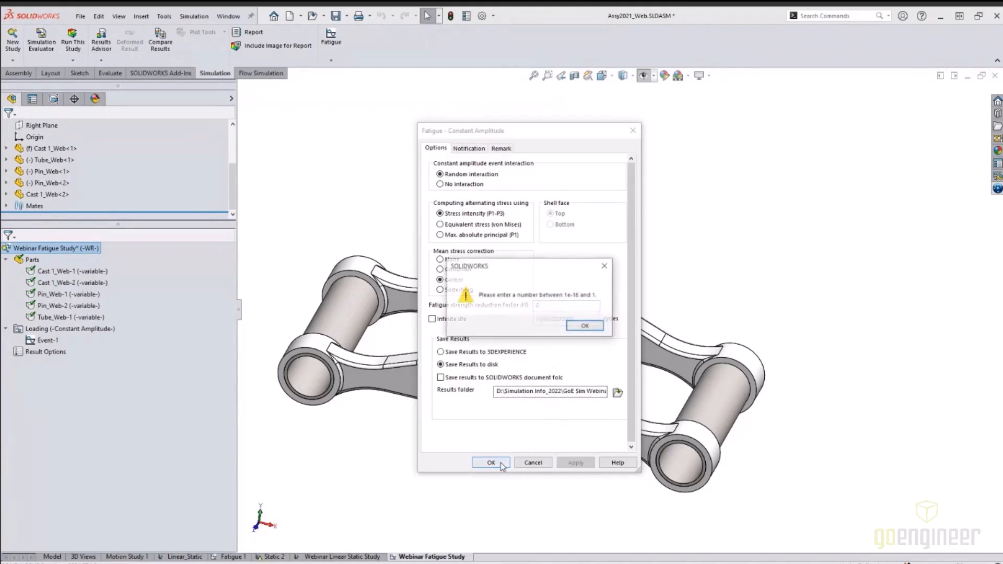
{"action": "left_click", "coordinate": [605, 267]}
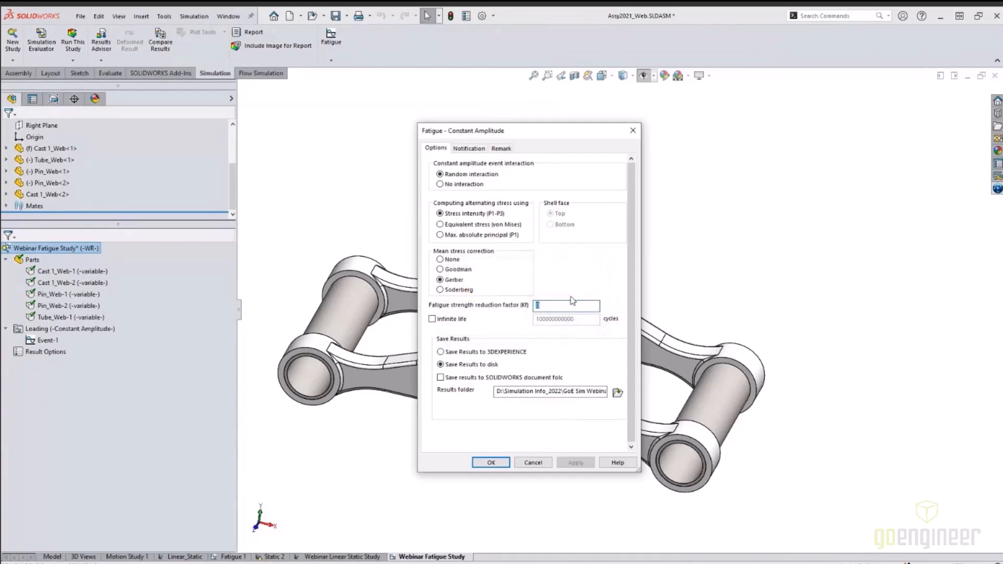
{"action": "type", "text": "0.1"}
{"action": "left_click", "coordinate": [494, 463]}
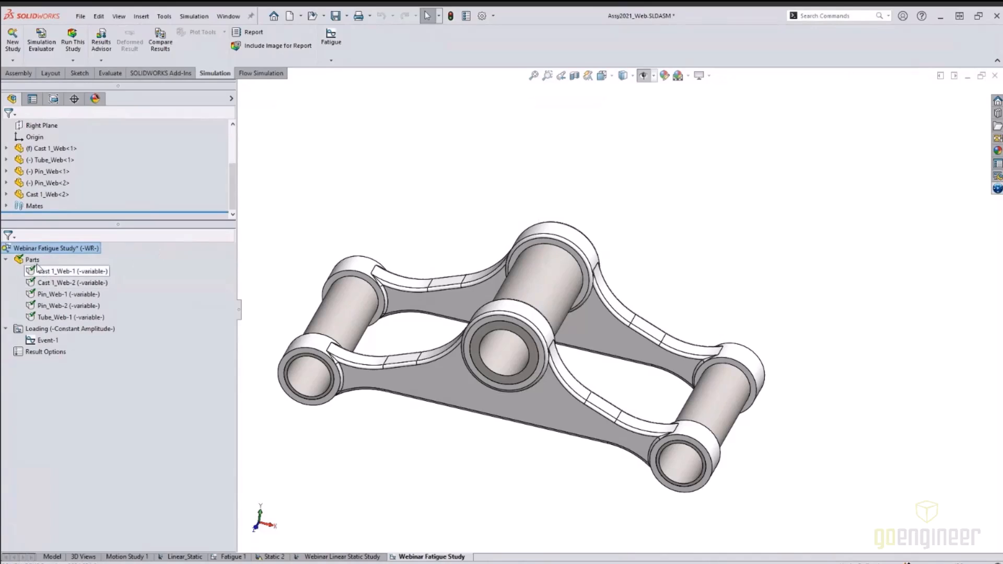
Collapse the study's Parts folder and check the loading definition of Event-1
{"action": "left_click", "coordinate": [6, 260]}
{"action": "mouse_move", "coordinate": [50, 284]}
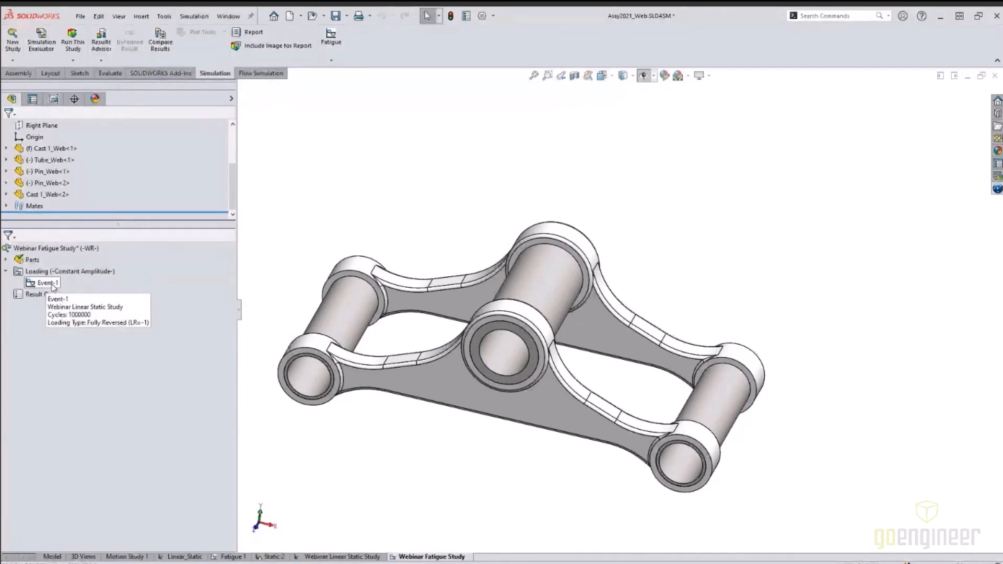
{"action": "middle_click_drag", "start_coordinate": [527, 374], "coordinate": [510, 377]}
{"action": "scroll", "coordinate": [511, 376], "scroll_direction": "up", "scroll_amount": 1}
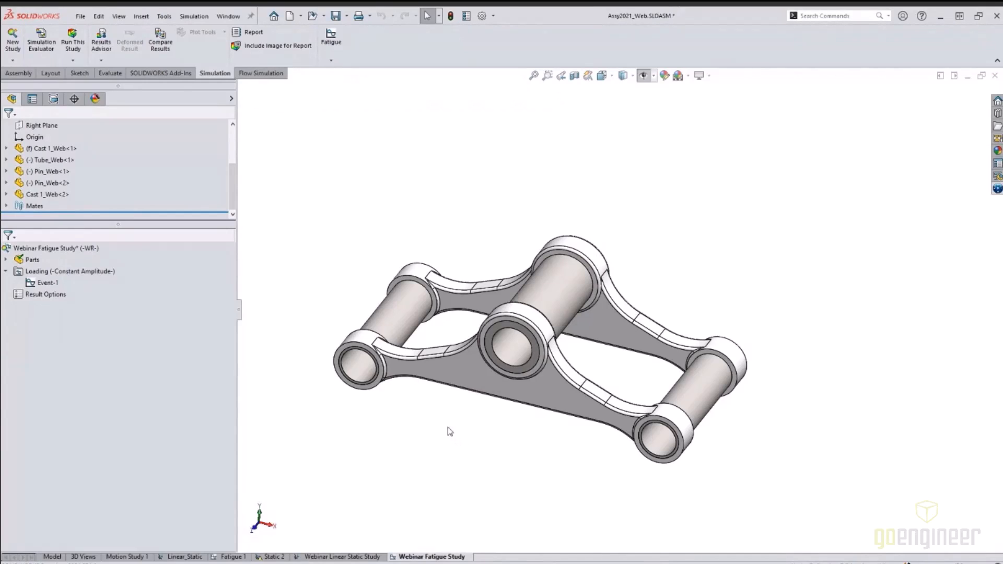
Save the assembly and run Webinar Fatigue Study
{"action": "left_click", "coordinate": [336, 15]}
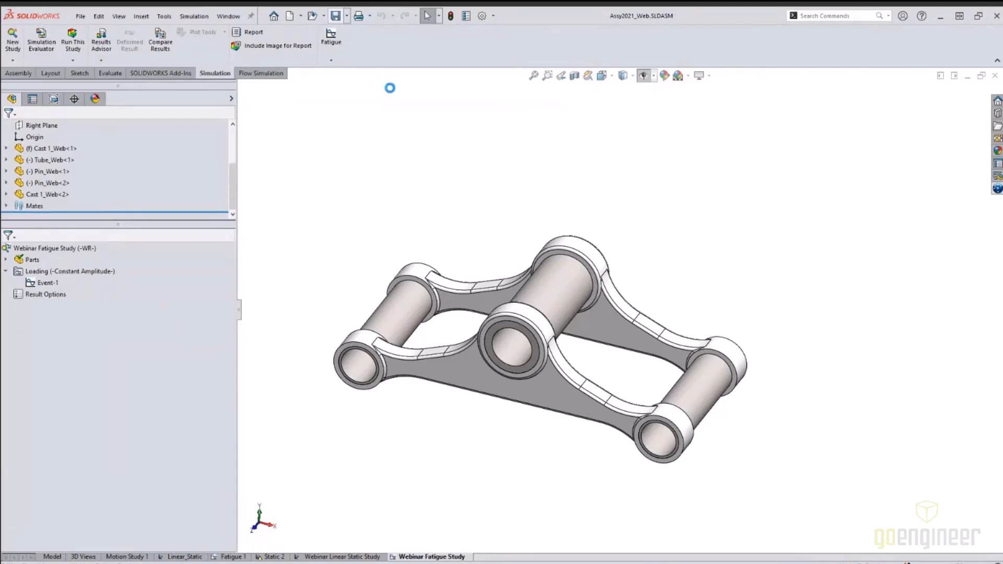
{"action": "right_click", "coordinate": [73, 250]}
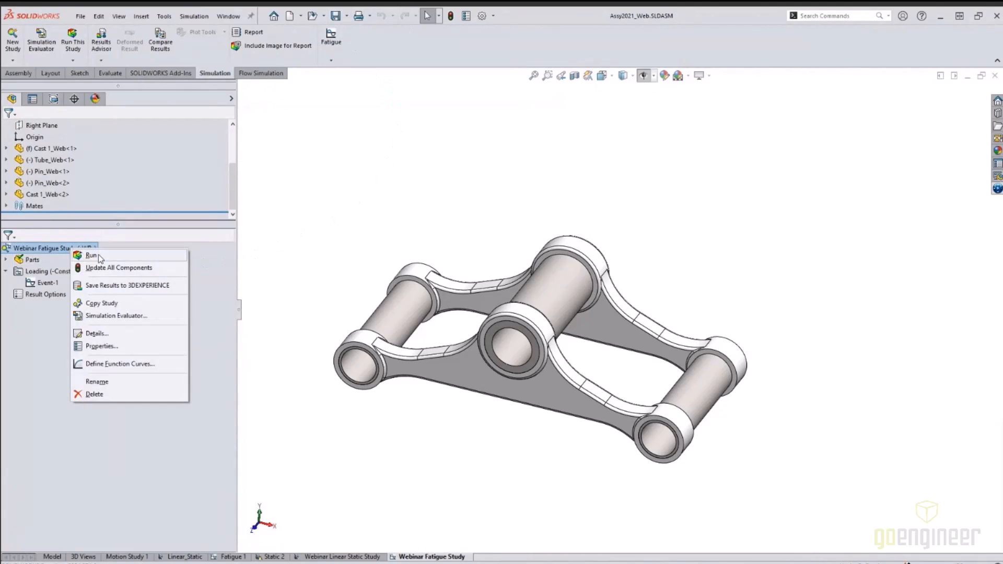
{"action": "left_click", "coordinate": [308, 247]}
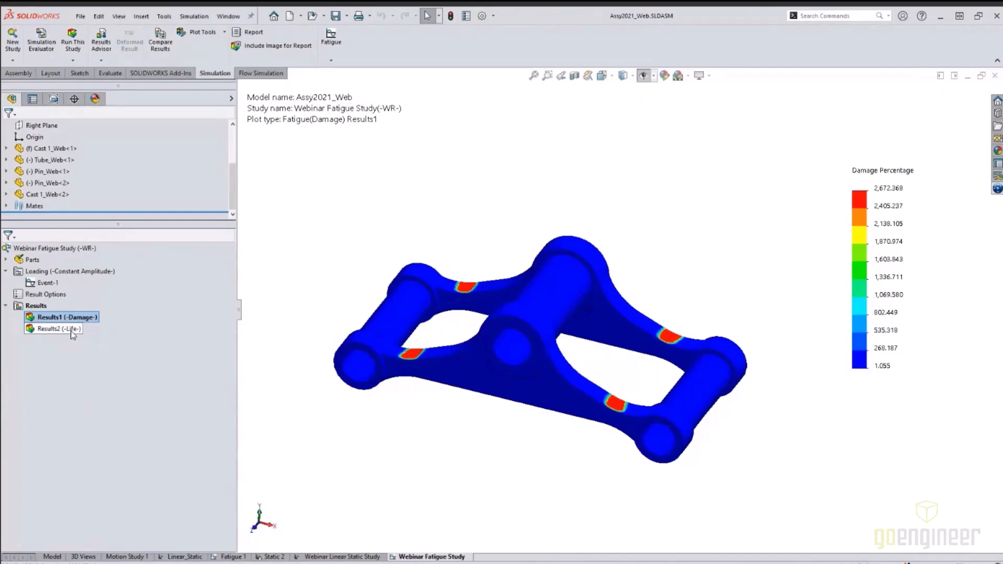
Set the damage plot's legend range to a minimum of 0 and a maximum of 100 percent
{"action": "mouse_move", "coordinate": [601, 473]}
{"action": "middle_mouse_down"}
{"action": "mouse_move", "coordinate": [605, 455]}
{"action": "mouse_move", "coordinate": [590, 474]}
{"action": "middle_mouse_up"}
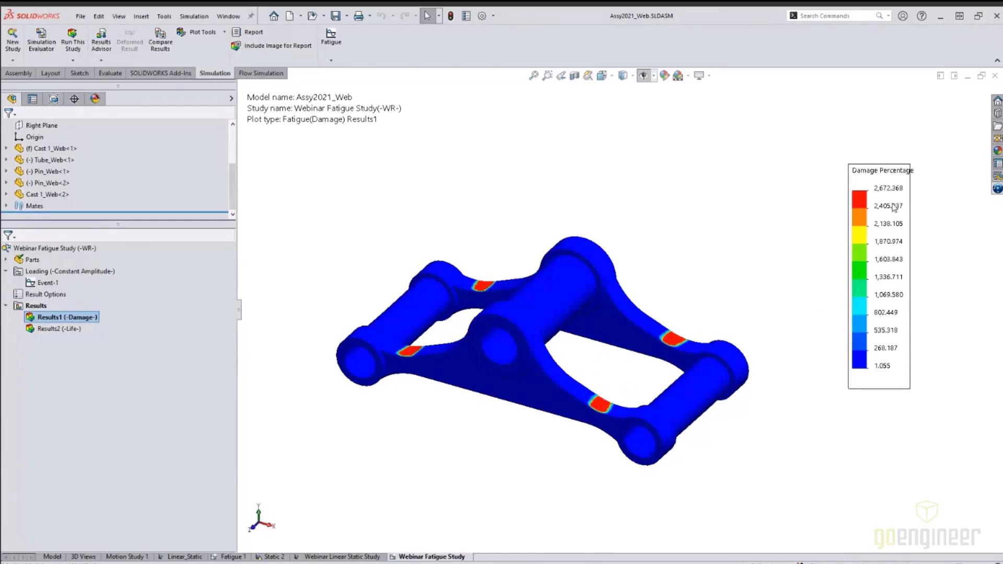
{"action": "double_click", "coordinate": [883, 367]}
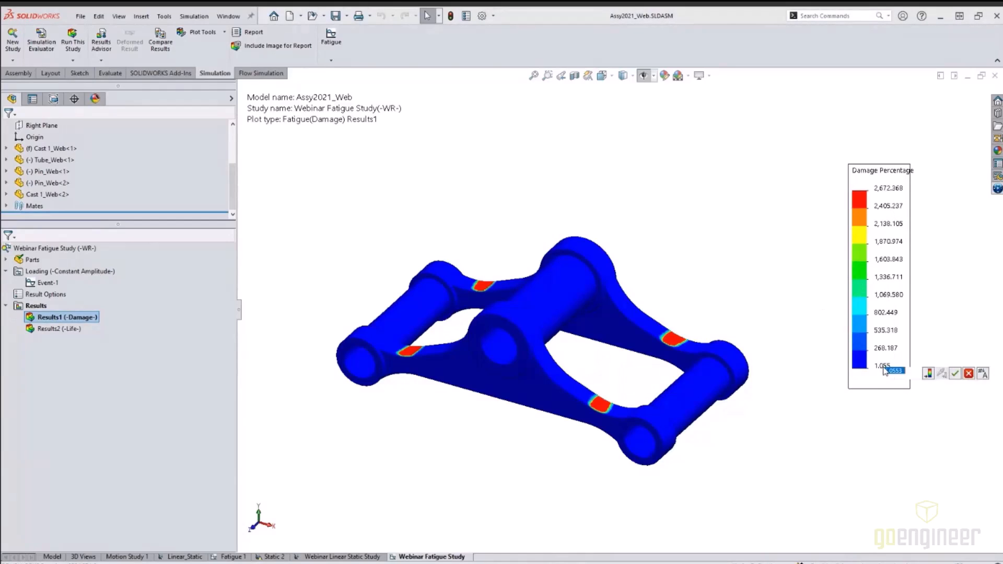
{"action": "key", "text": "BackSpace"}
{"action": "type", "text": "0"}
{"action": "left_click", "coordinate": [956, 372]}
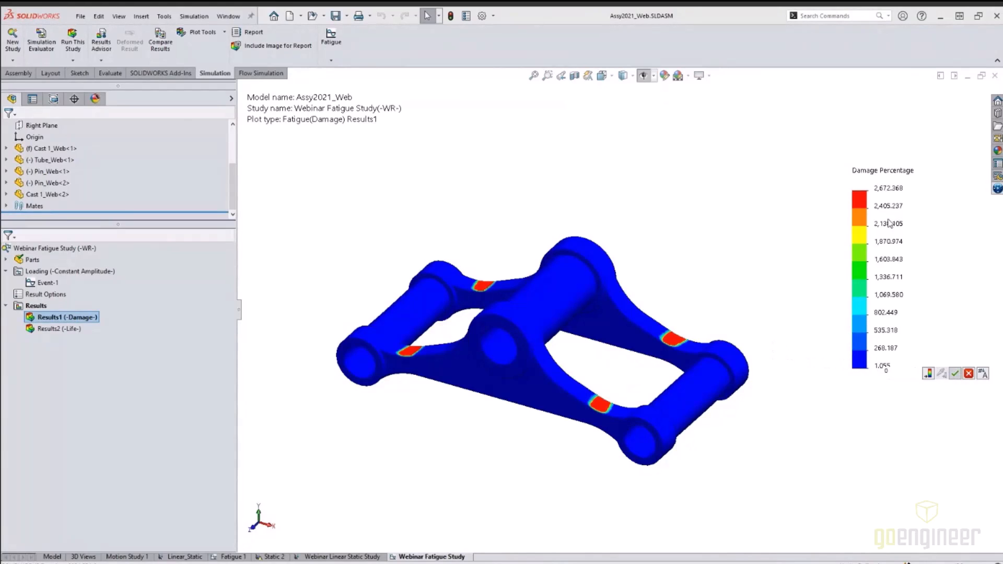
{"action": "left_click", "coordinate": [888, 188]}
{"action": "type", "text": "100"}
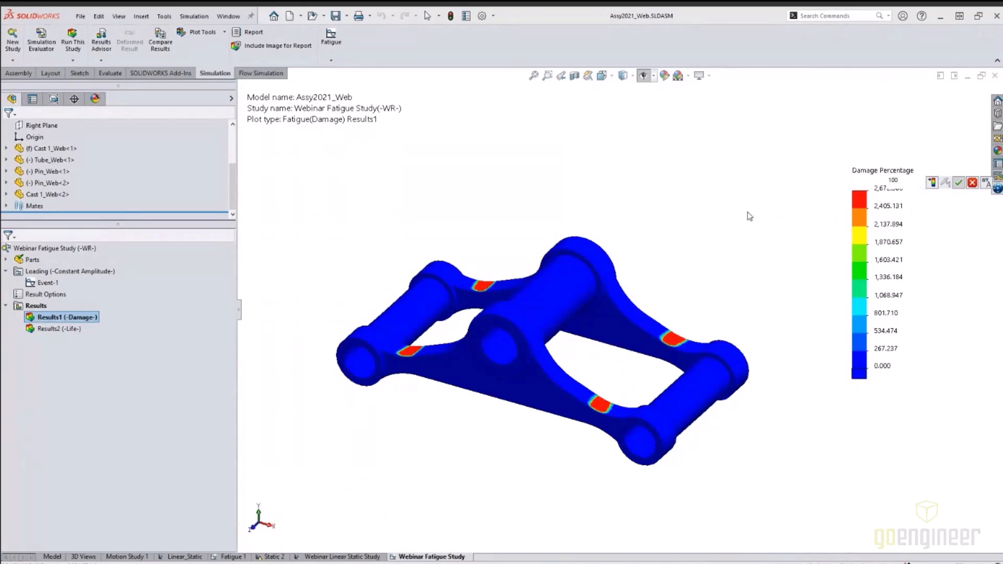
{"action": "key", "text": "Return"}
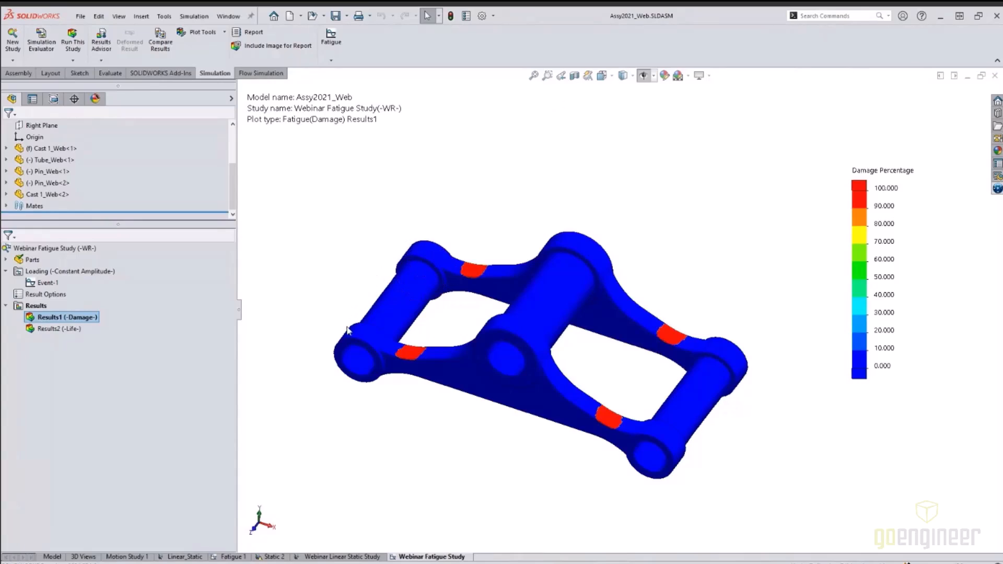
{"action": "middle_click_drag", "start_coordinate": [603, 353], "coordinate": [579, 353]}
{"action": "scroll", "coordinate": [593, 422], "scroll_direction": "down", "scroll_amount": 1}
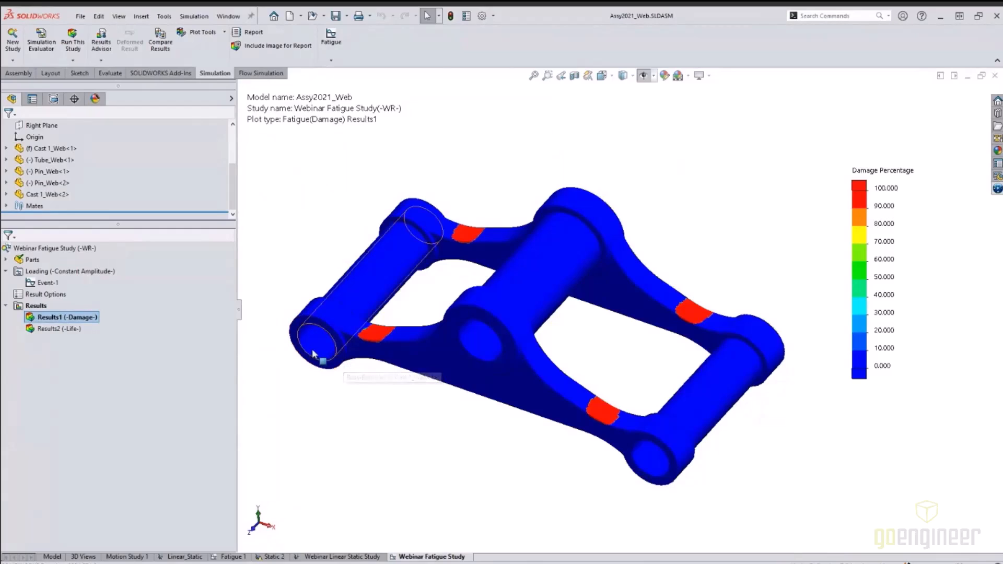
Show the Life results plot, turn on its minimum annotation, and place the callout in the gap beside the front arm
{"action": "double_click", "coordinate": [59, 329]}
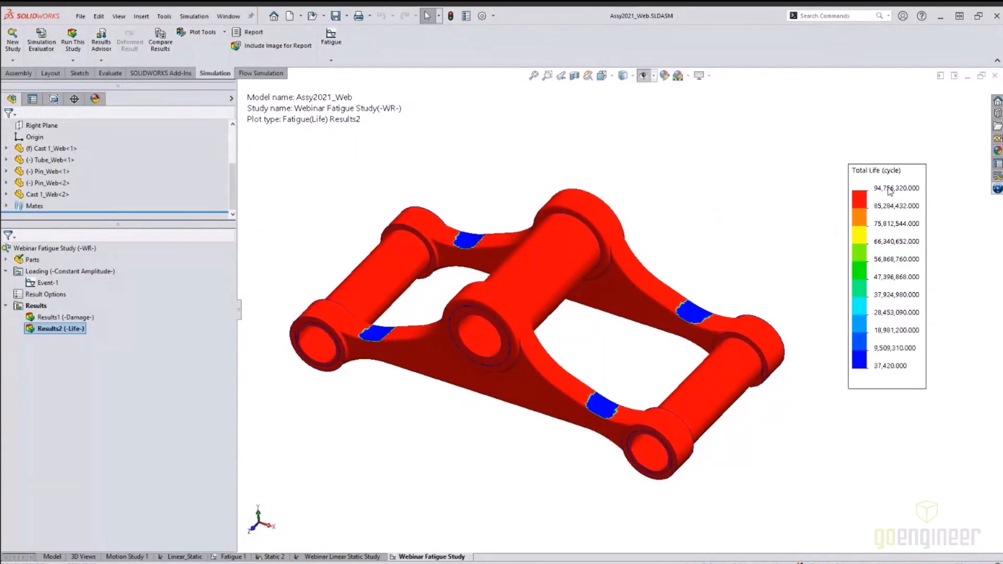
{"action": "double_click", "coordinate": [890, 369]}
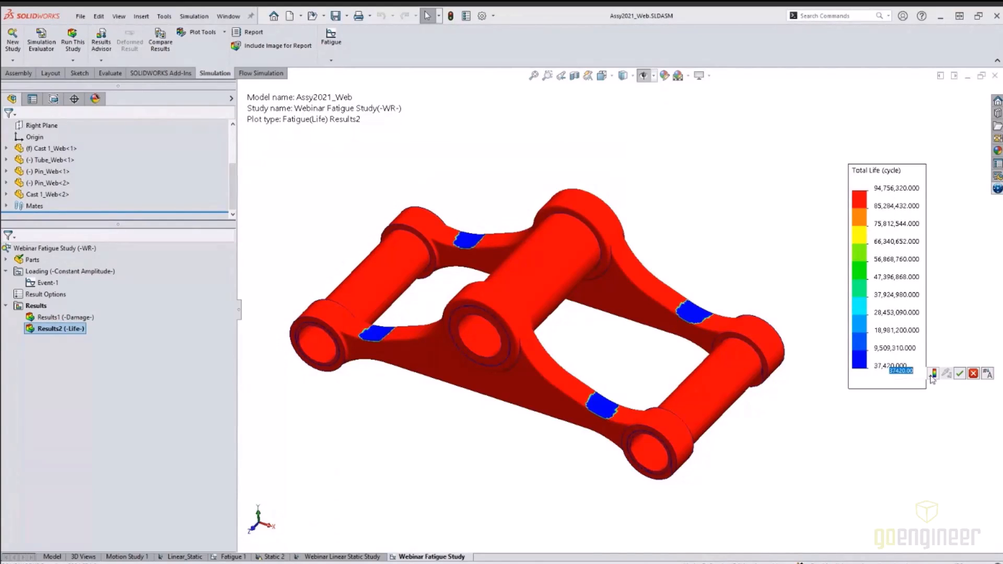
{"action": "left_click", "coordinate": [989, 374]}
{"action": "left_click", "coordinate": [960, 374]}
{"action": "left_click_drag", "start_coordinate": [640, 412], "coordinate": [661, 346]}
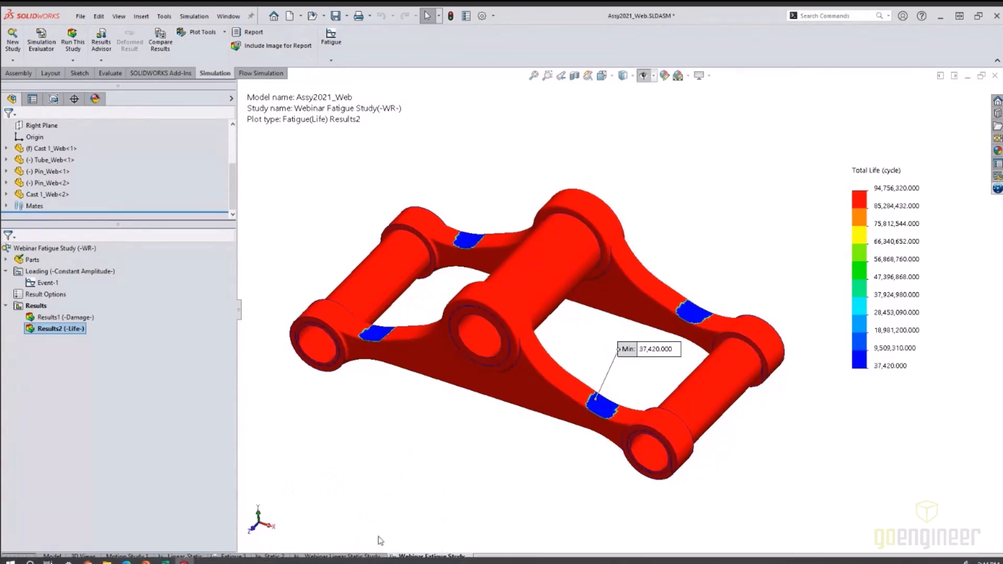
Switch to the PowerPoint slide show and advance from the Agenda slide to the Learn More slide
{"action": "mouse_move", "coordinate": [183, 563]}
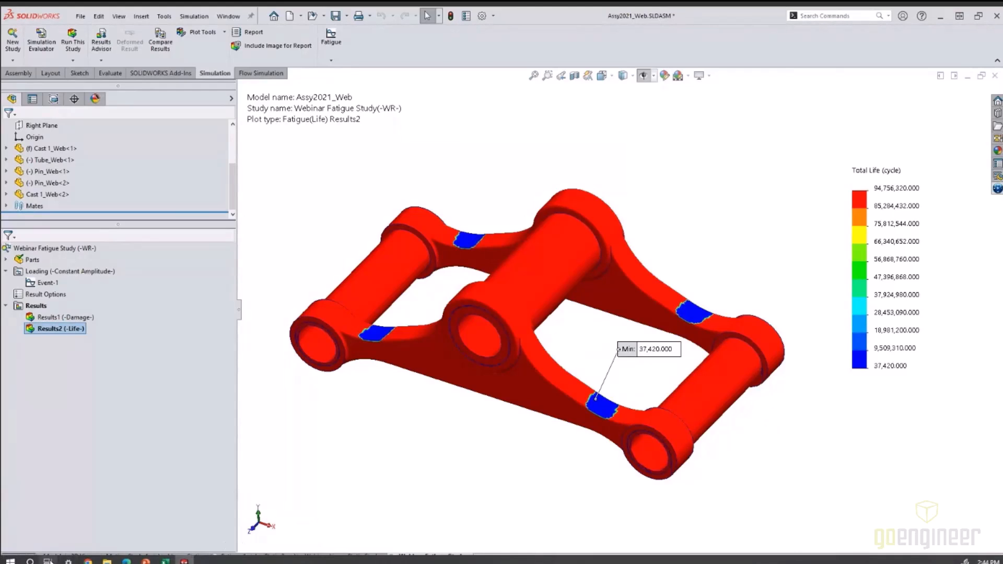
{"action": "left_click", "coordinate": [48, 562]}
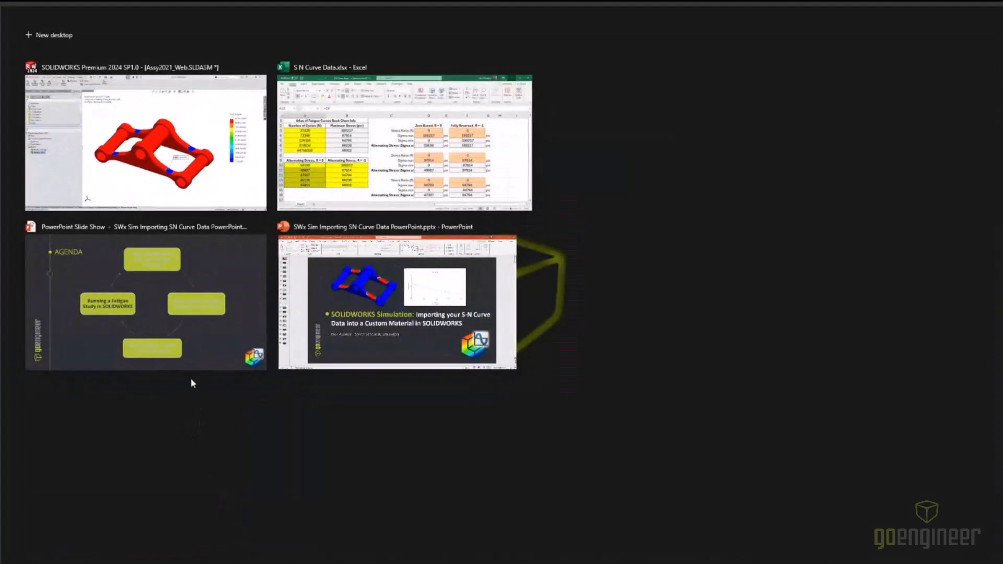
{"action": "left_click", "coordinate": [190, 336]}
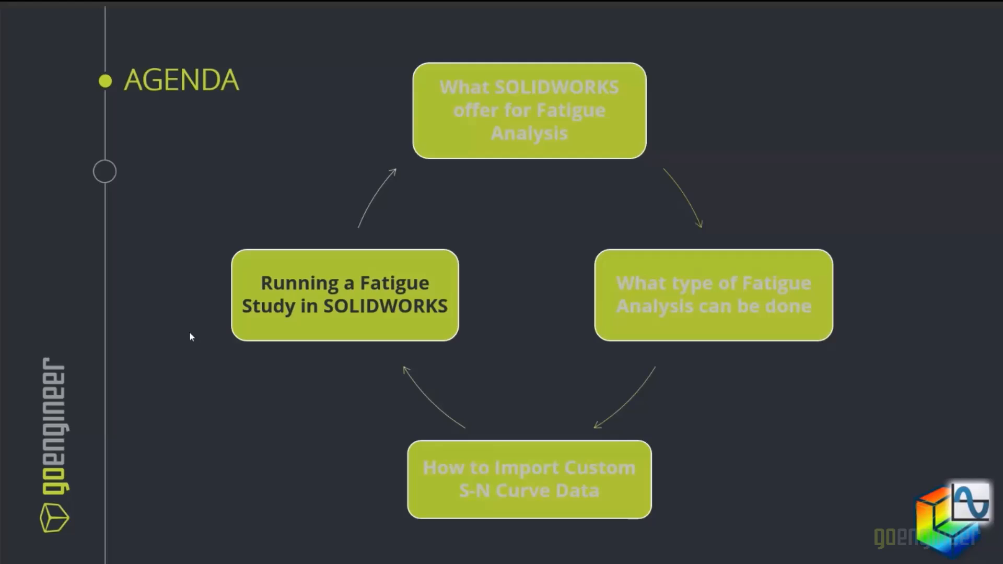
{"action": "left_click", "coordinate": [189, 332]}
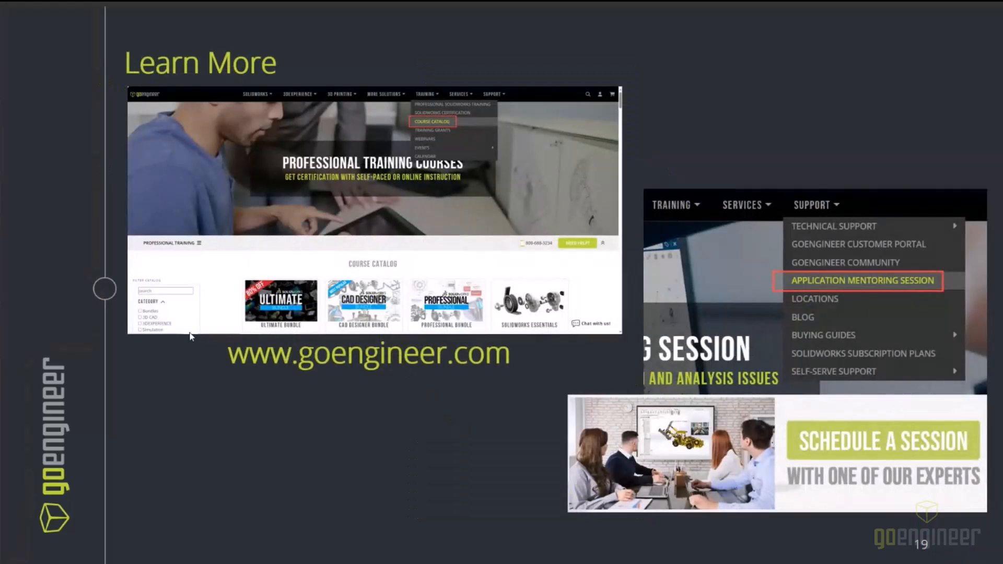